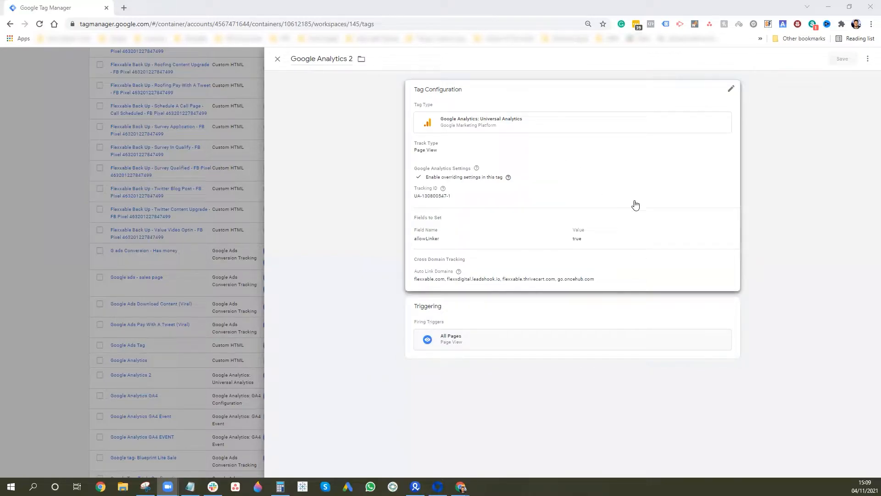
- Edit the Google Analytics 2 tag and open its Cross Domain Tracking auto-link domains field
click(678, 171)
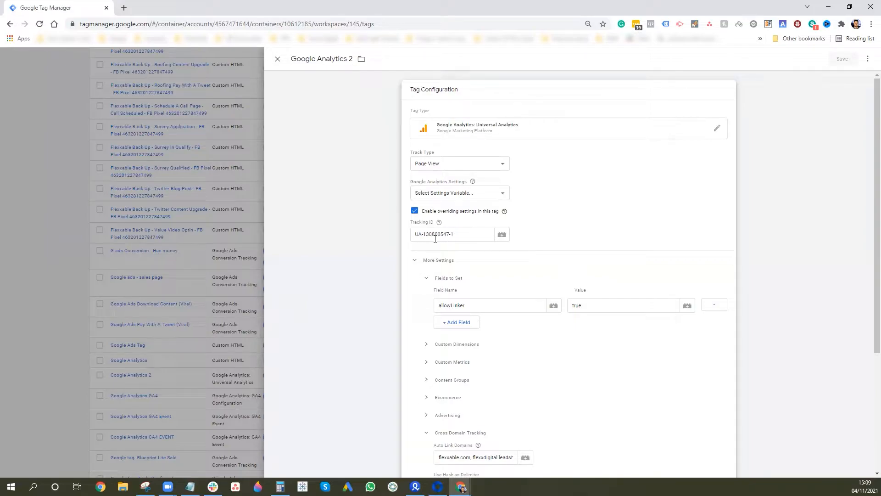
scroll(568, 261, down, 1)
scroll(568, 260, down, 2)
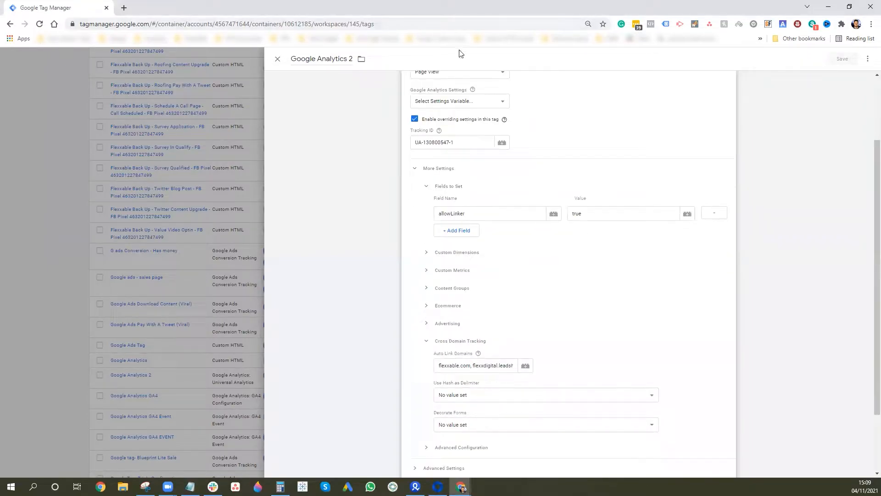
scroll(596, 187, down, 1)
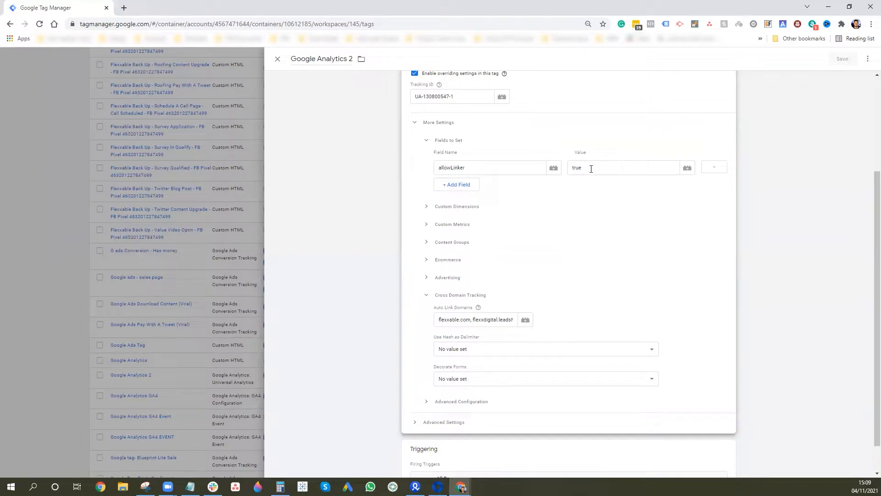
scroll(514, 250, down, 1)
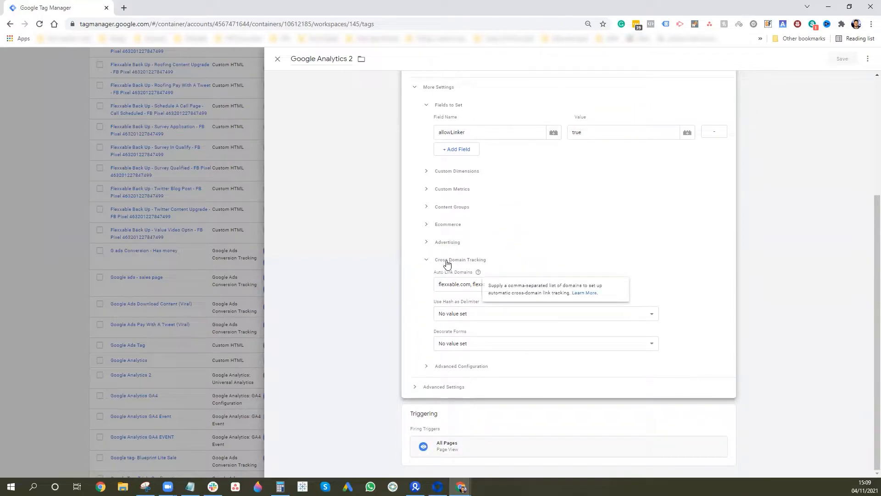
click(464, 285)
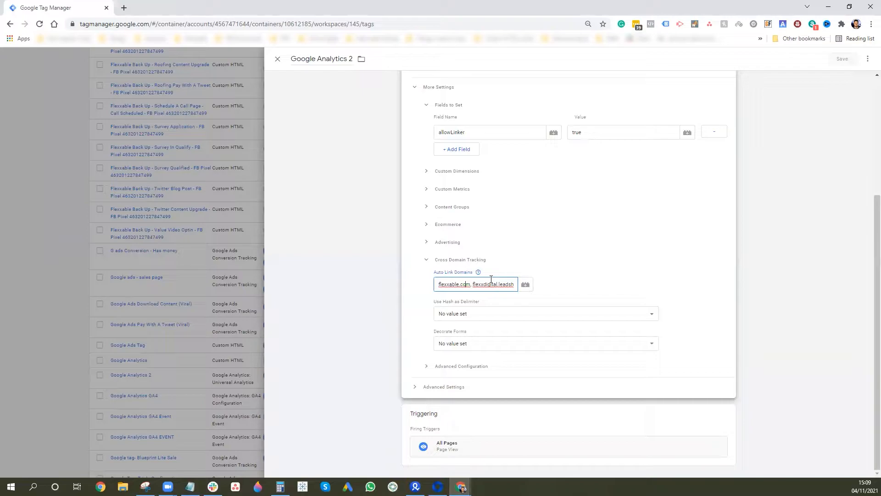
- Append flexxable.thrivecart.com and go.oncehub.com to the auto-link domains, then bring in the conversion import sheet
key(End)
text(, fle)
text(xx)
text(able.thrivecart.com, go.oncehub)
text(.com)
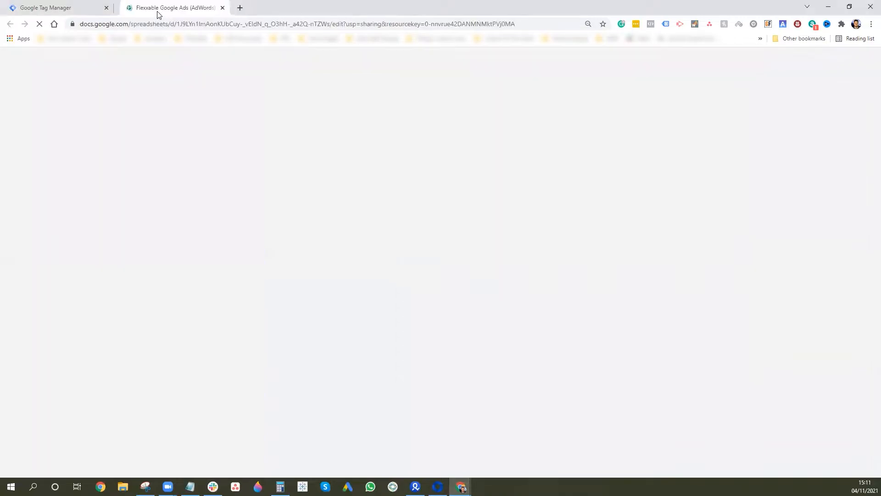
drag(157, 14, 163, 15)
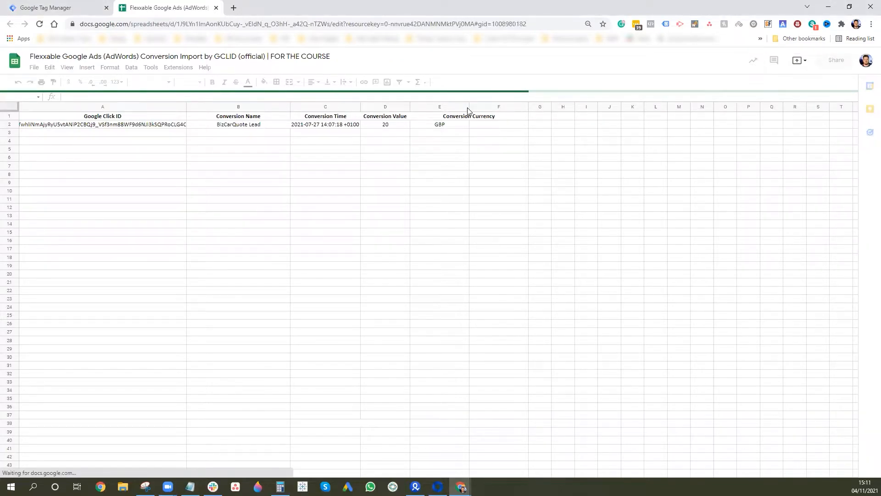
- Widen the Conversion Currency column and check the conversion time in C2 and the GCLID in A2
drag(468, 106, 477, 107)
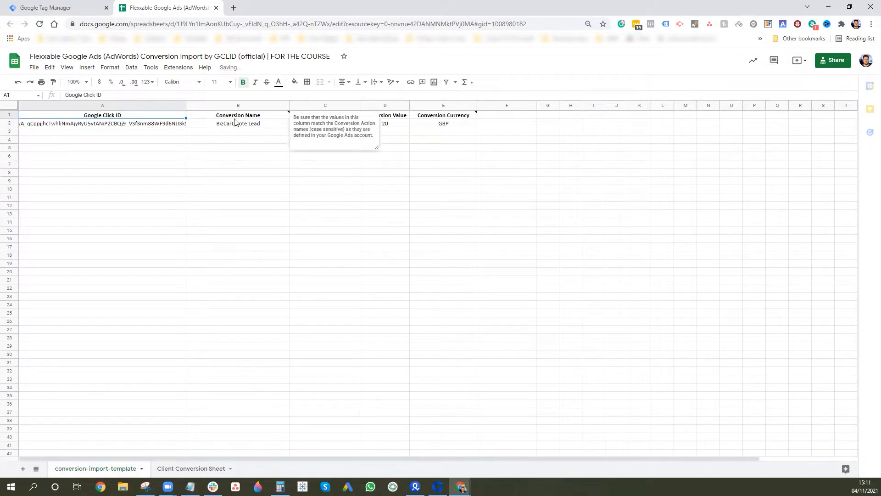
click(370, 206)
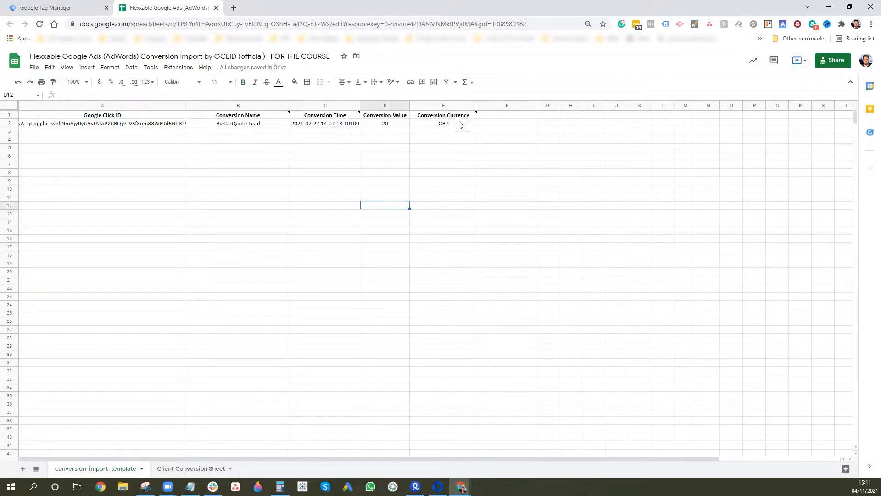
mouse_move(463, 120)
click(343, 123)
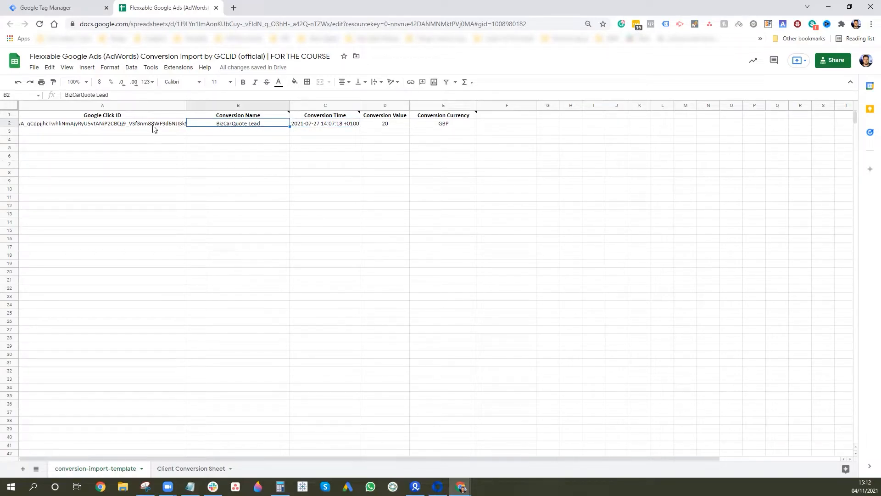
click(80, 123)
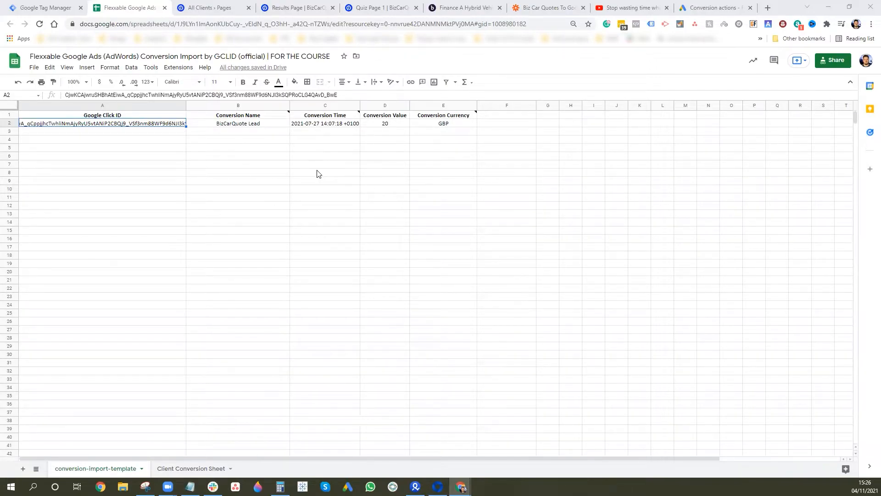
click(703, 9)
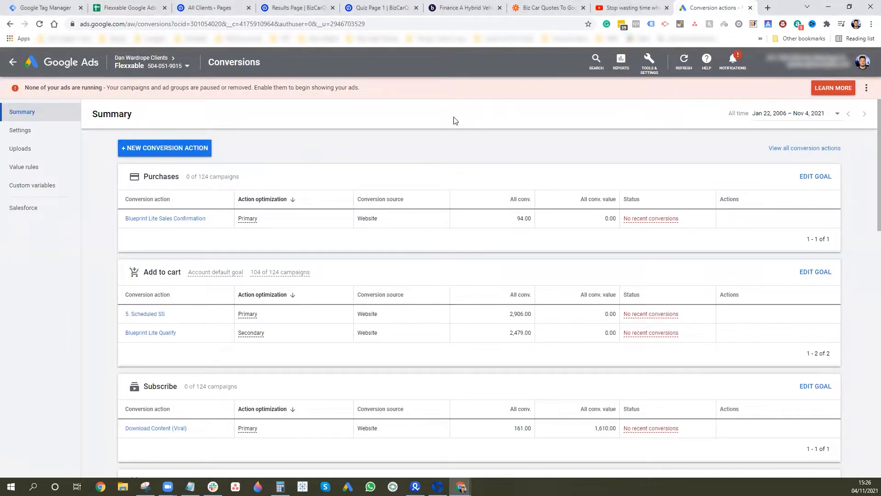
- Create a new Import conversion action from other data sources or CRMs, tracking conversions from clicks
click(654, 74)
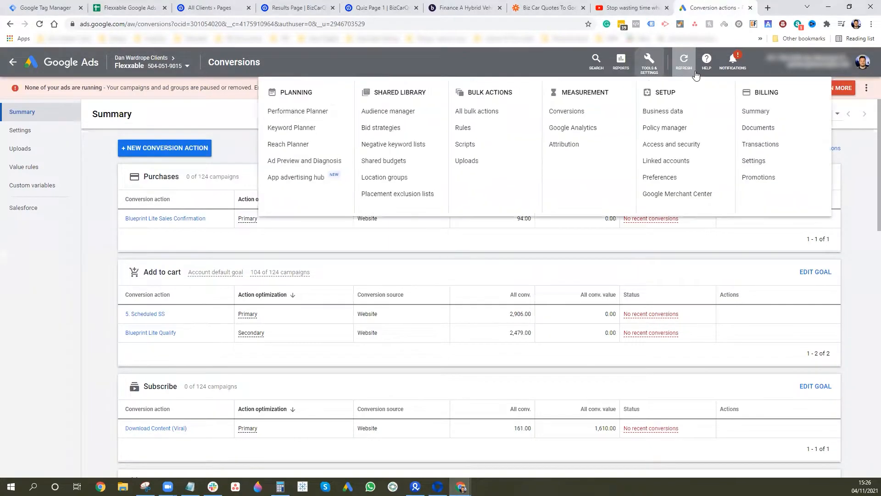
click(193, 133)
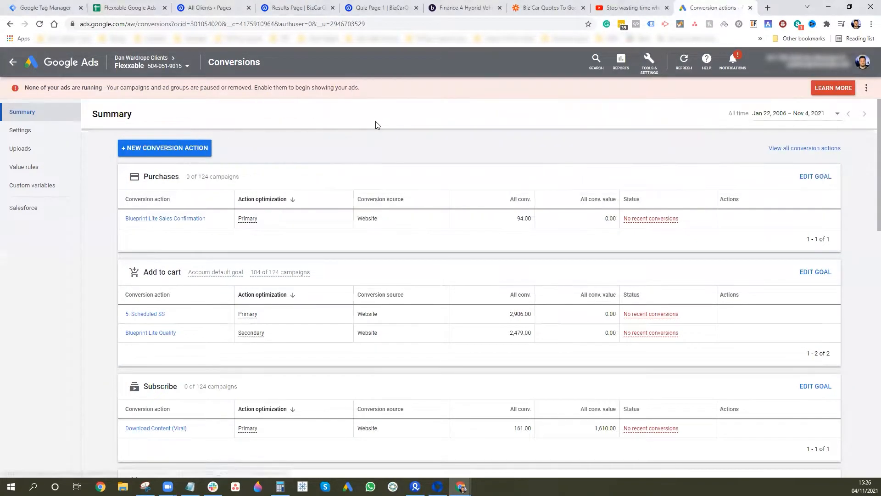
click(166, 154)
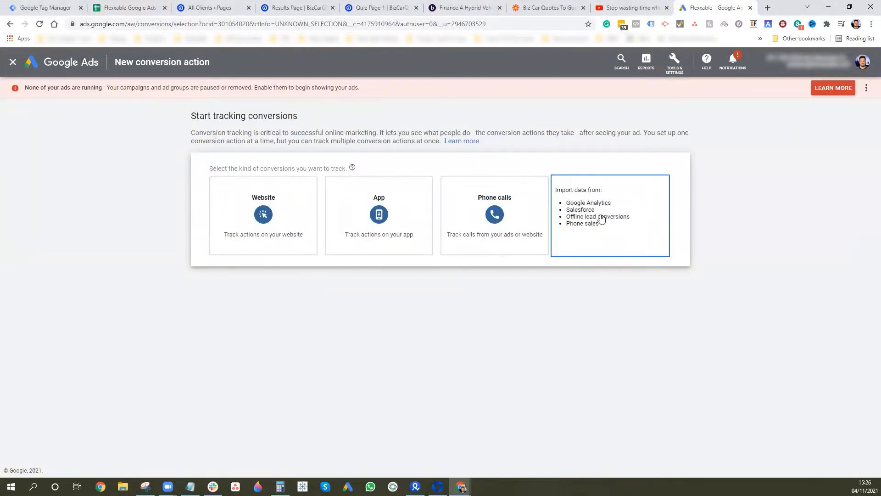
click(625, 220)
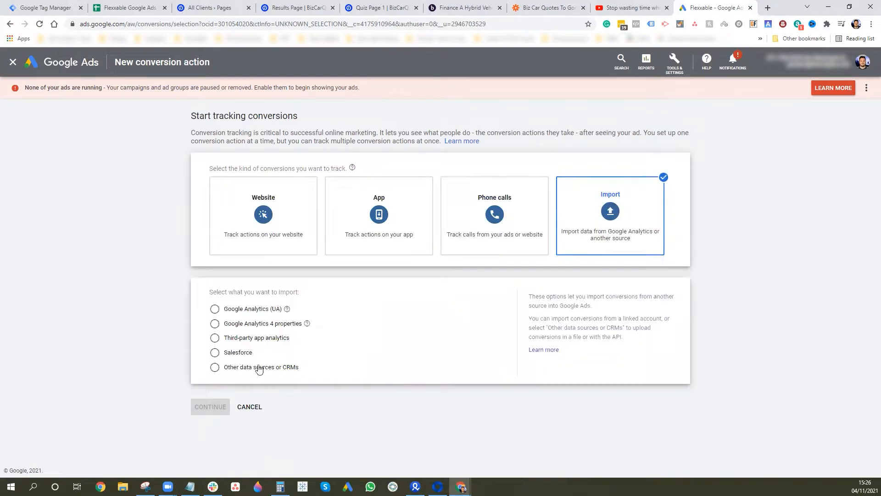
click(214, 368)
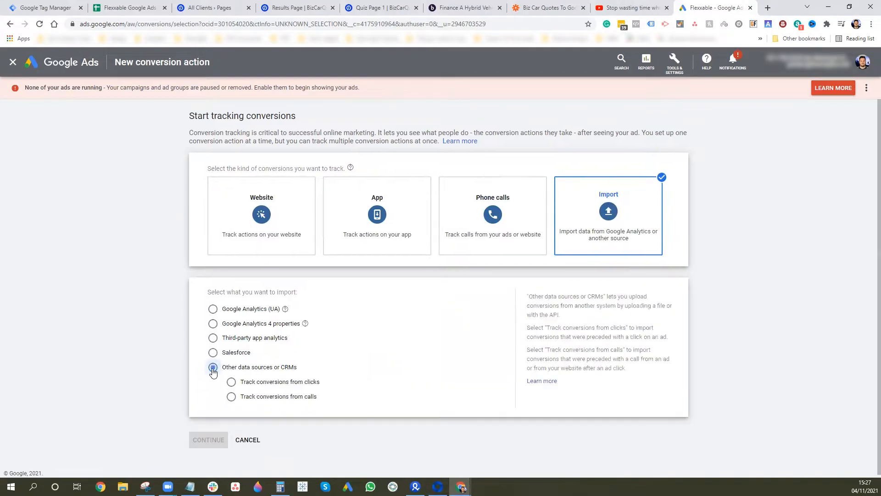
click(231, 383)
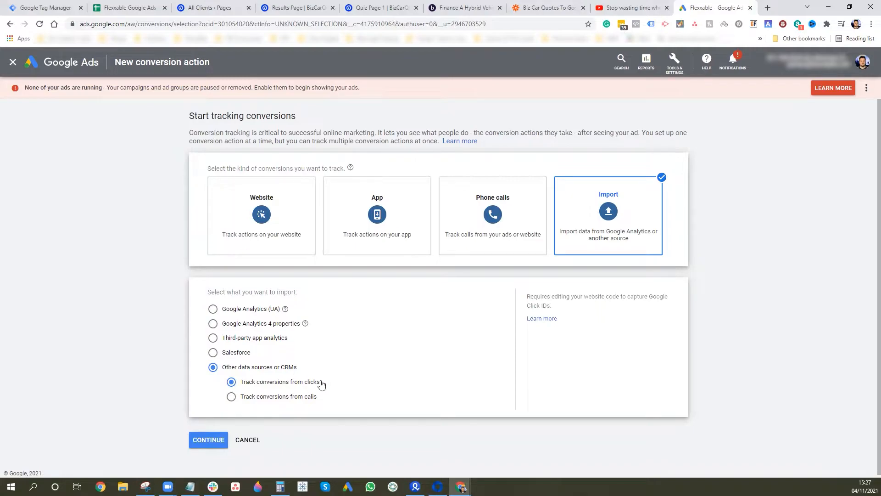
click(210, 441)
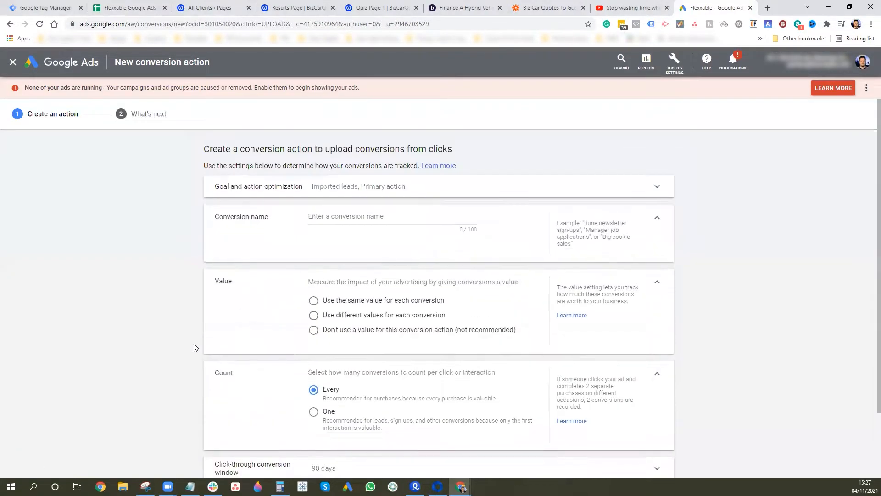
click(384, 216)
- Name it 'BizCarQuotes Lead 2' with a fixed GBP 20 value, One count, and Time decay attribution
text(BizCarQuotes Lead 2)
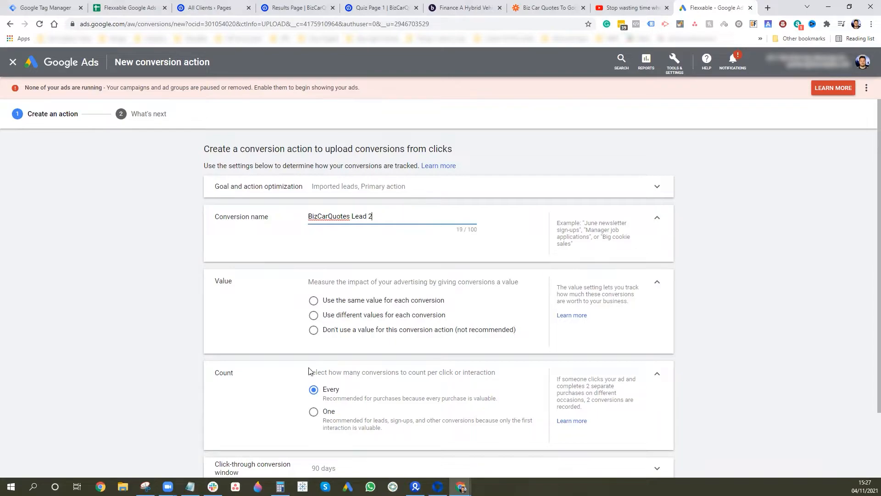
click(349, 303)
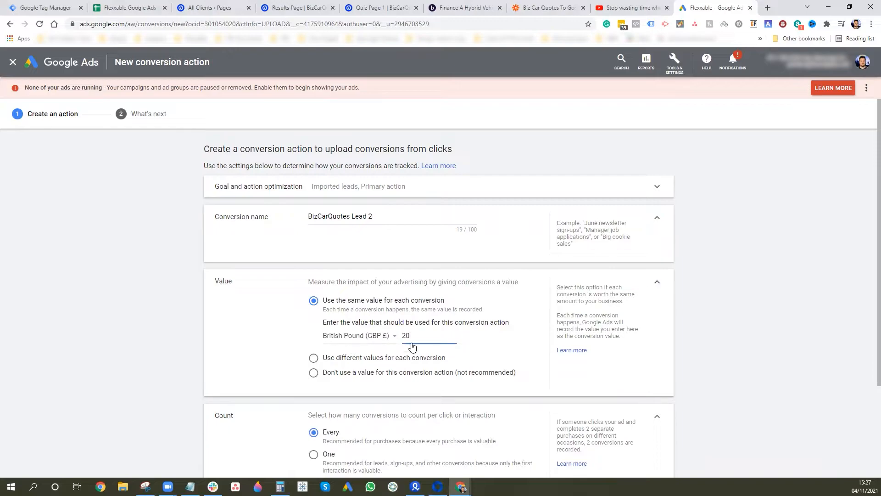
scroll(388, 340, down, 2)
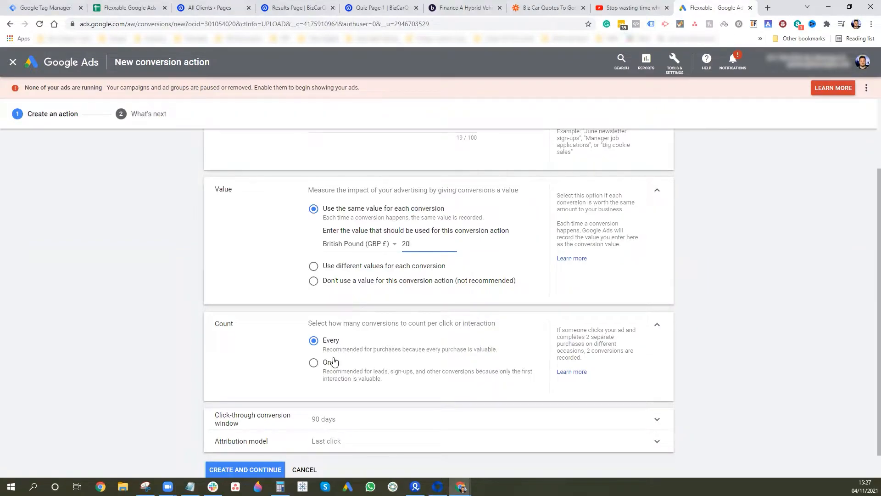
click(314, 363)
scroll(376, 363, down, 1)
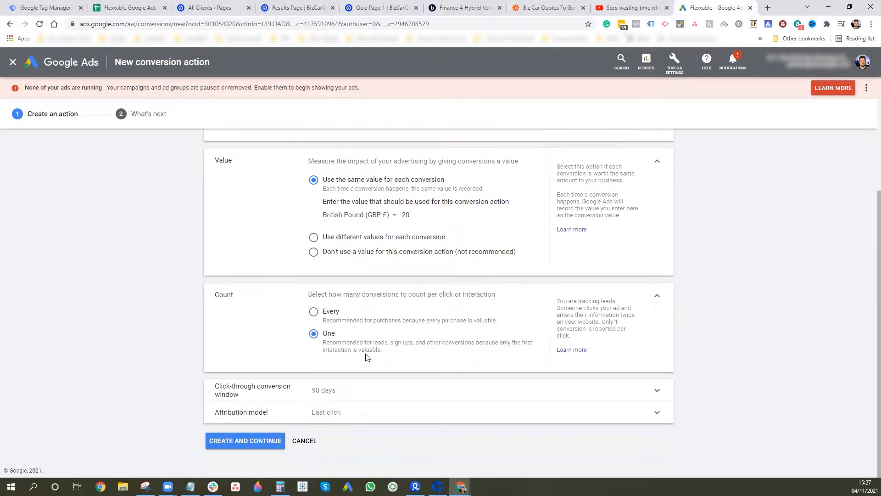
click(344, 415)
scroll(375, 447, down, 2)
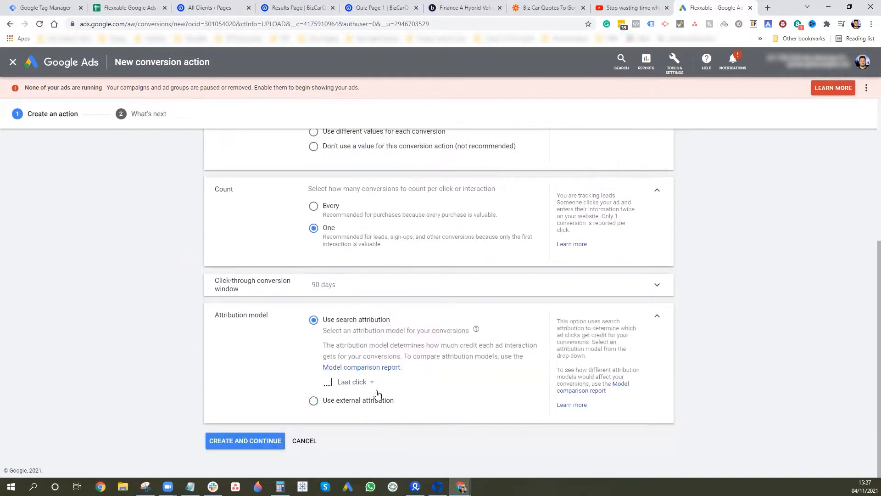
click(372, 383)
click(364, 356)
click(263, 443)
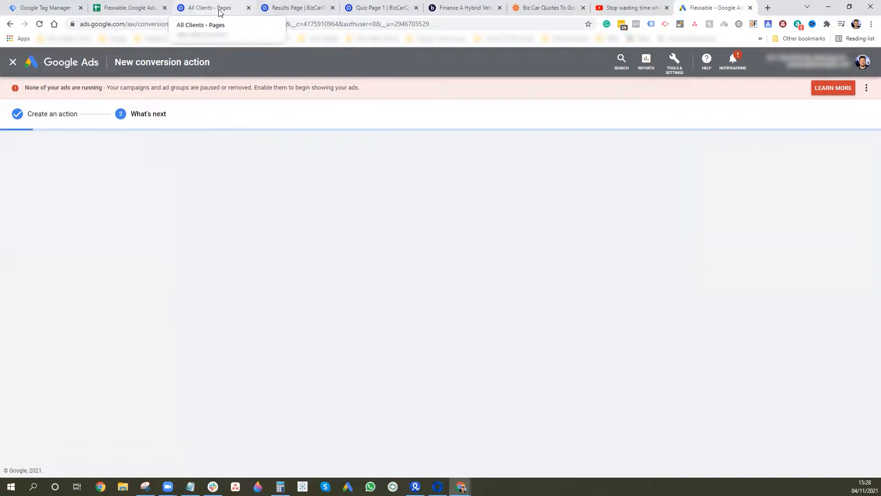
- Open variant A of the BizCarQuotes Results Page in the Unbounce builder
click(296, 8)
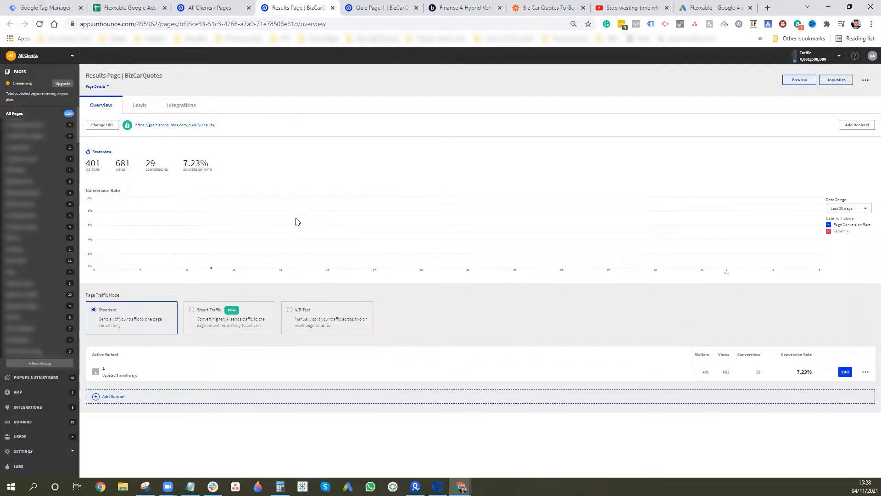
click(844, 372)
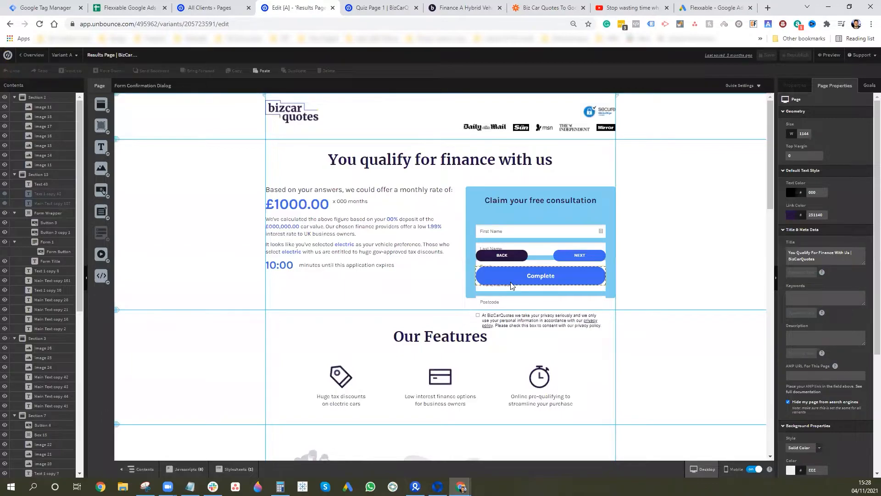
- Add gclid, wbraid and gbraid hidden fields to the consultation form
double_click(547, 236)
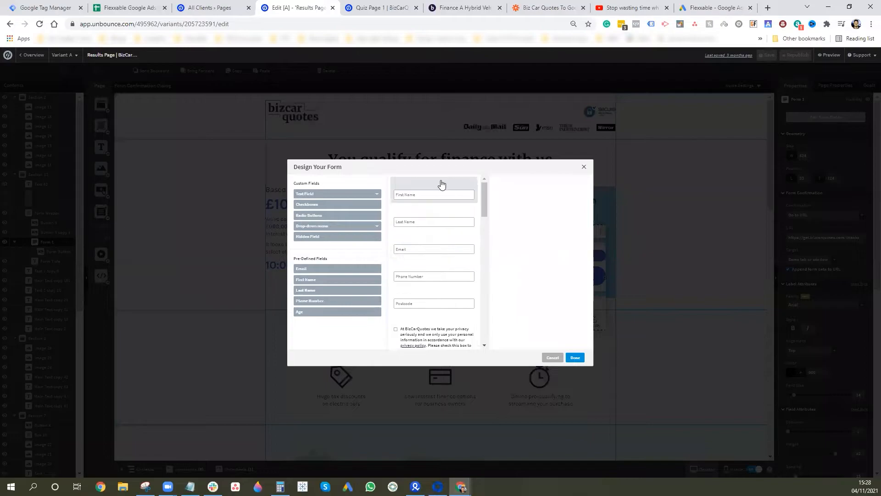
click(322, 238)
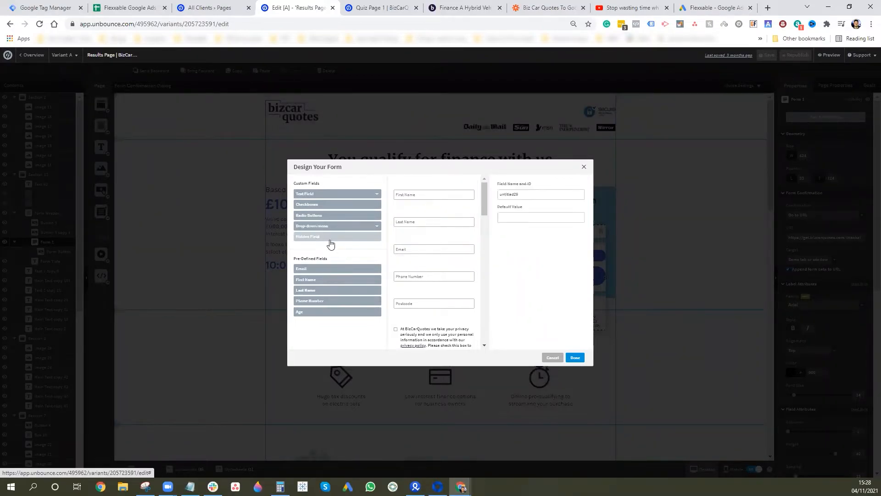
scroll(445, 266, down, 5)
scroll(427, 273, down, 1)
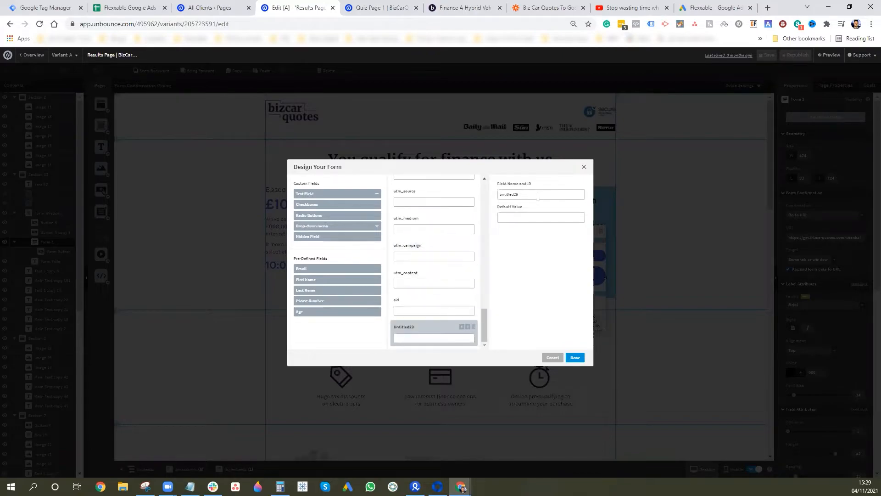
double_click(526, 193)
text(gclid)
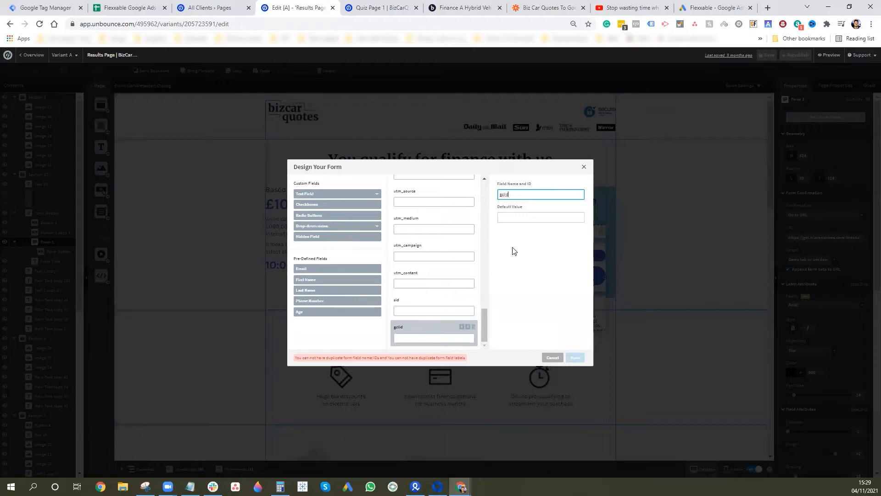
click(318, 237)
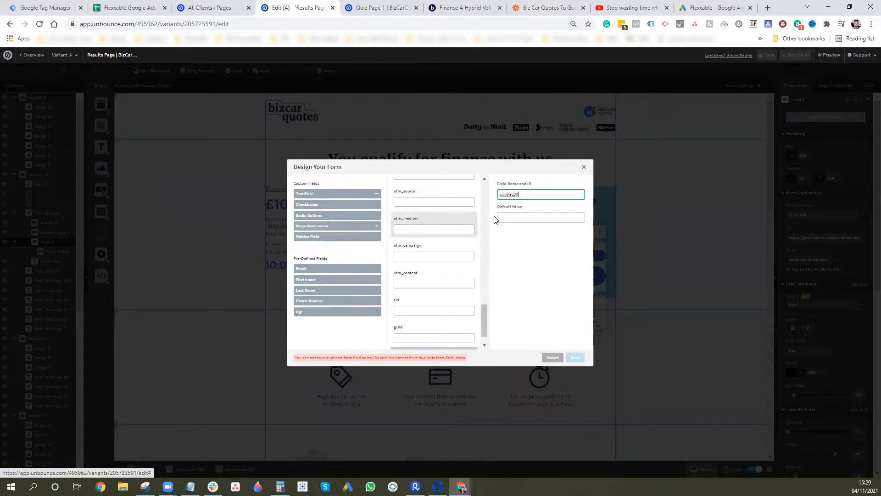
double_click(527, 195)
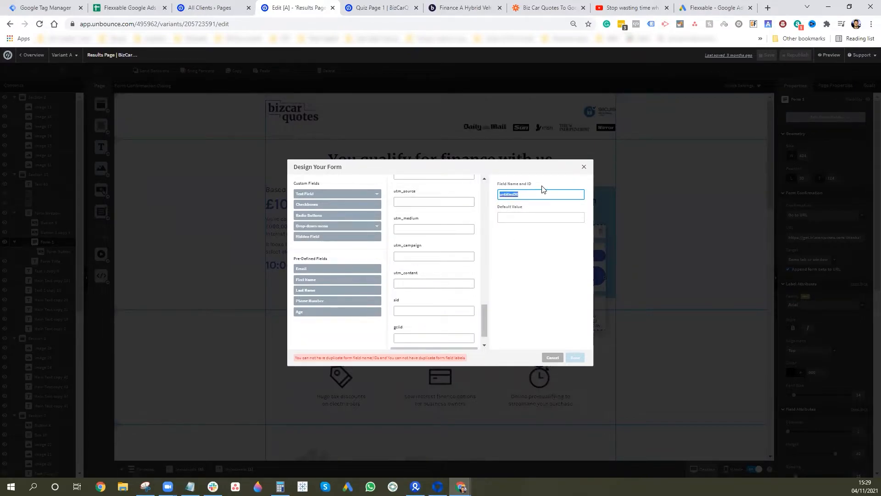
text(wbraid)
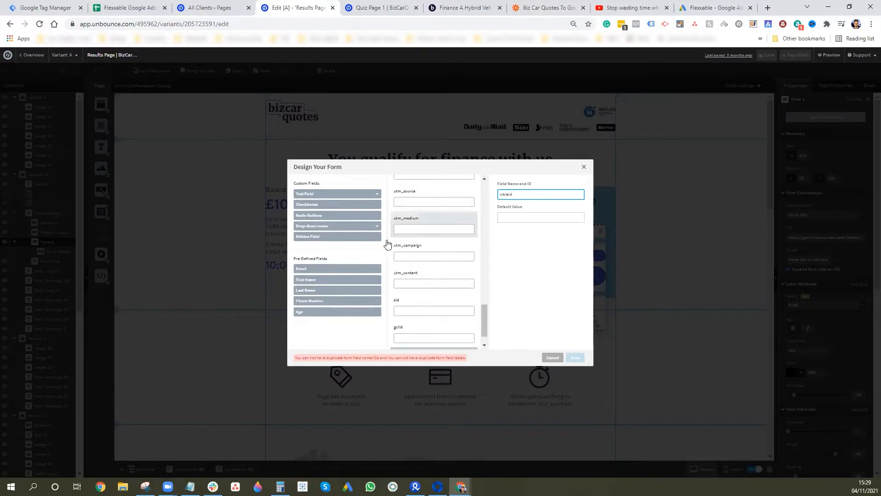
click(337, 237)
double_click(506, 194)
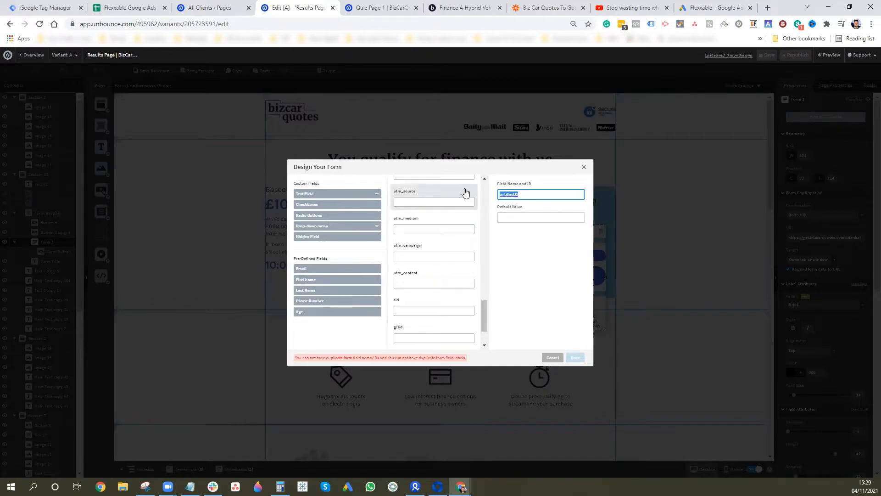
text(gbraid)
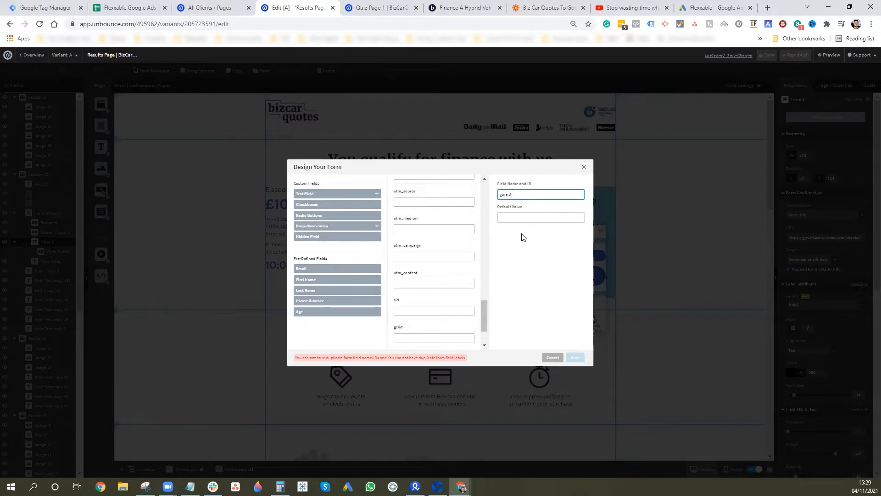
- Delete the duplicate gbraid, gclid and wbraid hidden fields and apply the form changes
scroll(436, 308, down, 3)
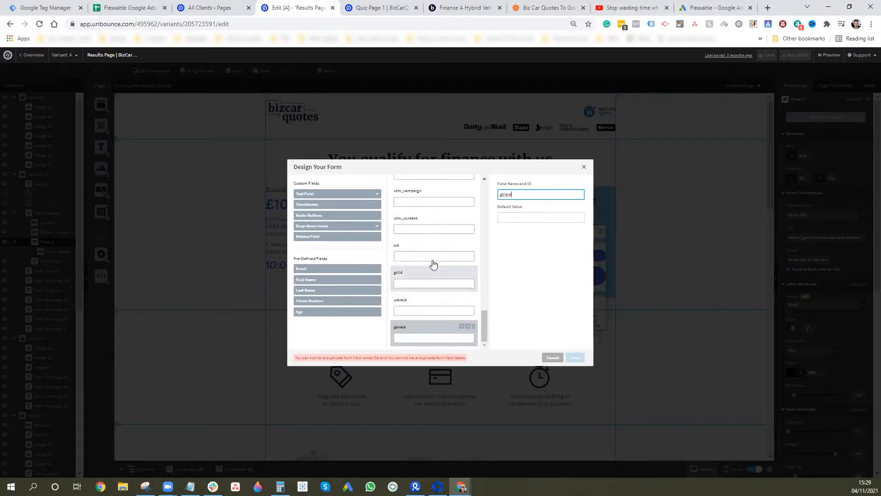
scroll(429, 267, up, 5)
scroll(431, 260, up, 5)
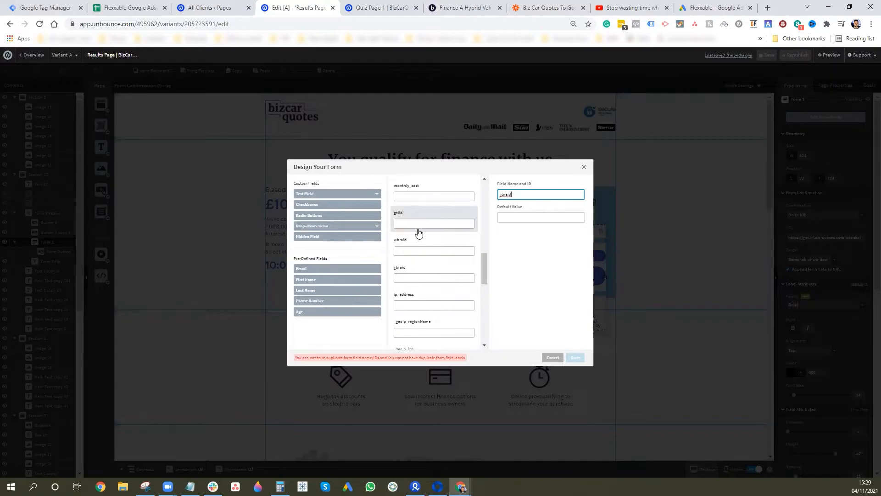
scroll(434, 286, down, 6)
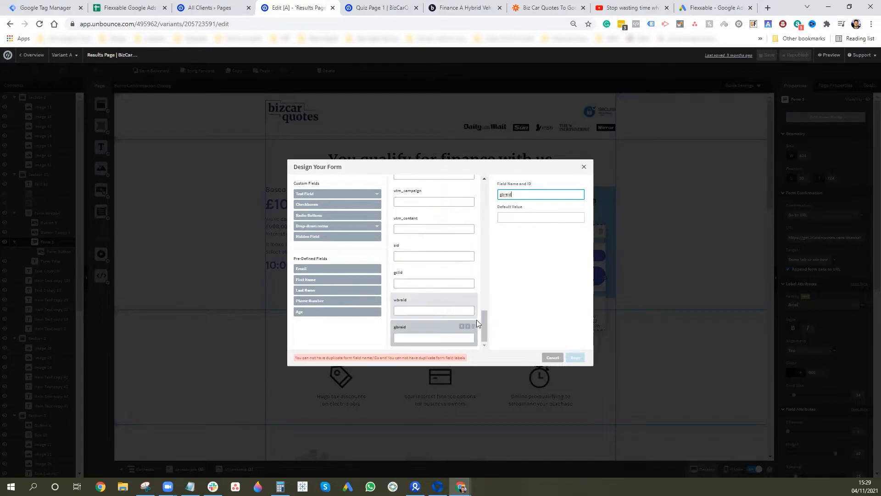
click(473, 325)
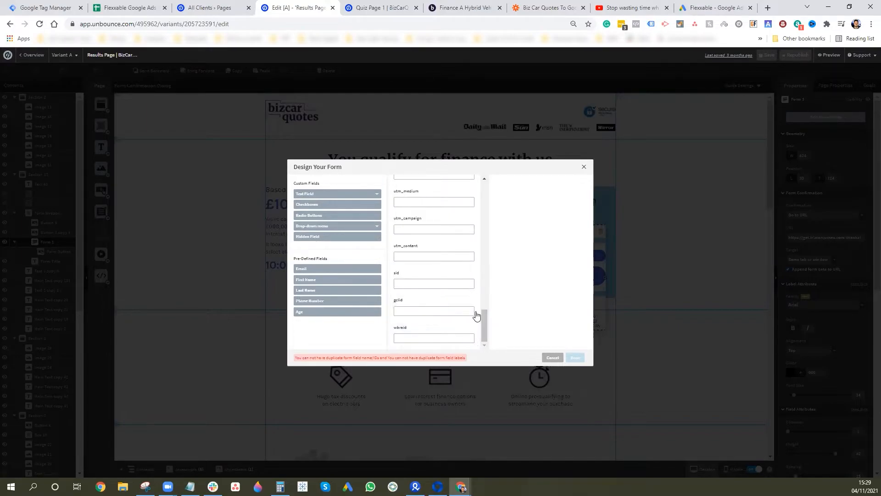
click(453, 304)
click(472, 301)
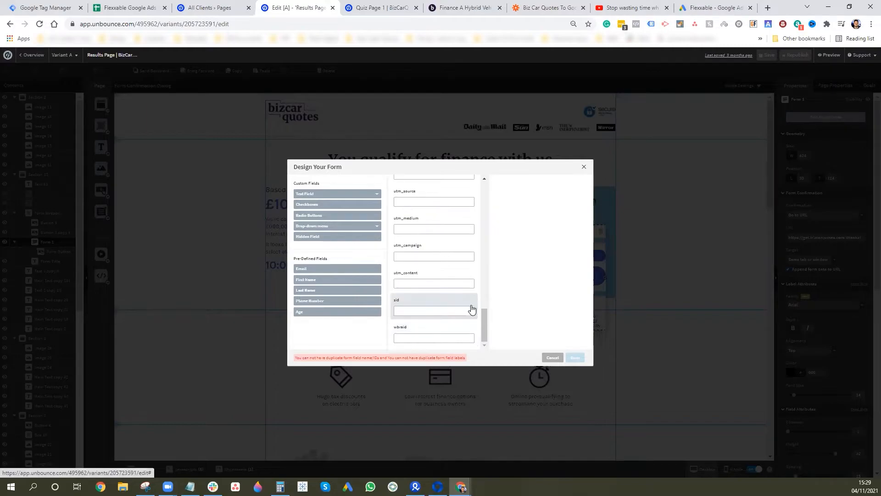
click(461, 330)
click(473, 326)
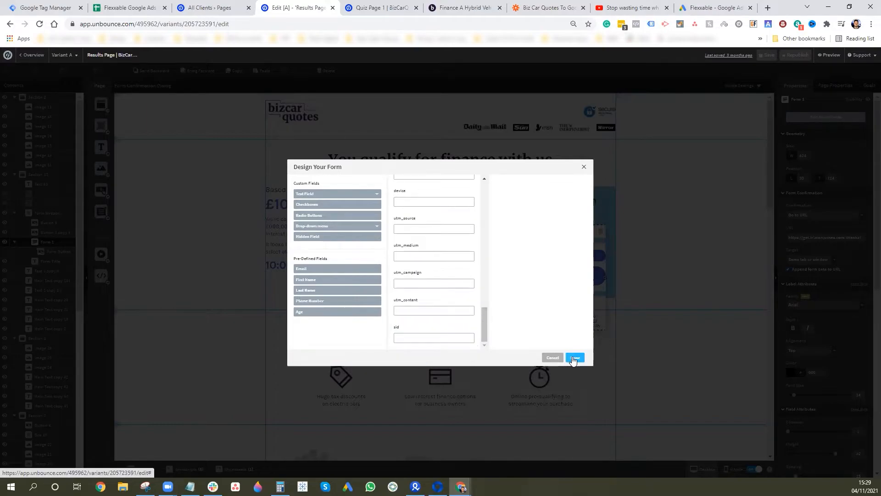
click(575, 357)
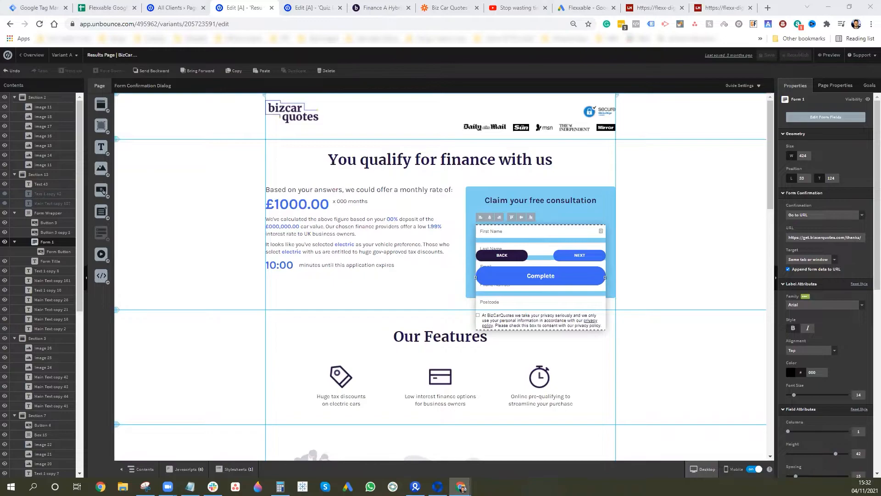
- Open the Results page node in the LeadsHook decision tree
click(721, 8)
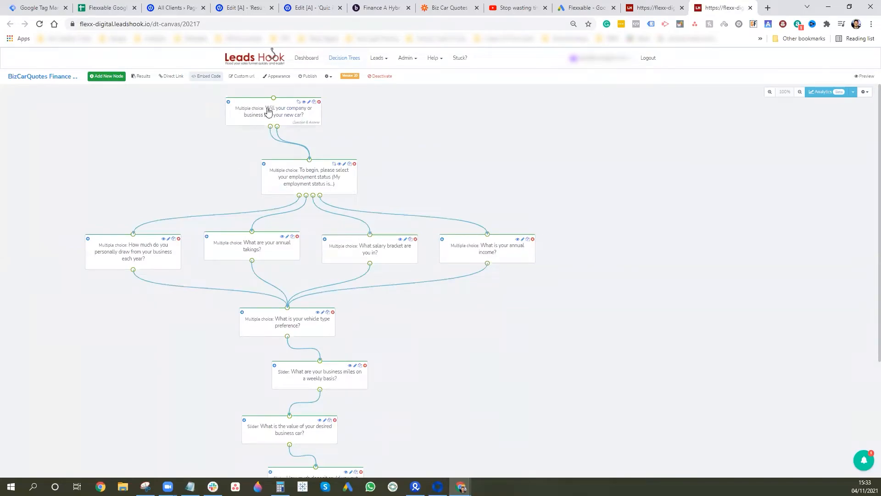
scroll(379, 257, down, 4)
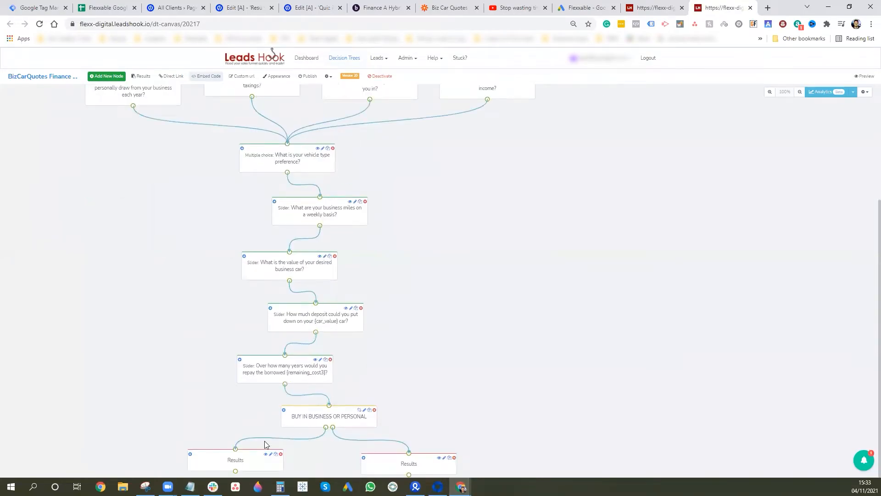
click(237, 462)
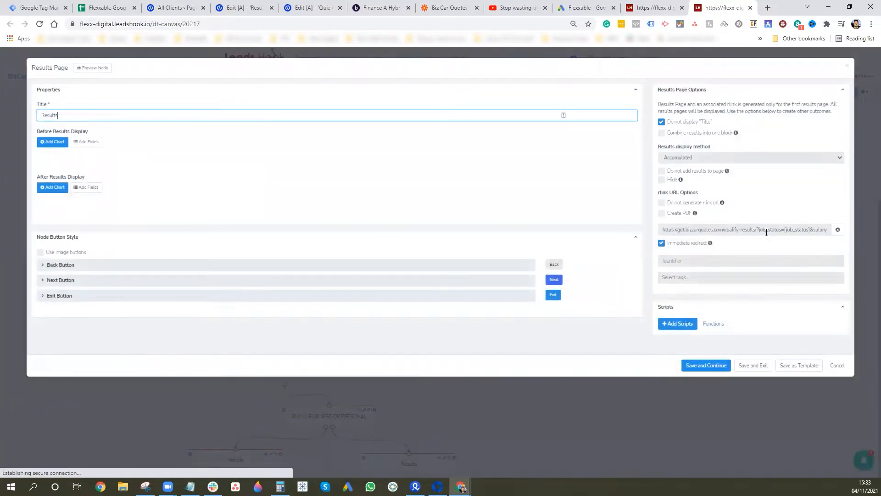
drag(778, 231, 867, 231)
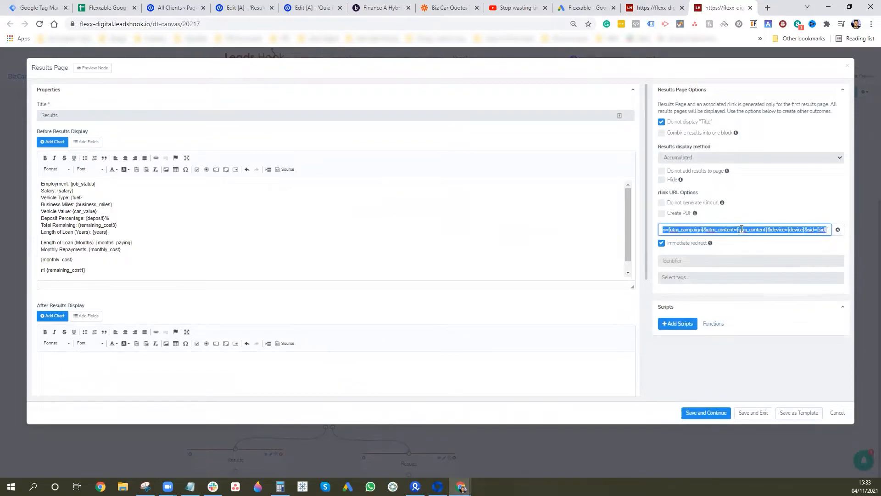
click(741, 229)
mouse_move(741, 229)
mouse_down()
mouse_move(669, 233)
mouse_move(759, 239)
mouse_move(670, 240)
mouse_move(726, 229)
mouse_up()
click(702, 231)
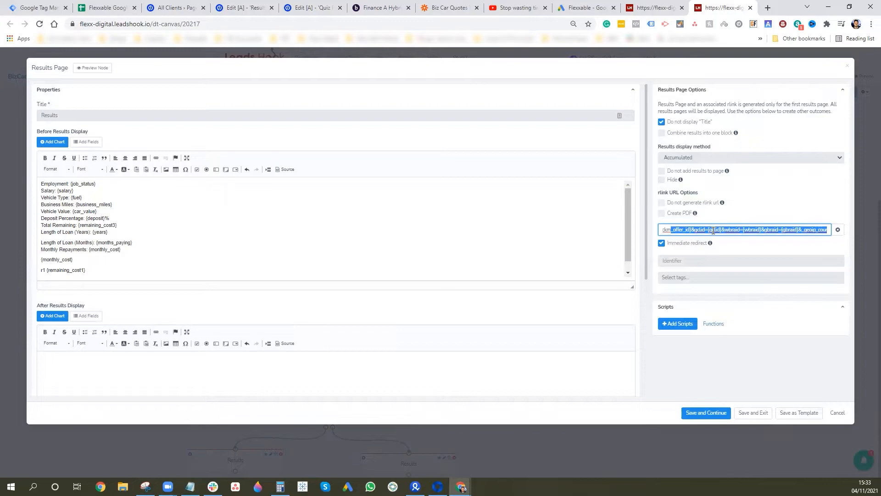
click(698, 231)
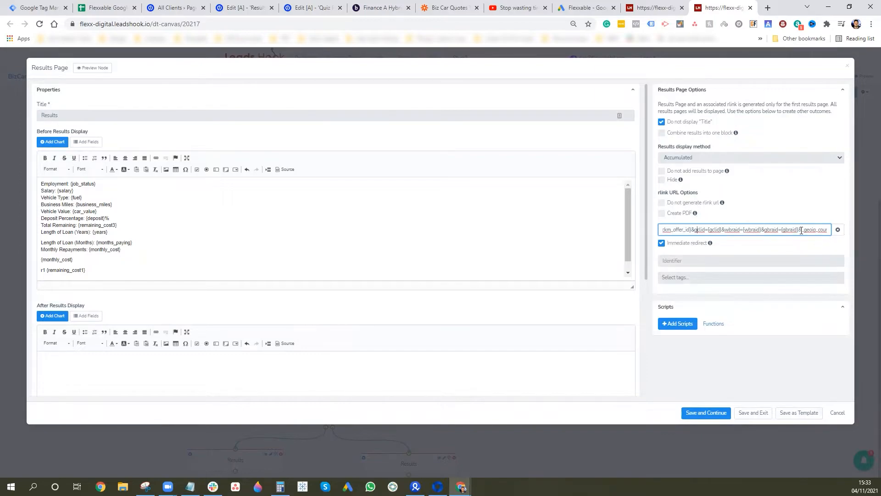
drag(795, 229, 693, 232)
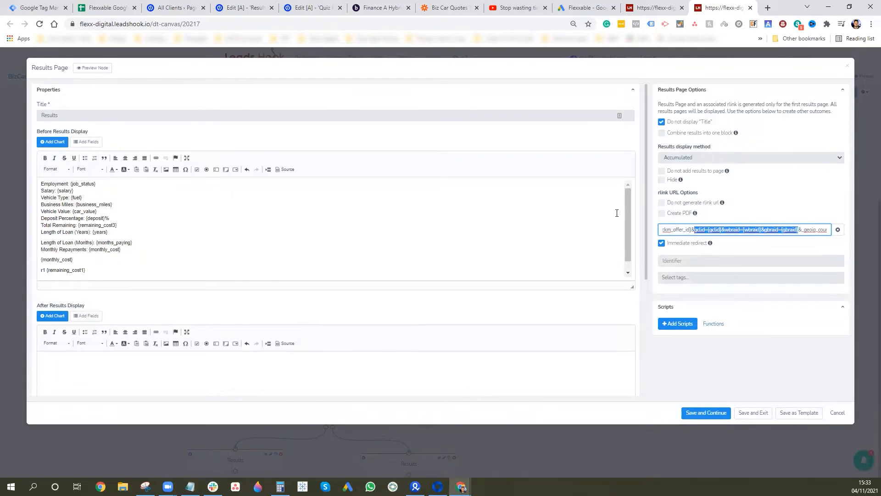
click(847, 66)
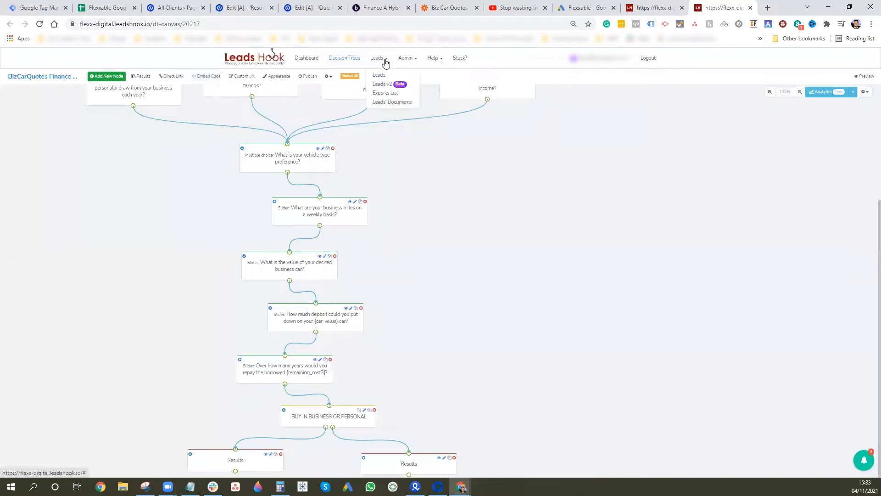
- Open Admin Custom Fields in a new tab and show the Answer custom fields
click(406, 58)
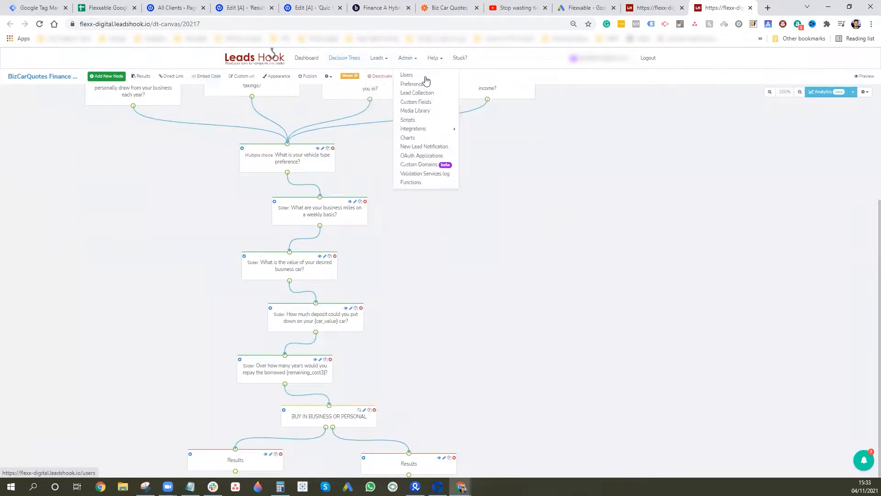
right_click(432, 106)
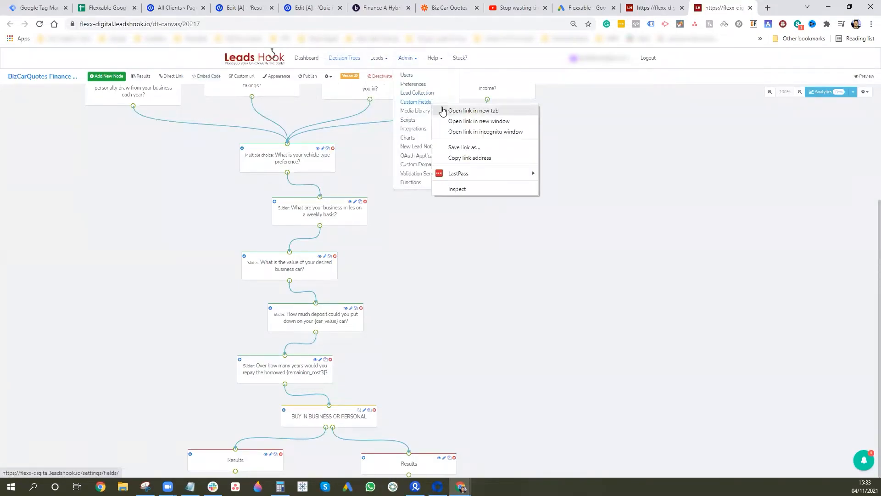
click(454, 111)
click(725, 7)
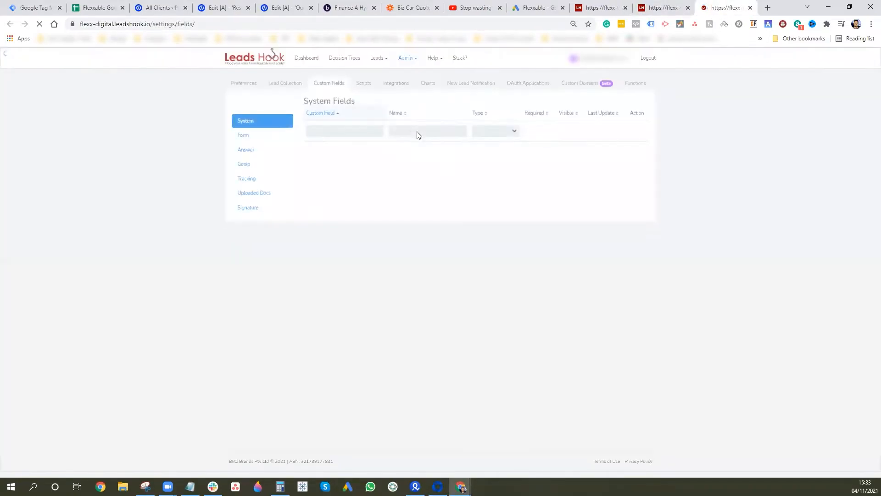
click(243, 152)
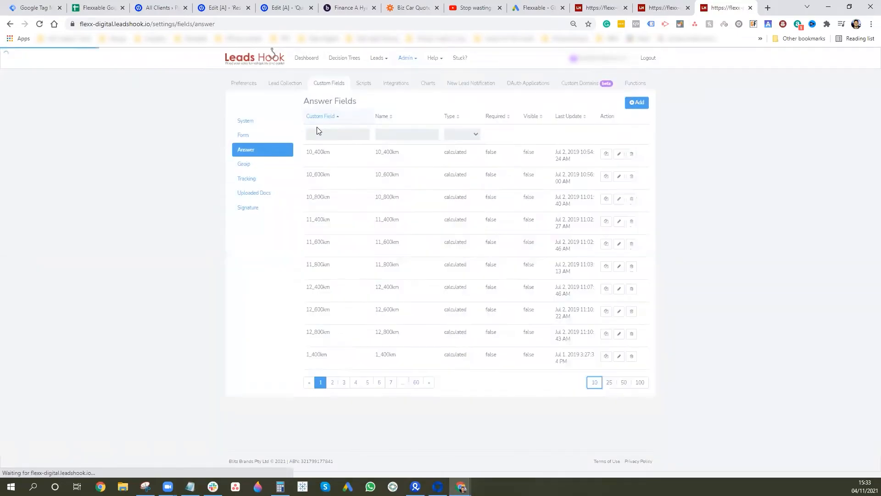
- Start adding a gclid custom field, cancel it, and return to the decision tree
click(640, 106)
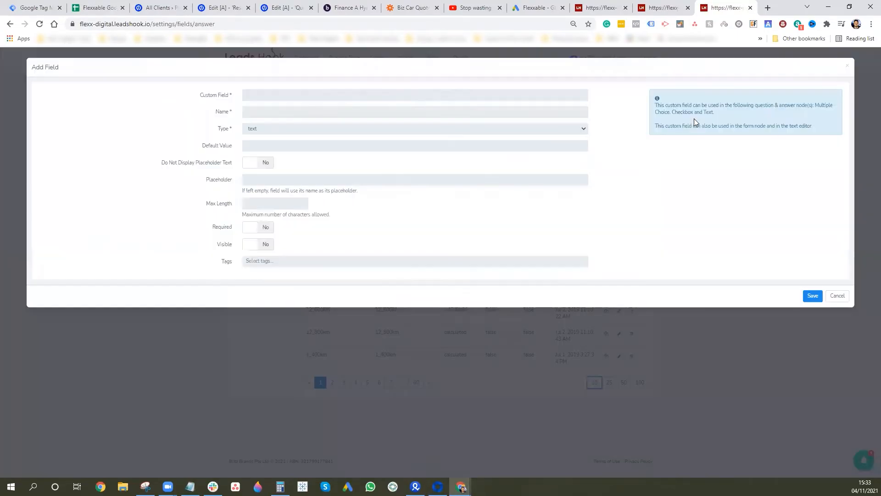
click(380, 94)
text(g)
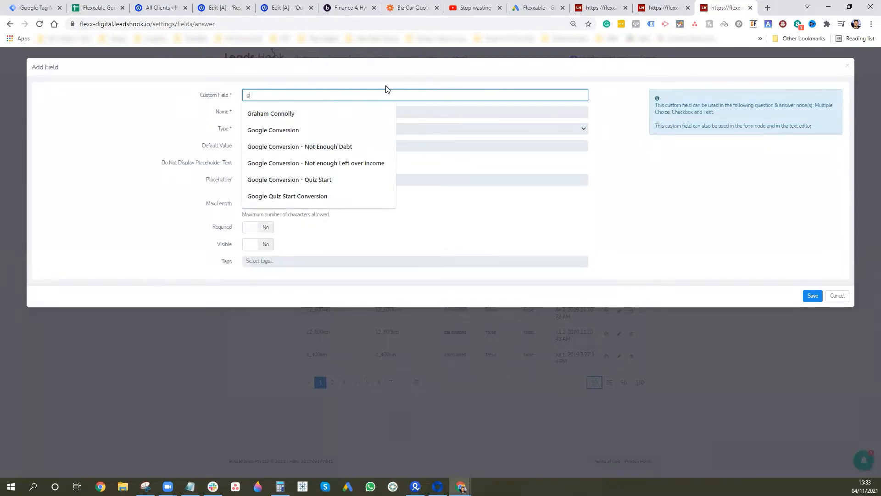
text(clid)
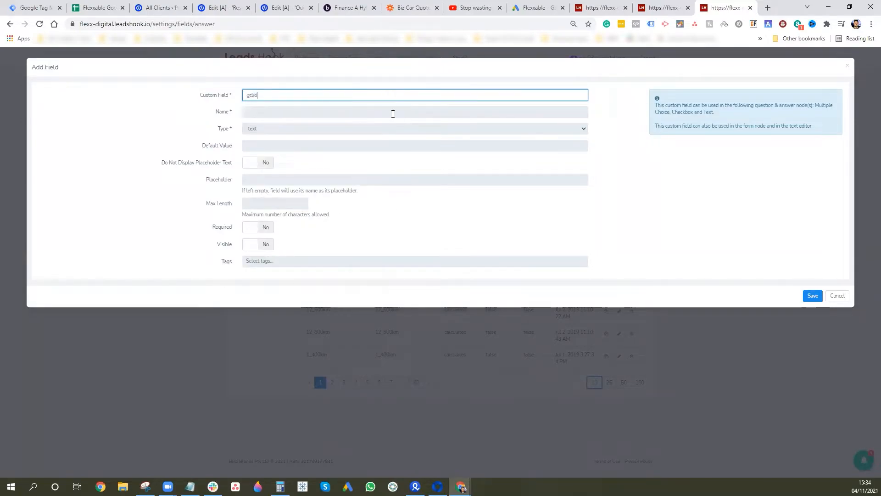
click(393, 111)
text(gclid)
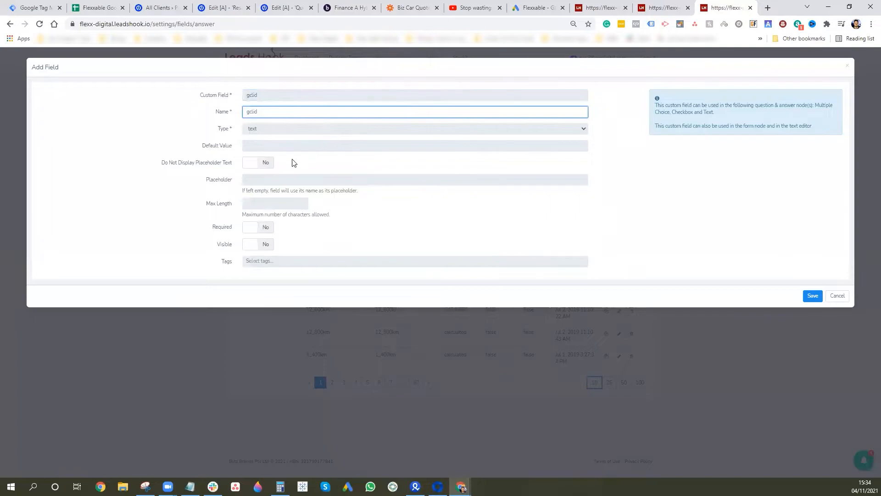
click(847, 68)
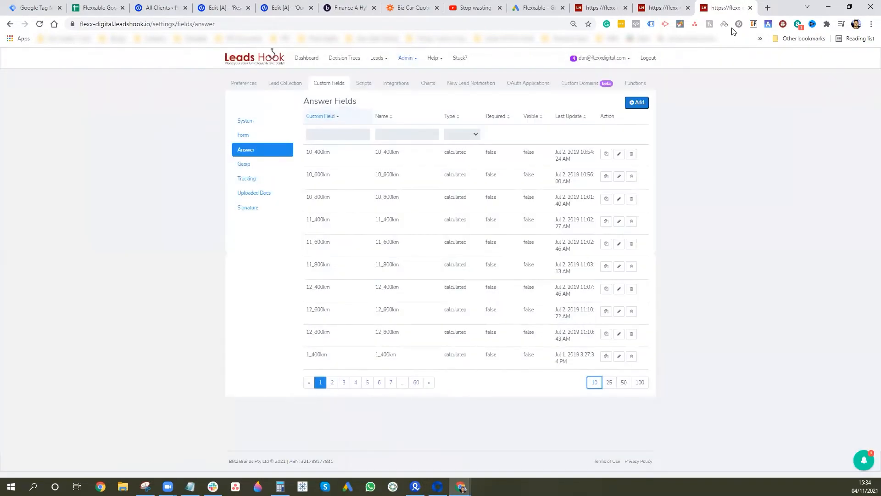
click(684, 6)
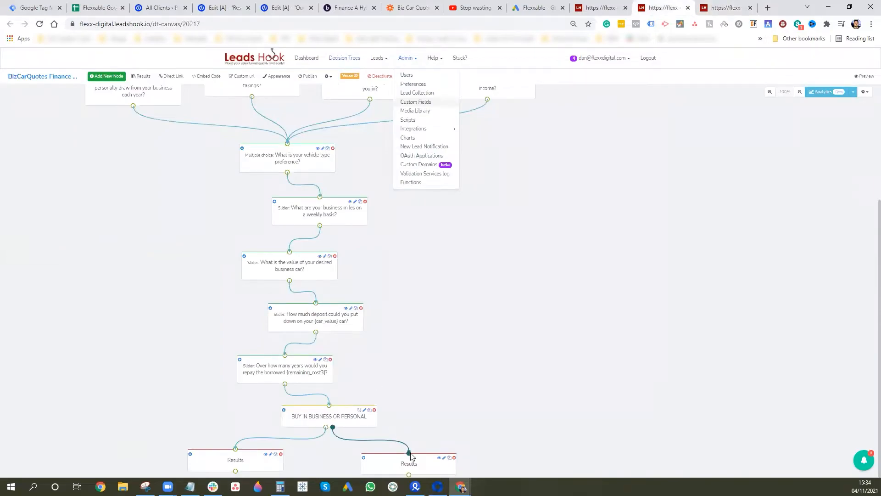
- Check the Results Page node's redirect link, close it, and return to the Unbounce quiz embed code
click(236, 467)
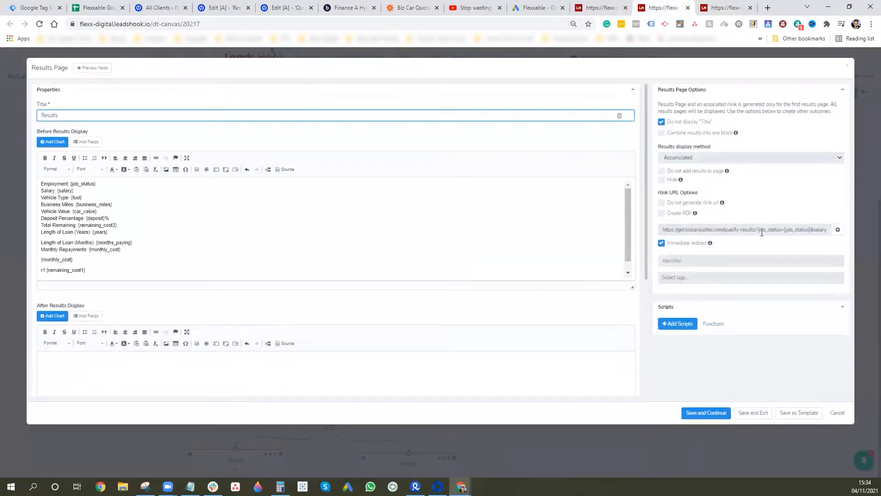
drag(759, 231, 810, 232)
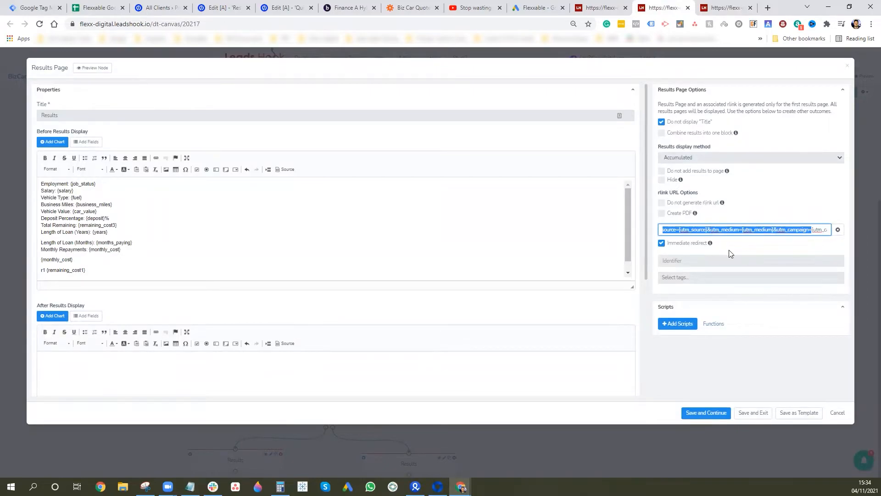
click(847, 67)
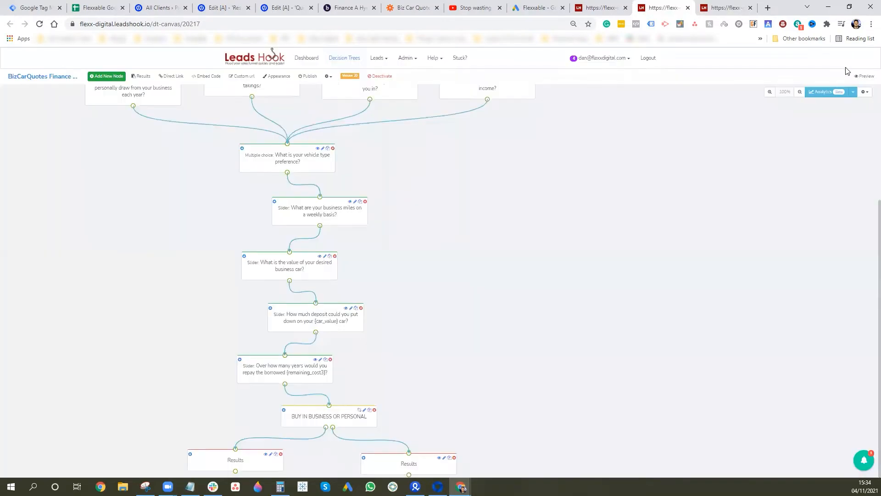
click(296, 4)
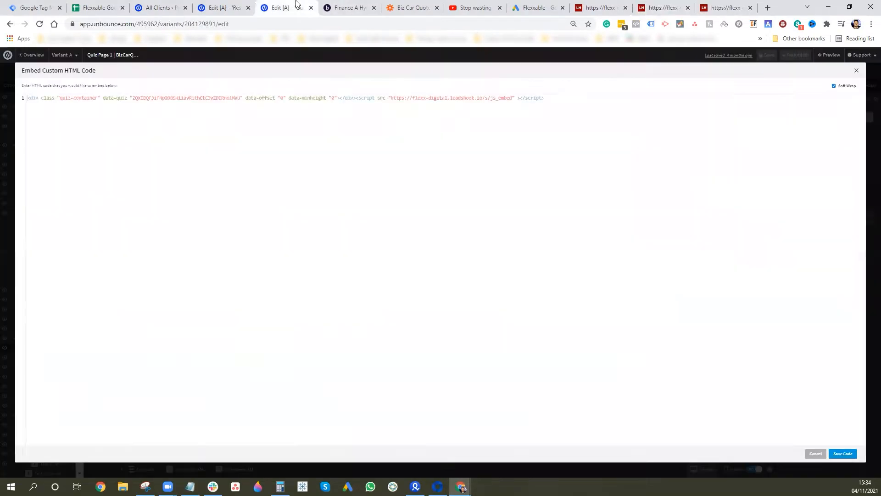
- Review the Unbounce Results Page form, then open the live 'Finance A Hybrid Vehicle' quiz page
click(228, 7)
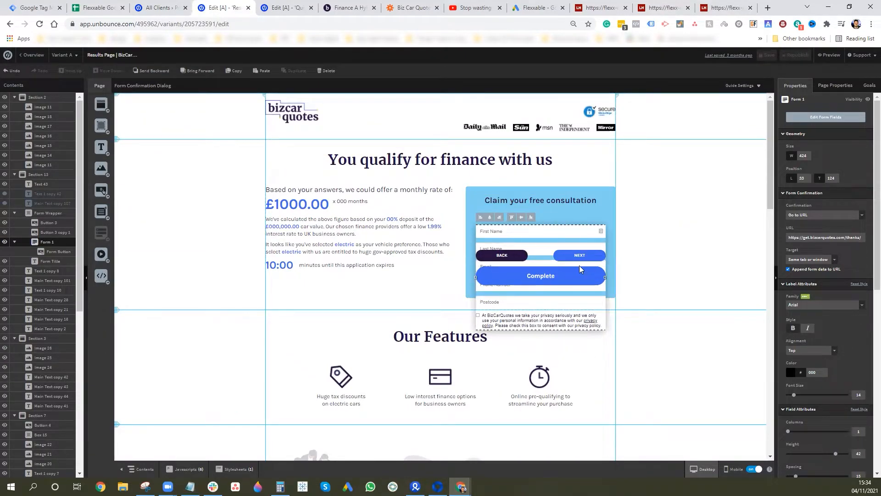
click(340, 8)
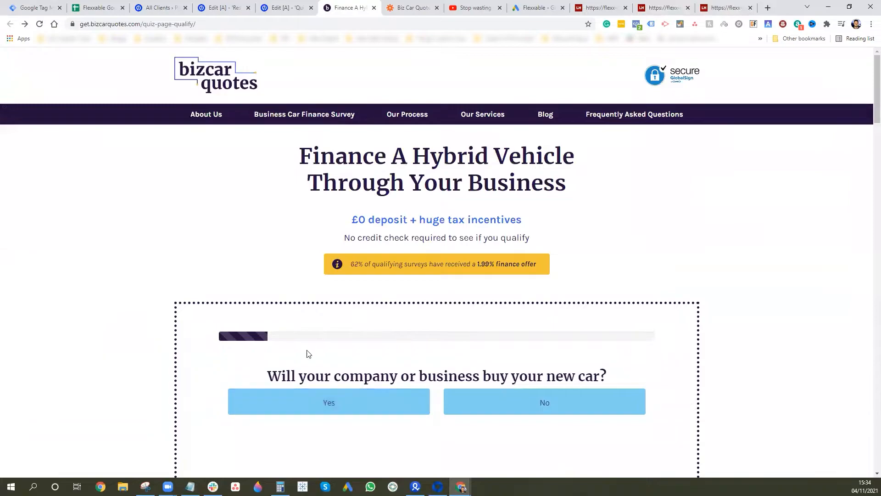
- Complete the quiz: Yes, Business Owner, Over £100,000 drawings, Electric, 156 weekly miles, 50% deposit, 5 years
scroll(317, 313, down, 2)
click(317, 313)
click(304, 325)
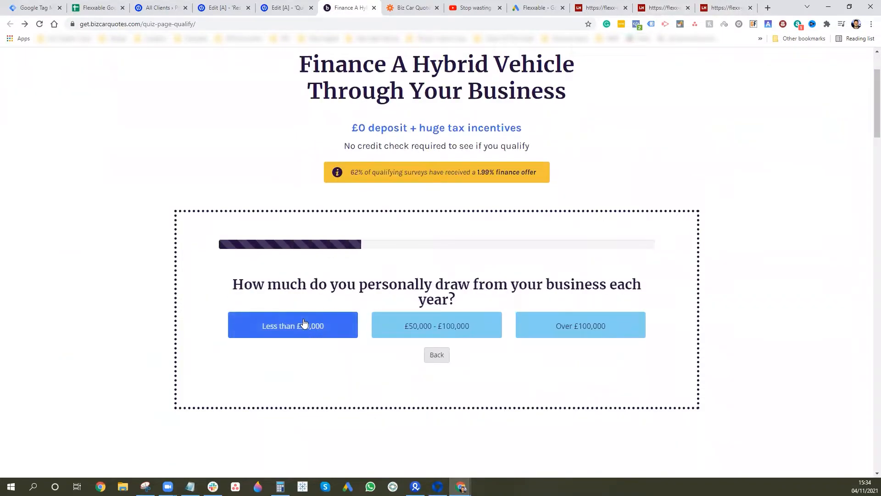
click(535, 334)
click(261, 309)
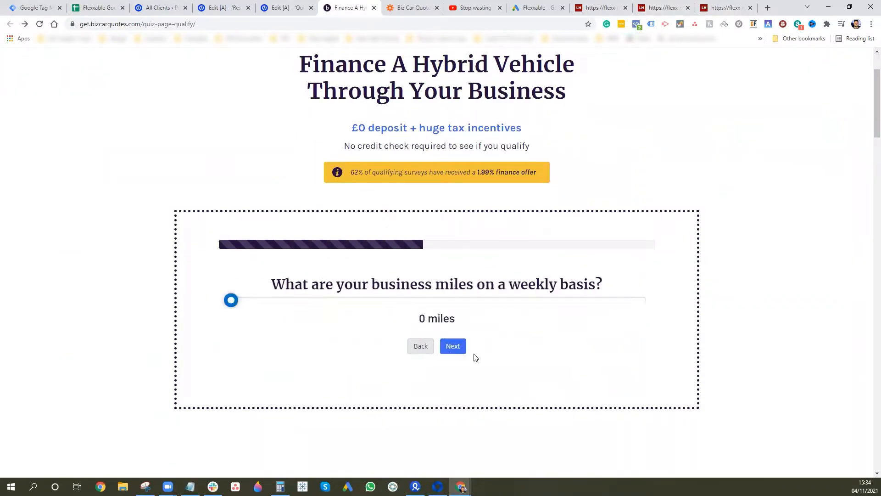
click(448, 301)
click(453, 346)
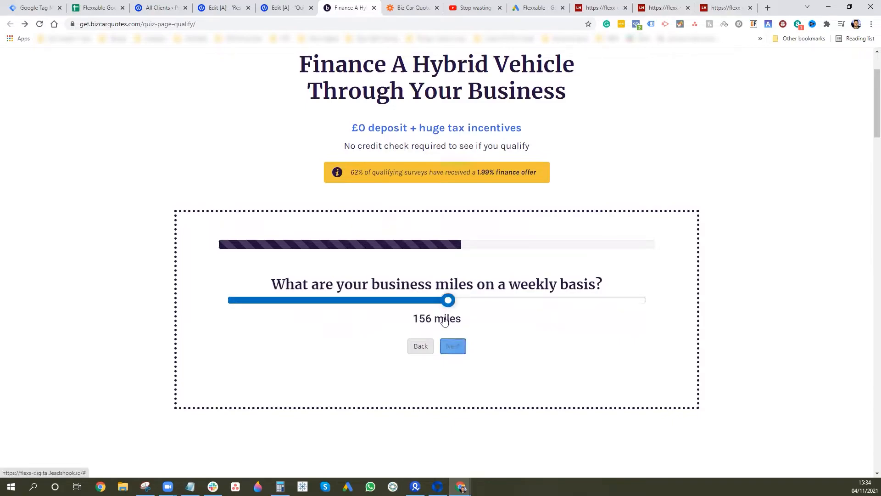
click(447, 347)
click(440, 313)
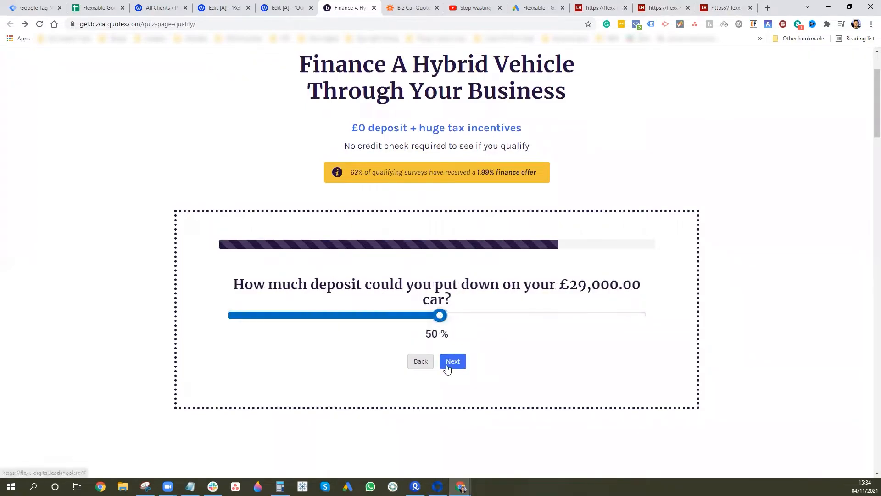
click(451, 361)
click(436, 321)
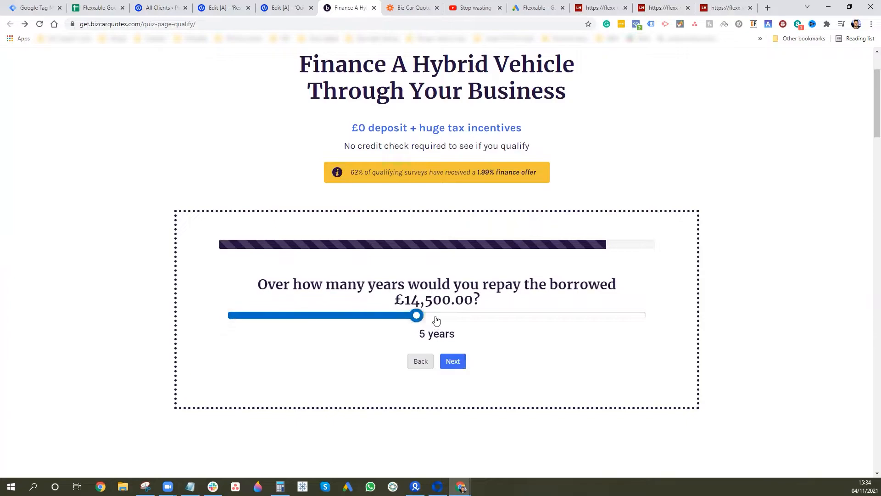
click(452, 361)
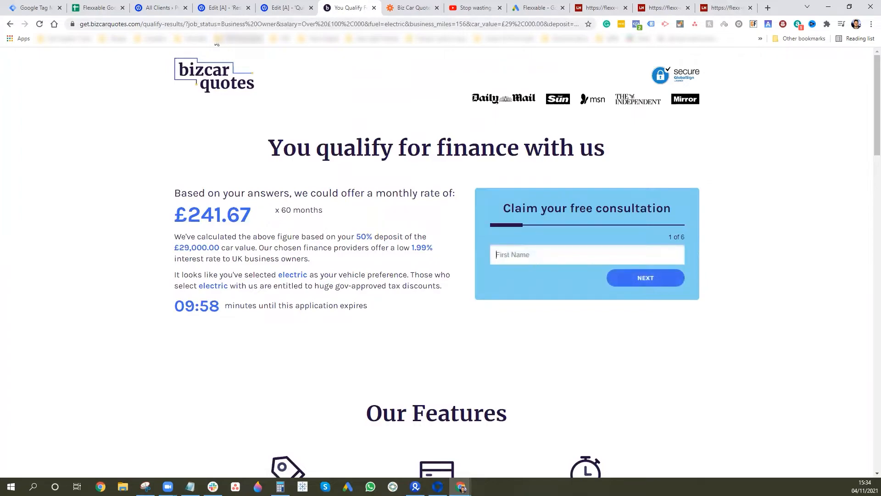
- Select the answer parameters in the results URL, go back to the quiz and append '?' to its URL
drag(206, 24, 499, 34)
click(9, 23)
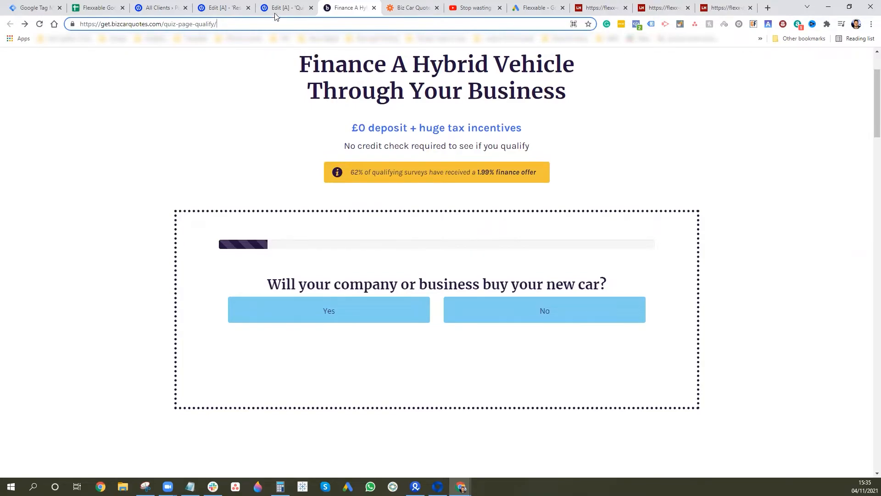
text(?)
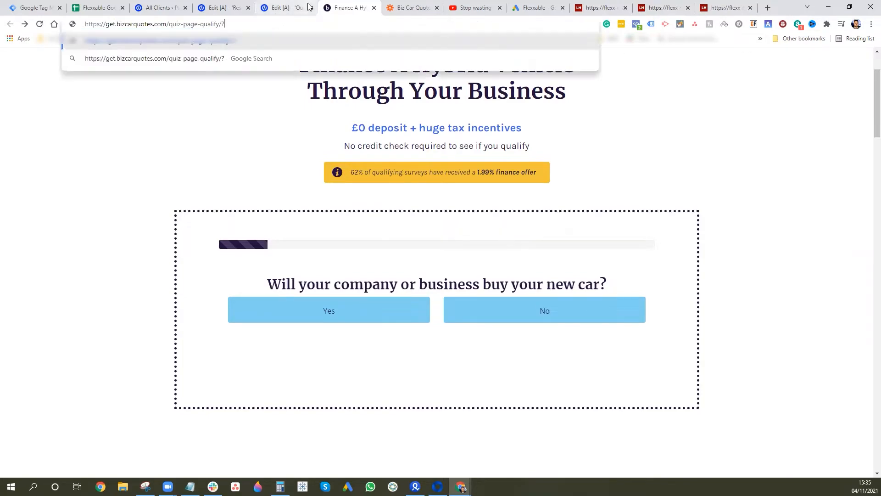
click(477, 6)
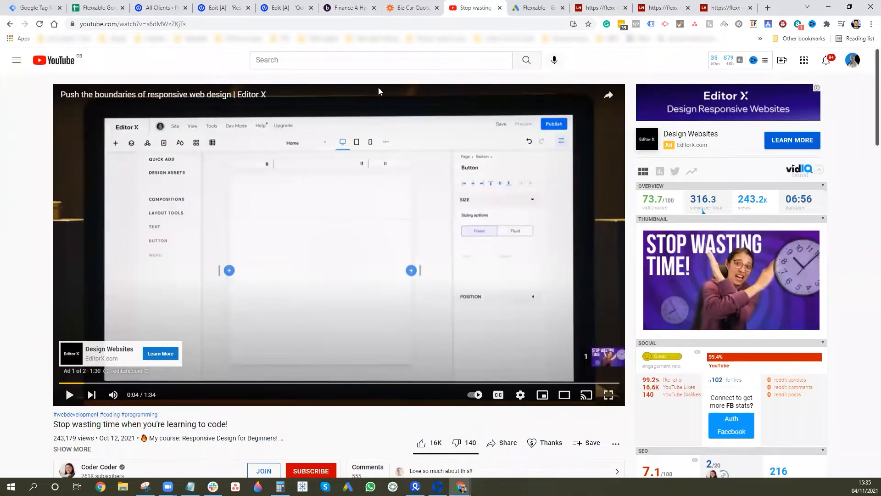
- Copy the gclid parameter from the YouTube ad's Editor X landing URL and paste it after '?' in the quiz URL
click(165, 357)
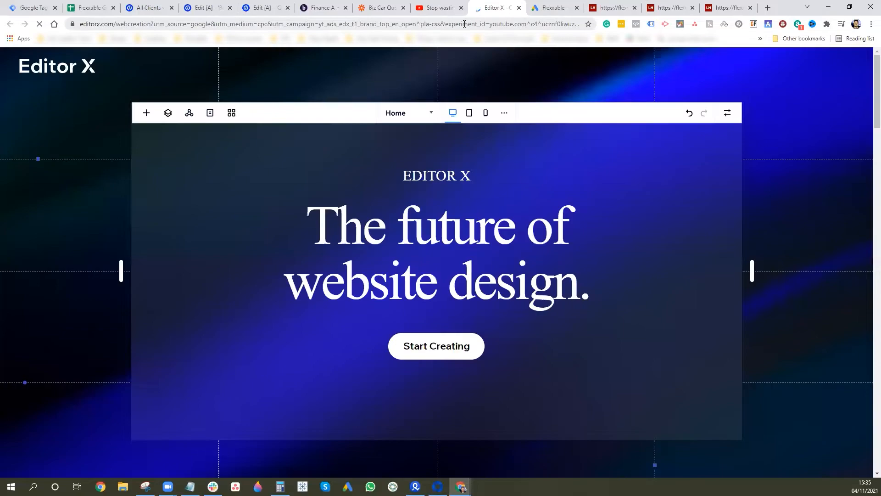
drag(493, 29, 705, 29)
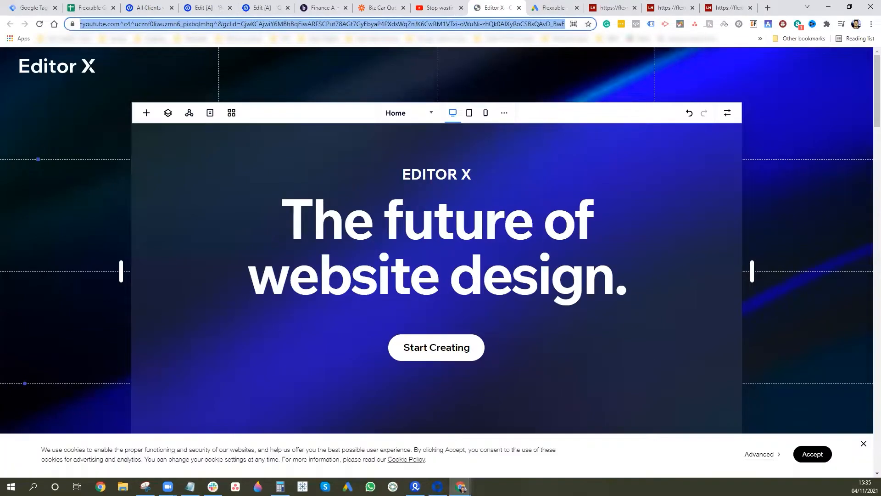
click(229, 24)
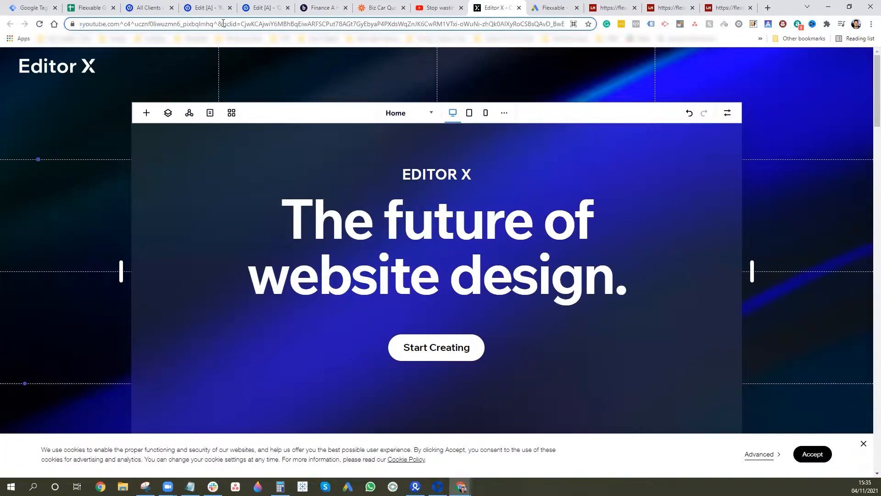
drag(223, 23, 592, 28)
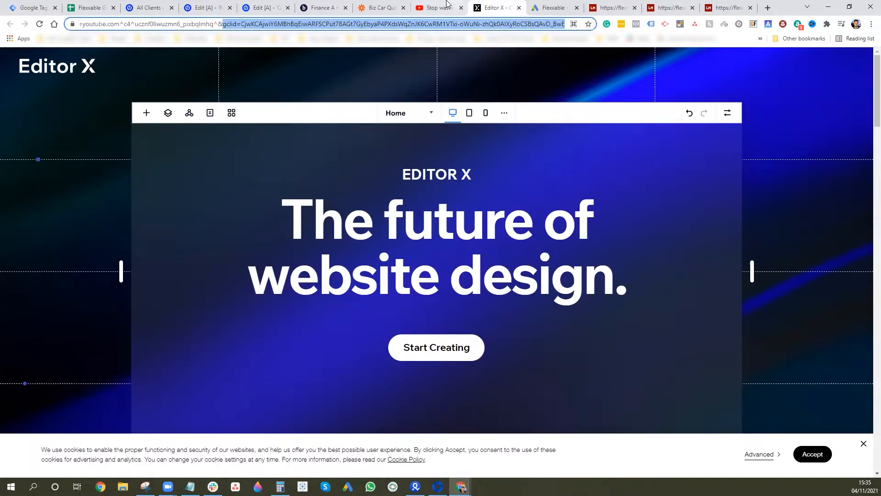
click(323, 8)
text(gclid=CjwKCAjwiY6MBhBqEiwARFSCPut78AGt7GyEbyaP4PXdsWqZnJK6CwRM1VTxi-oWuNi-zhQk0AIXyRoCSBsQAvD_BwE)
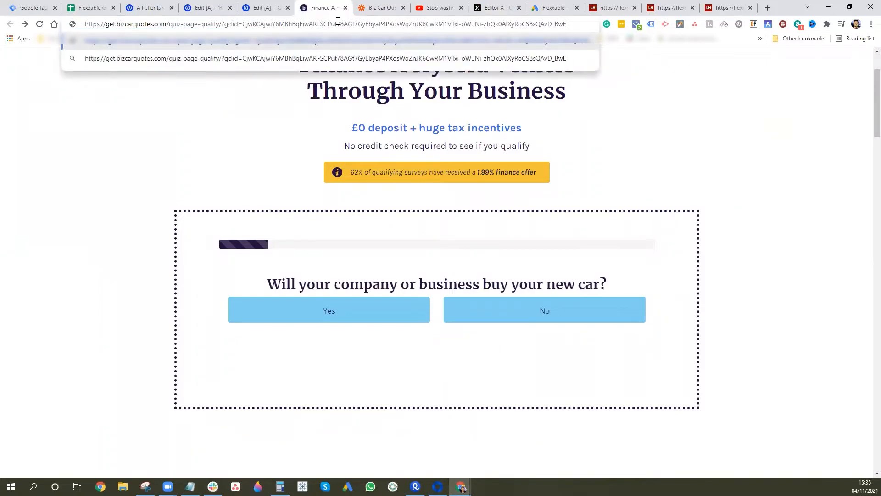
- Load the gclid quiz URL and answer: Yes, Business Owner, Over £100,000, Electric, 155 miles, ~£29,000, 50% deposit
key(Return)
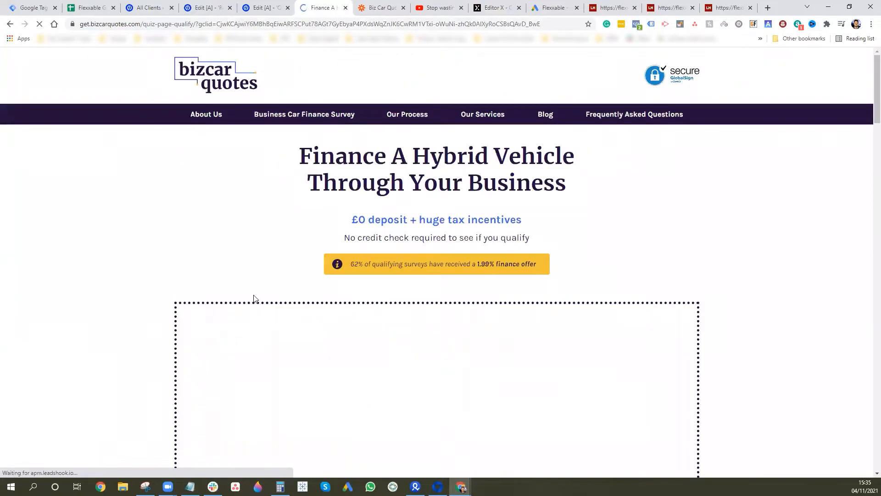
scroll(254, 299, down, 1)
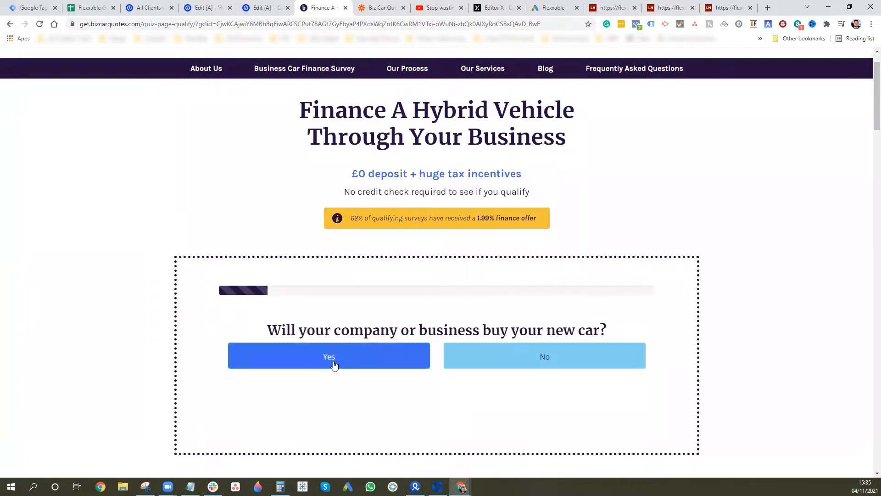
click(334, 364)
click(285, 372)
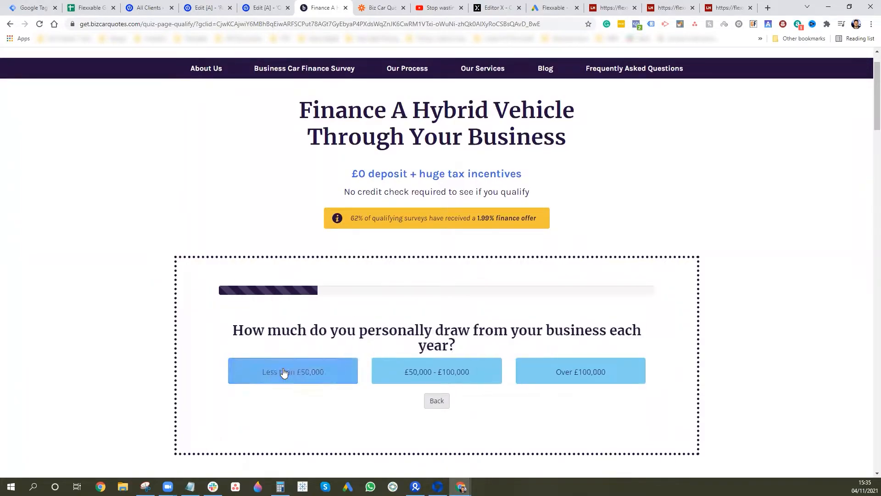
click(611, 374)
click(236, 370)
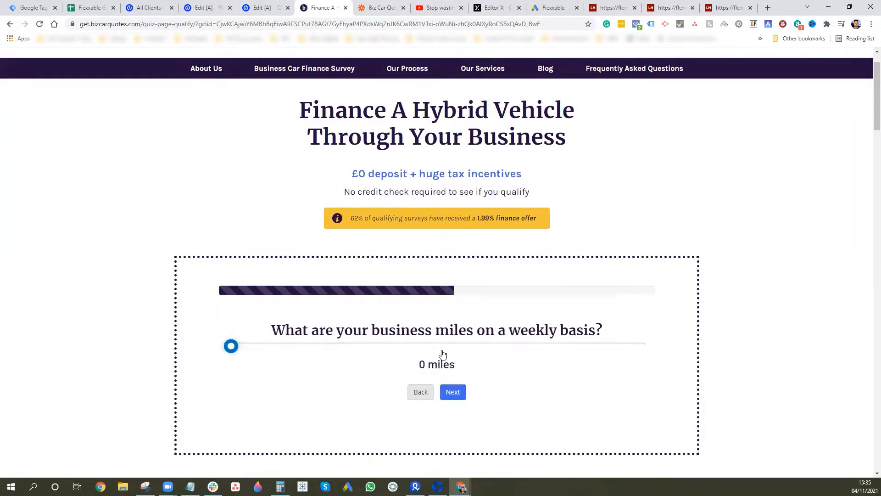
click(446, 347)
click(451, 392)
click(442, 346)
click(444, 394)
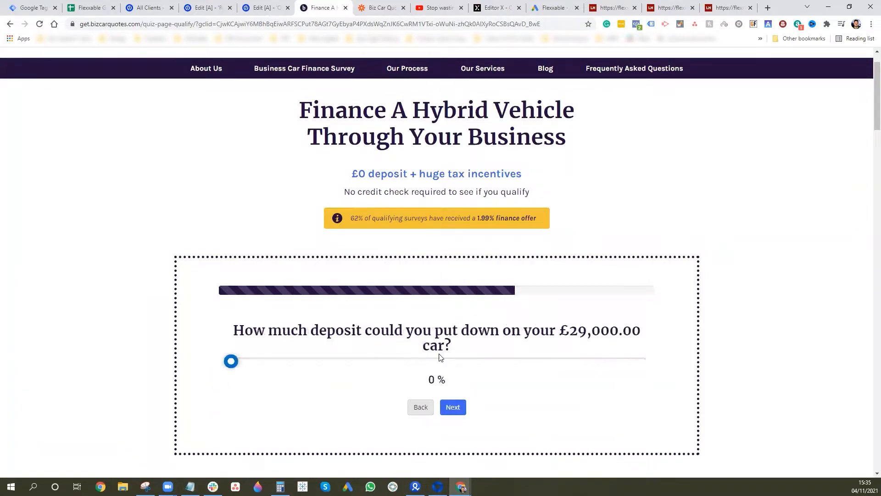
click(436, 364)
click(453, 407)
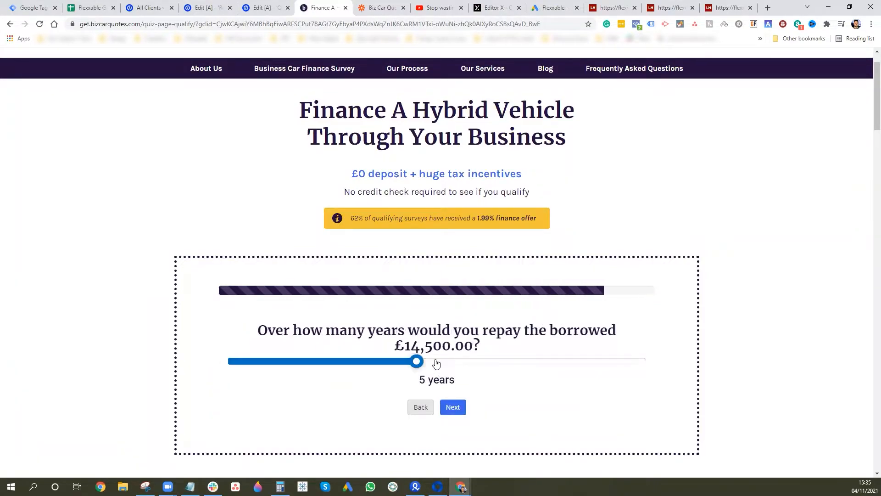
click(454, 407)
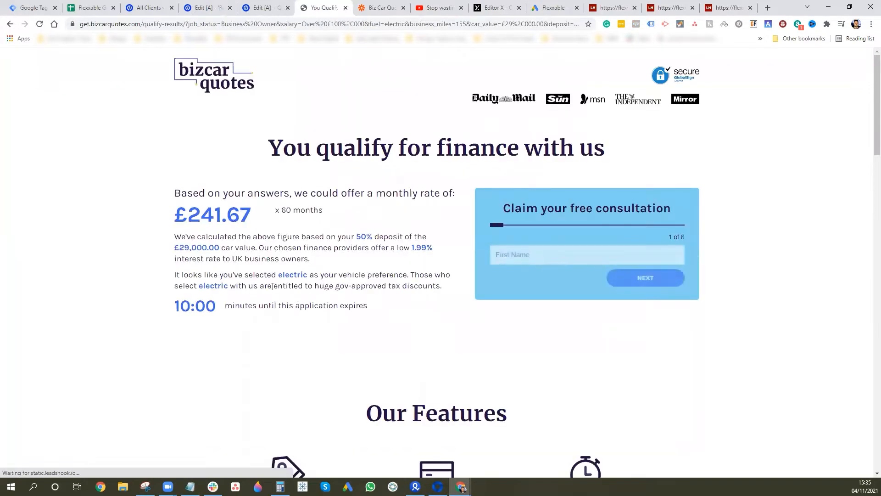
- Enter a test first name, last name and e-mail address in the lead form
click(541, 248)
text(Test)
click(714, 246)
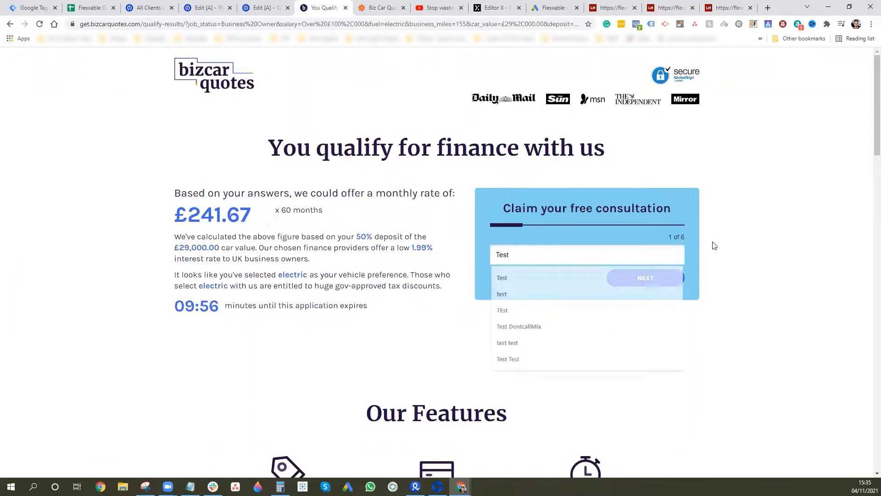
click(657, 277)
text(test)
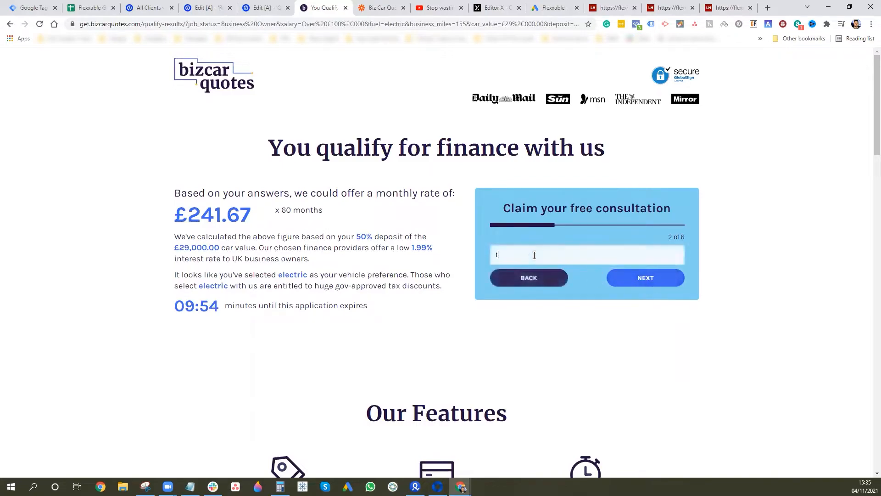
click(683, 278)
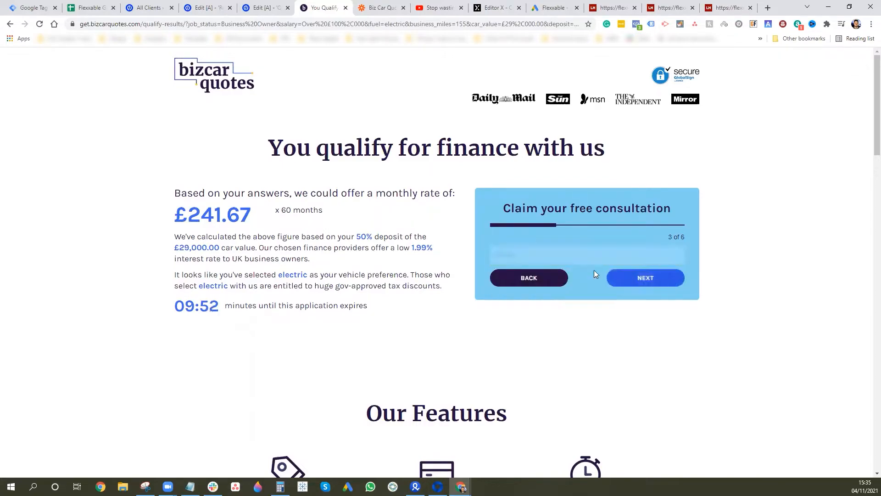
text(r)
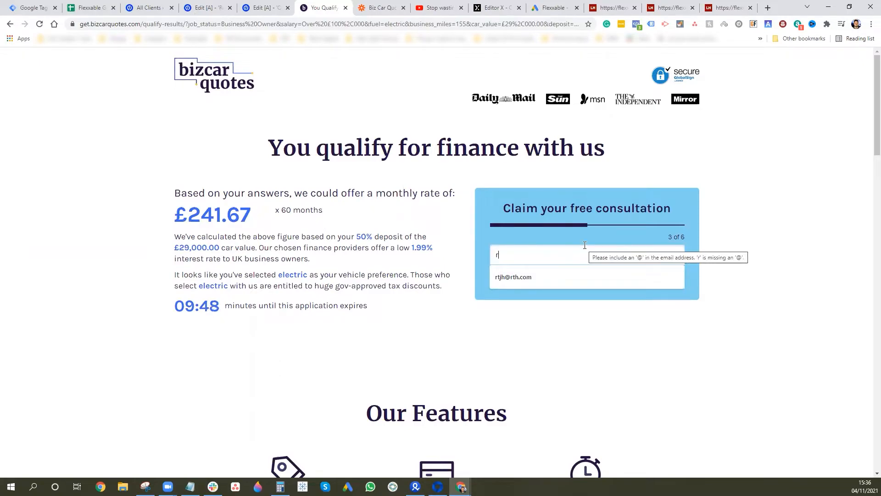
text(est@test.com)
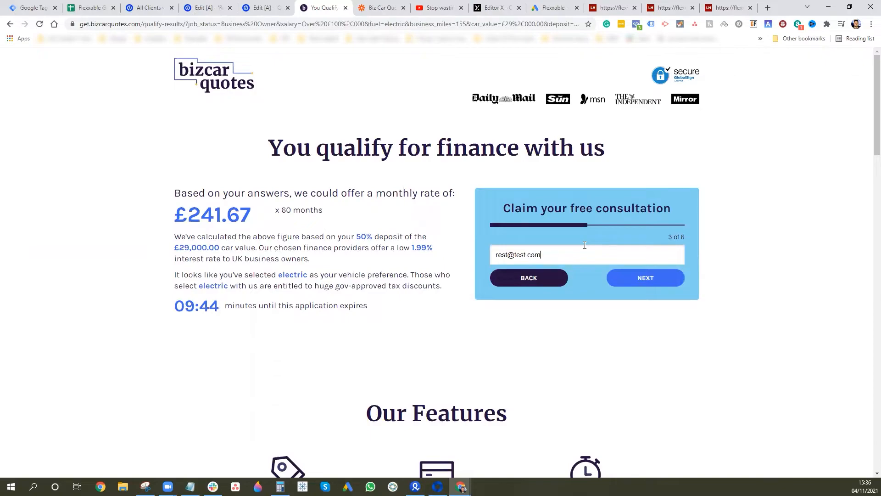
click(643, 278)
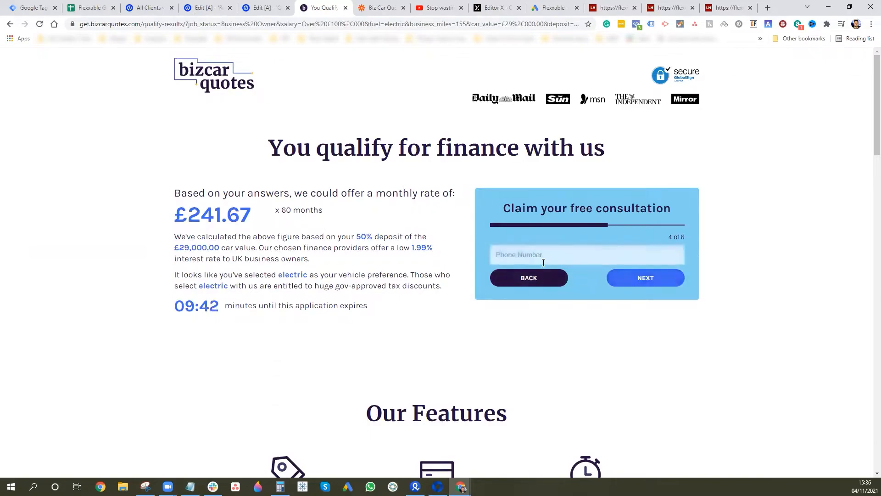
- Enter a phone number and postcode, consent to the privacy policy and submit the lead
click(537, 256)
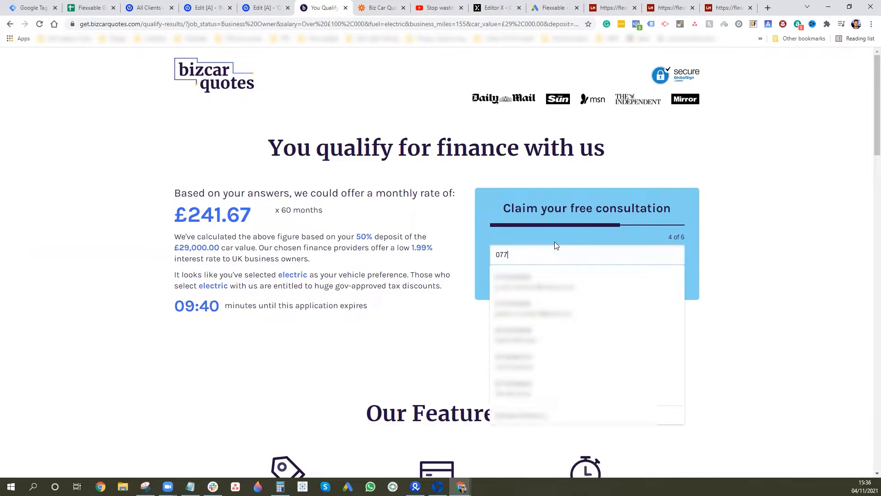
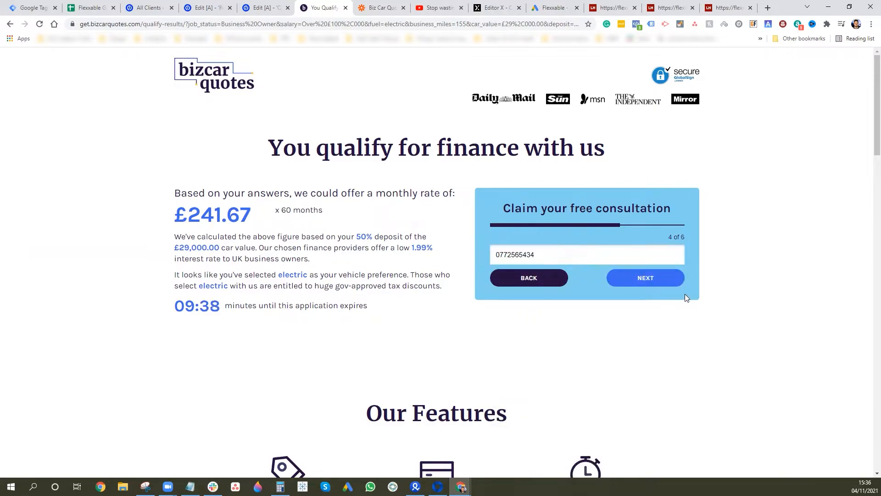
click(657, 278)
text(BN3 3RU)
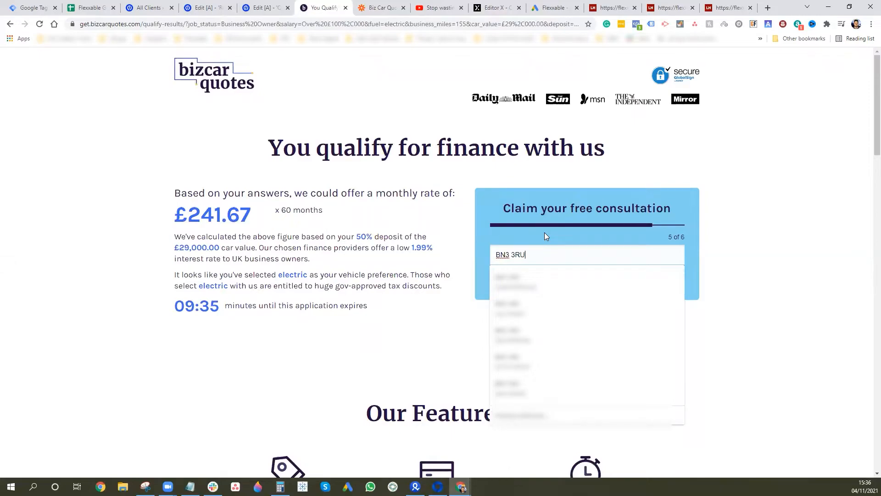
click(849, 217)
click(653, 278)
click(493, 247)
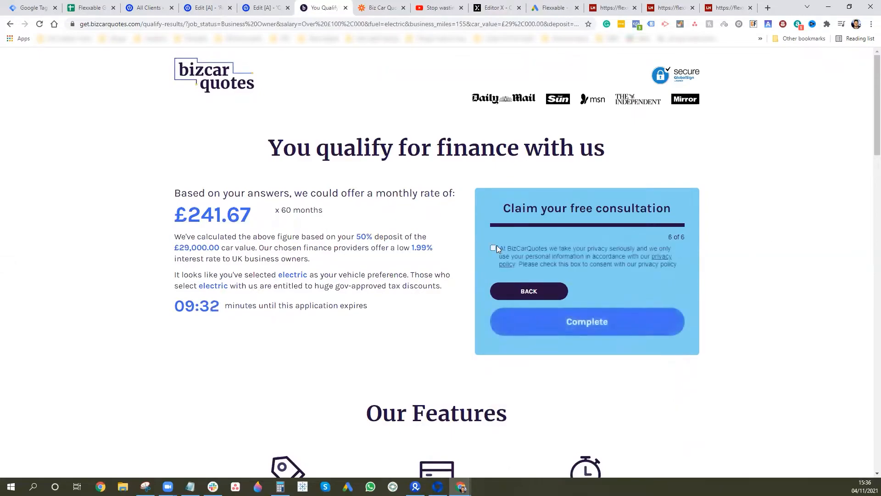
click(587, 321)
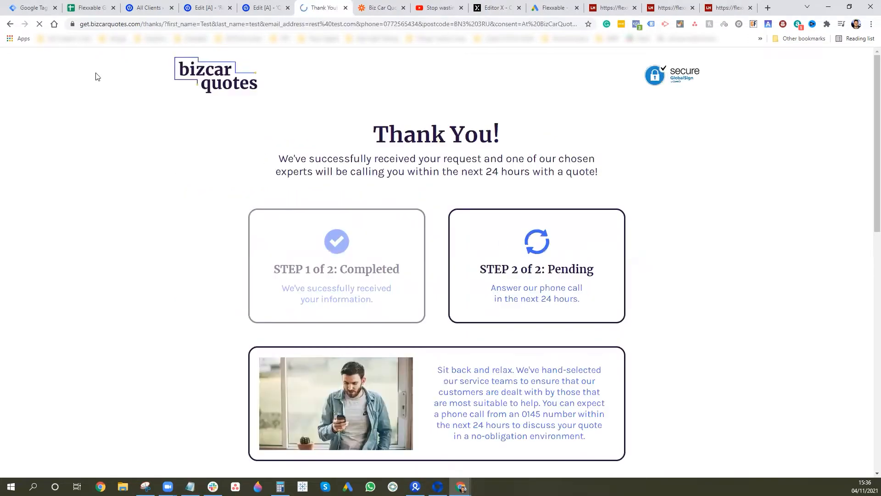
- Go back twice from the thank-you page to the quiz start page
click(9, 24)
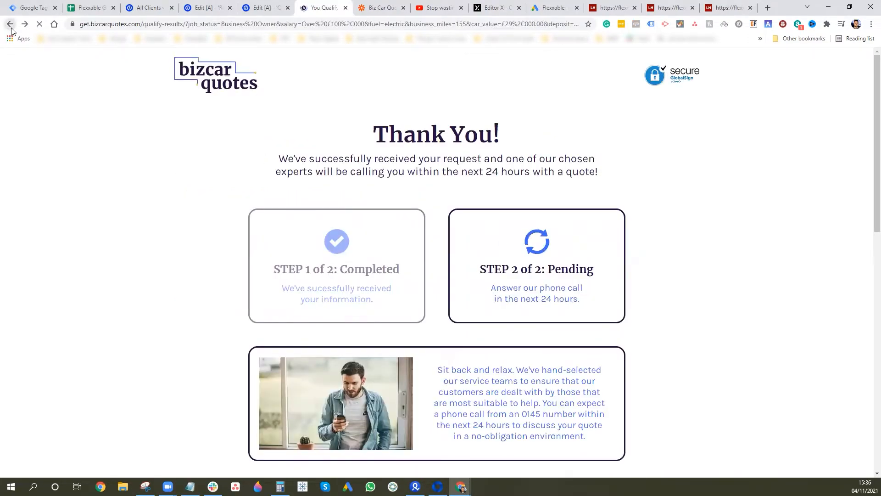
click(10, 23)
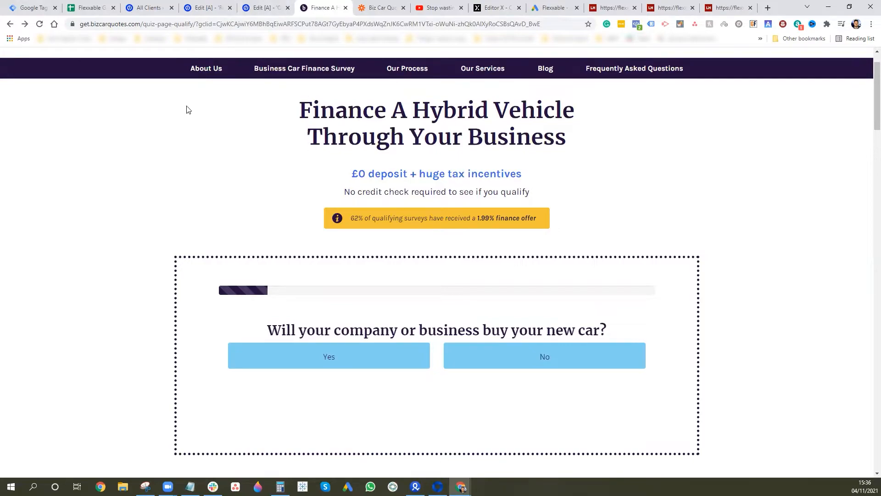
click(90, 6)
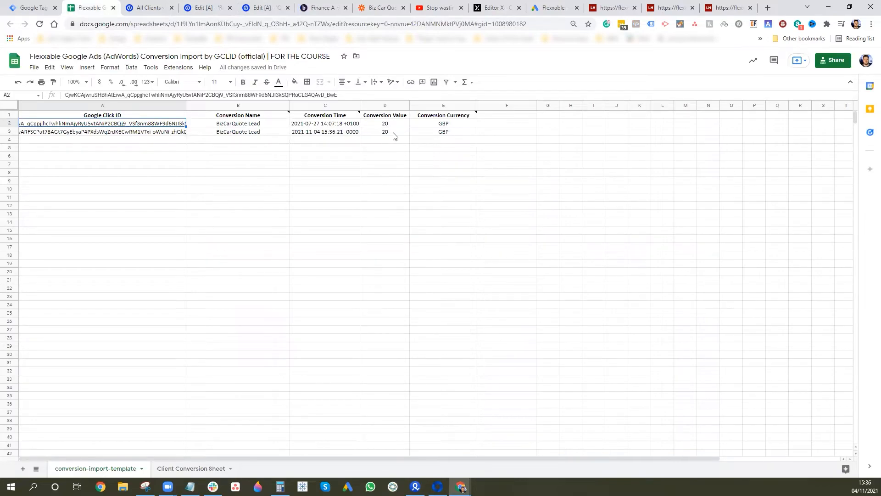
drag(473, 133, 96, 136)
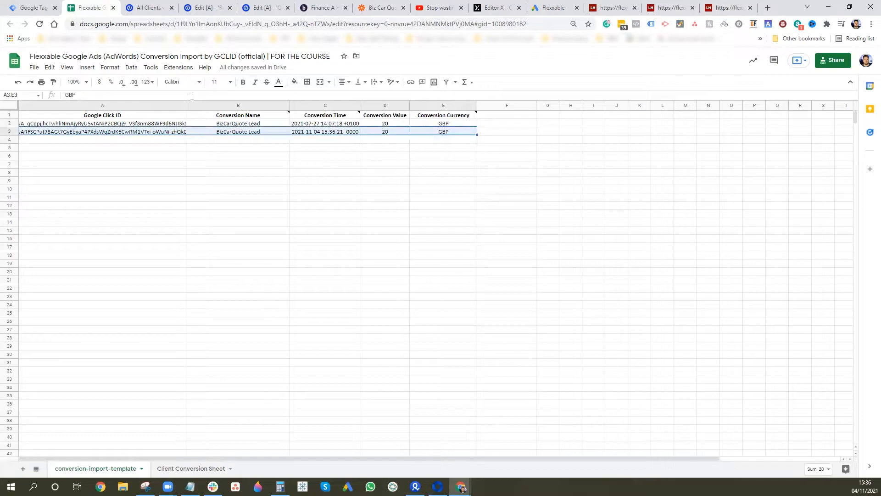
click(128, 135)
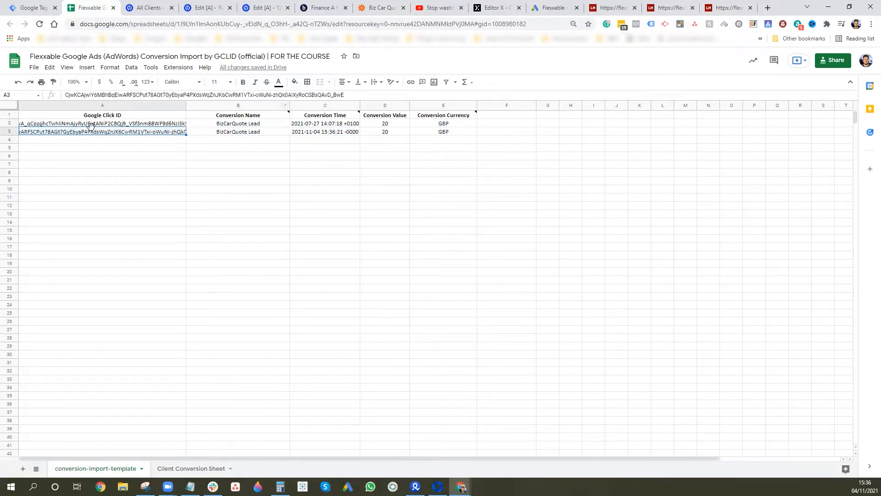
click(223, 134)
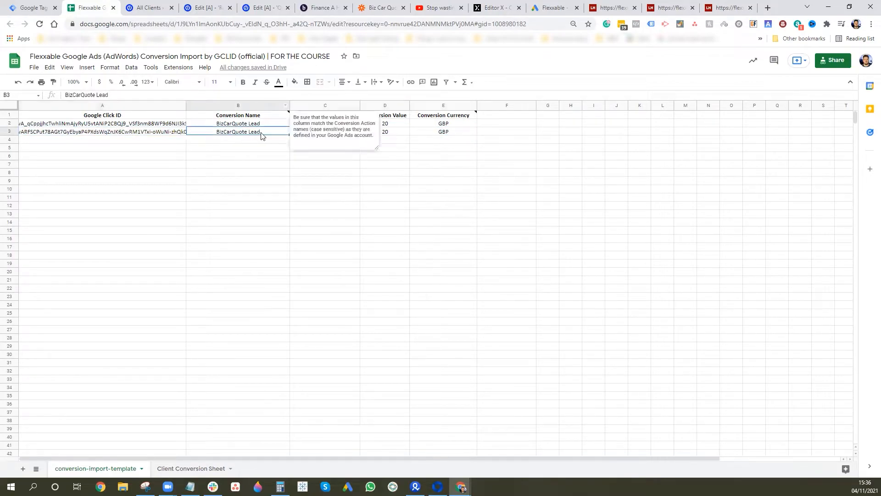
drag(251, 148, 269, 156)
click(329, 133)
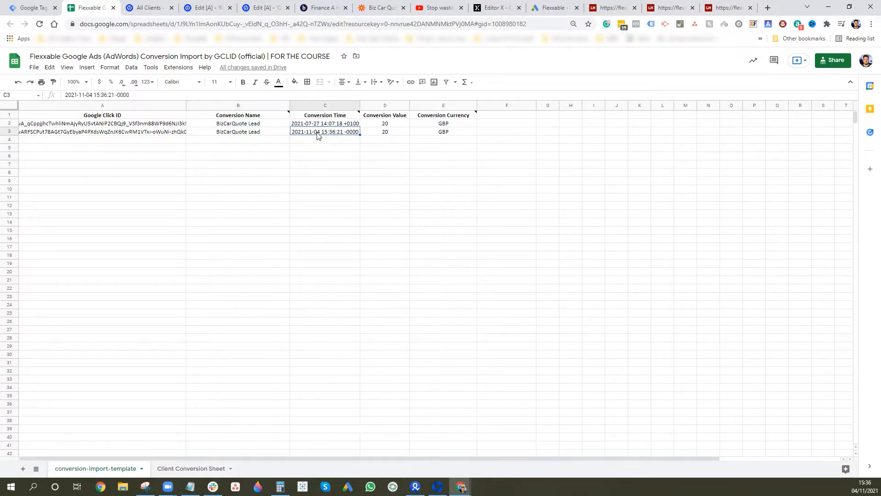
click(387, 134)
click(448, 137)
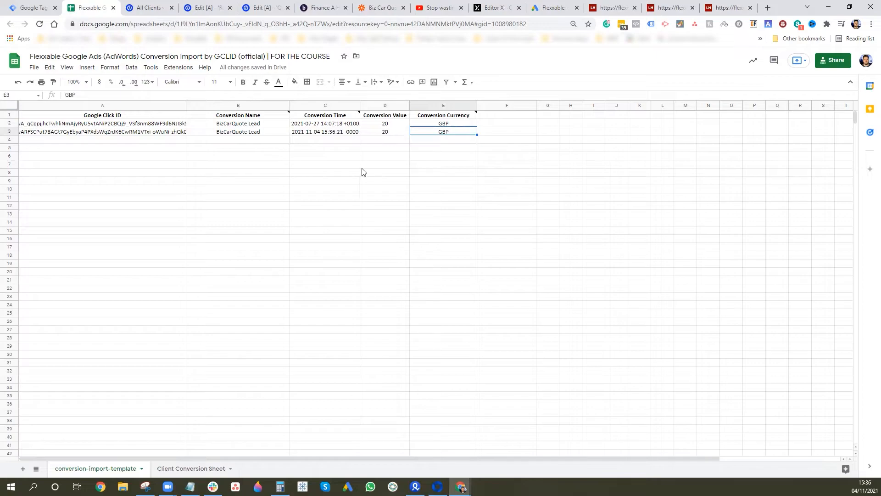
click(377, 7)
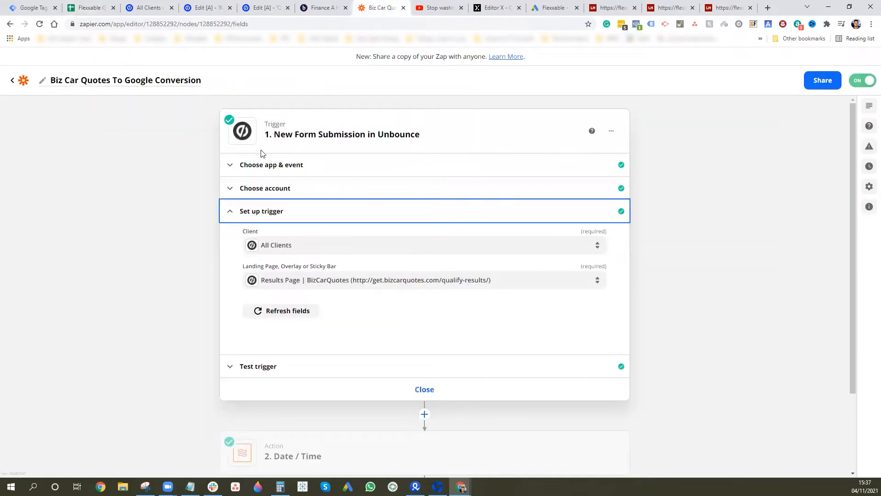
- Review the Unbounce trigger's app, event, connected account and setup sections
click(324, 169)
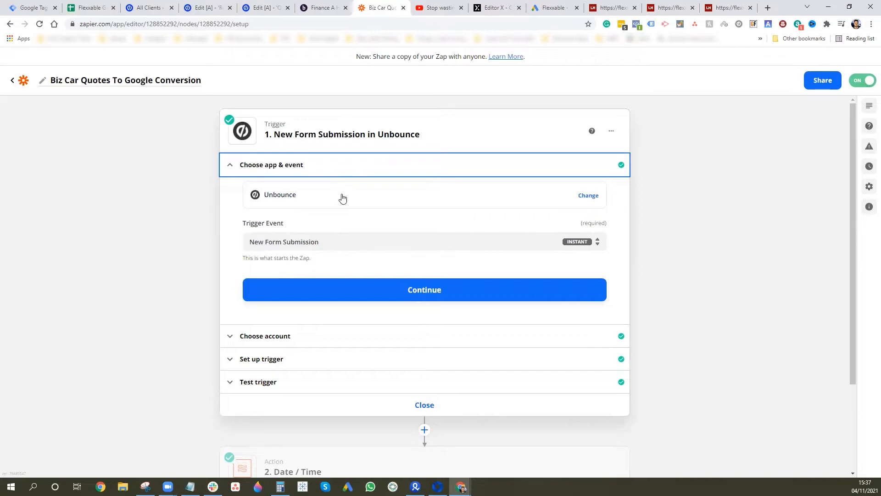
click(274, 340)
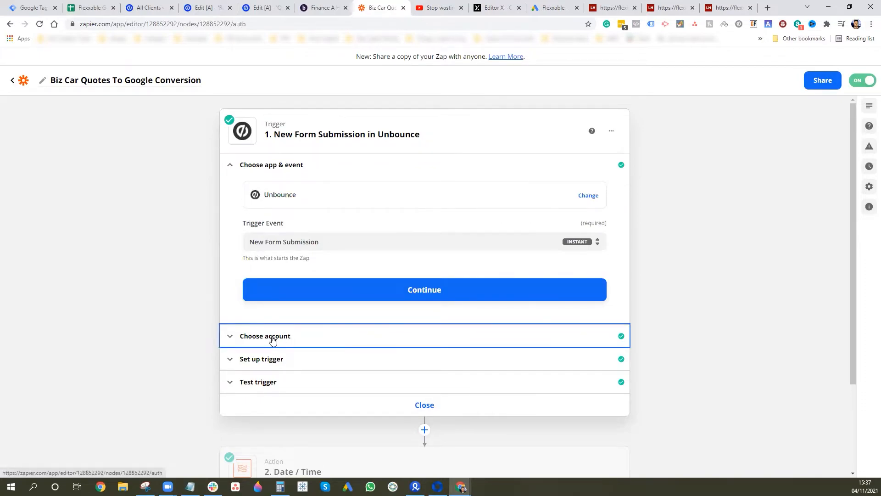
click(295, 169)
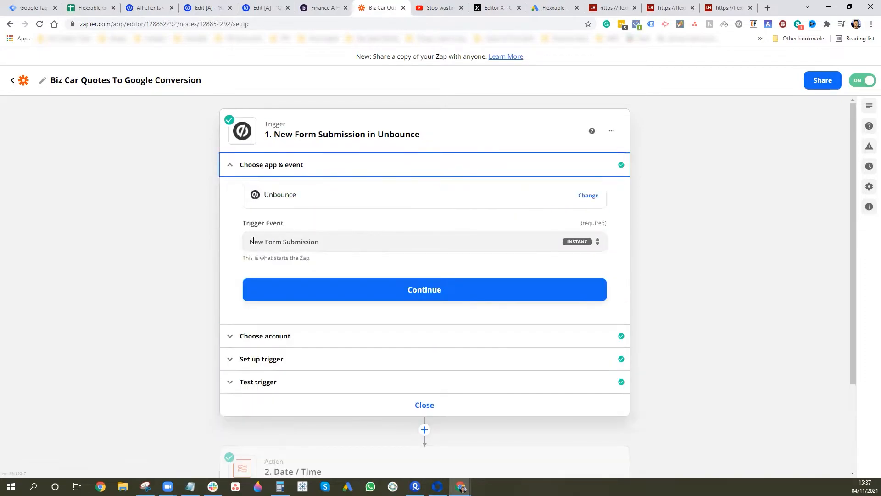
click(288, 336)
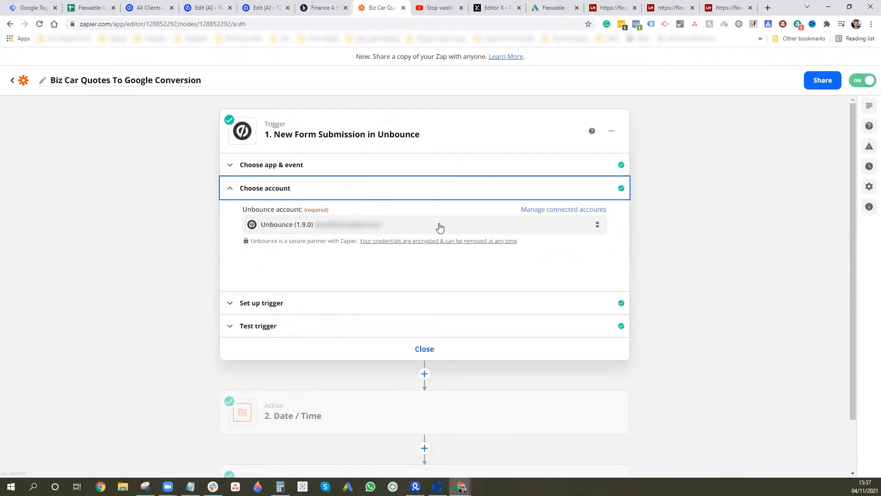
click(288, 303)
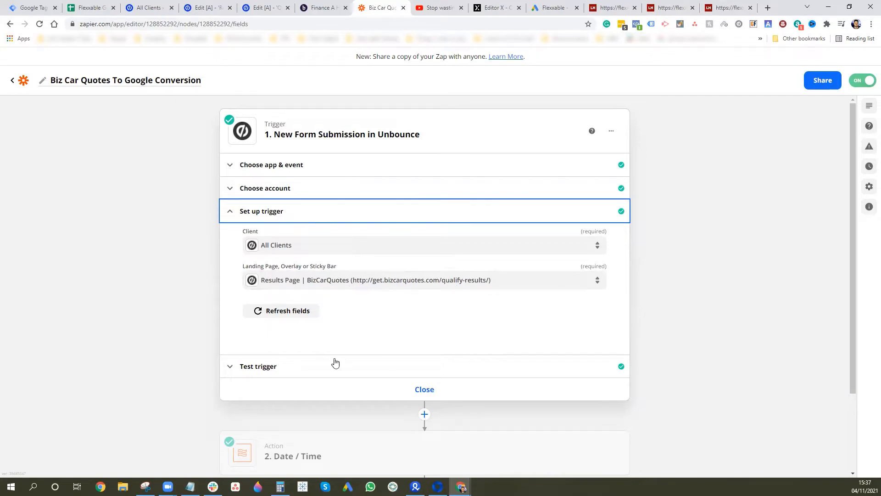
- Load more submissions in the trigger test, pick Form Submission F, review its fields and continue
click(288, 367)
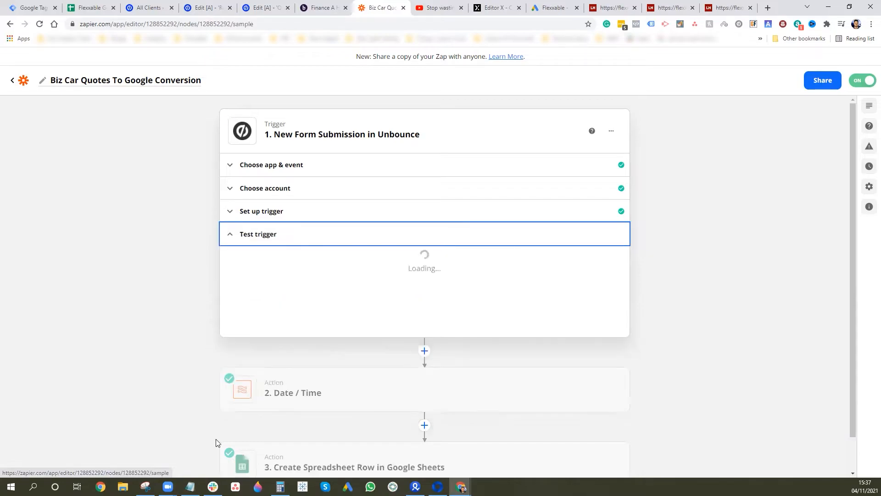
scroll(418, 312, down, 1)
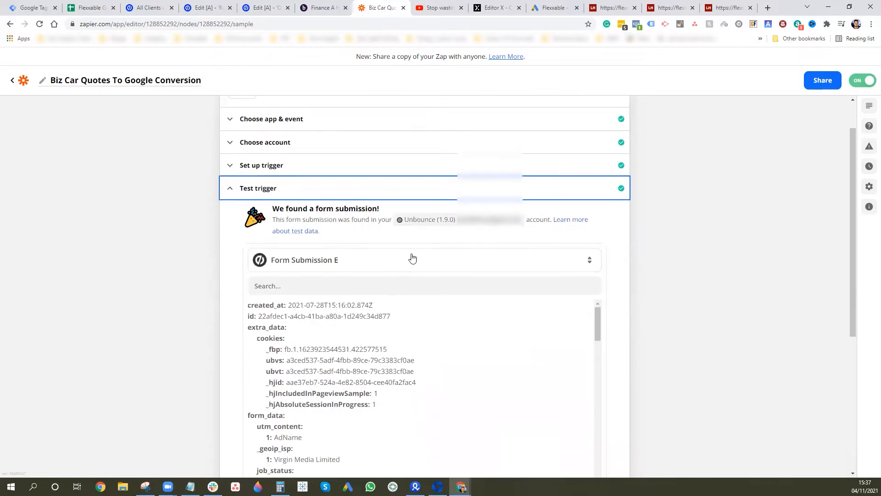
click(406, 260)
click(373, 430)
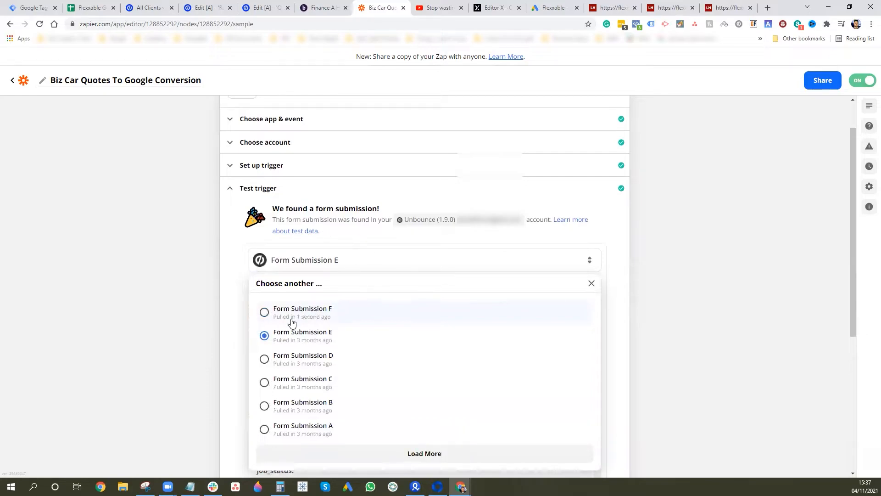
click(292, 318)
scroll(462, 369, down, 2)
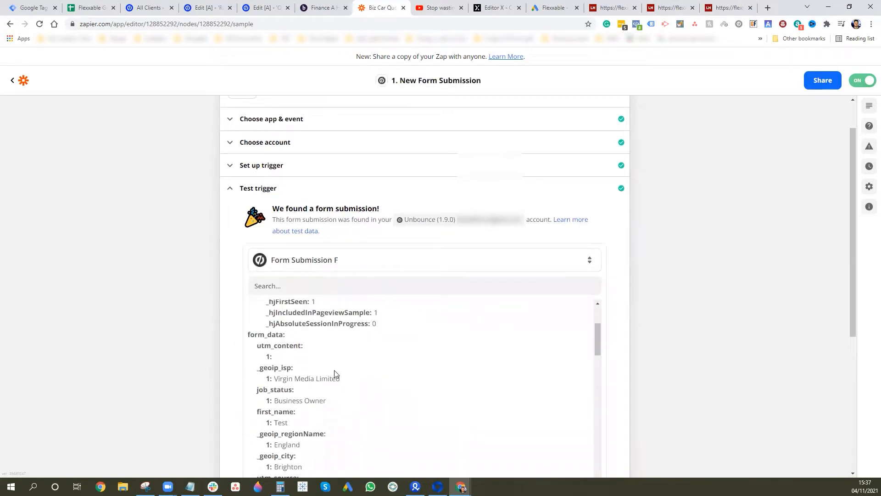
scroll(334, 373, down, 2)
scroll(318, 344, down, 4)
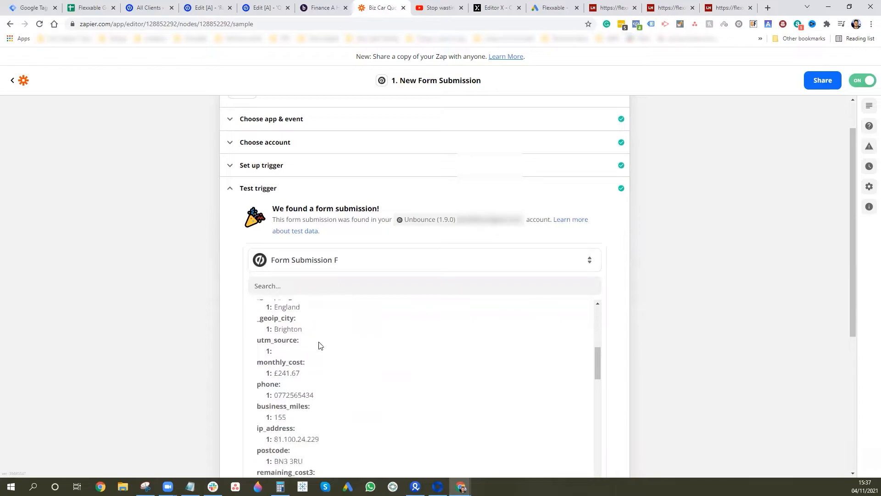
scroll(319, 350, down, 5)
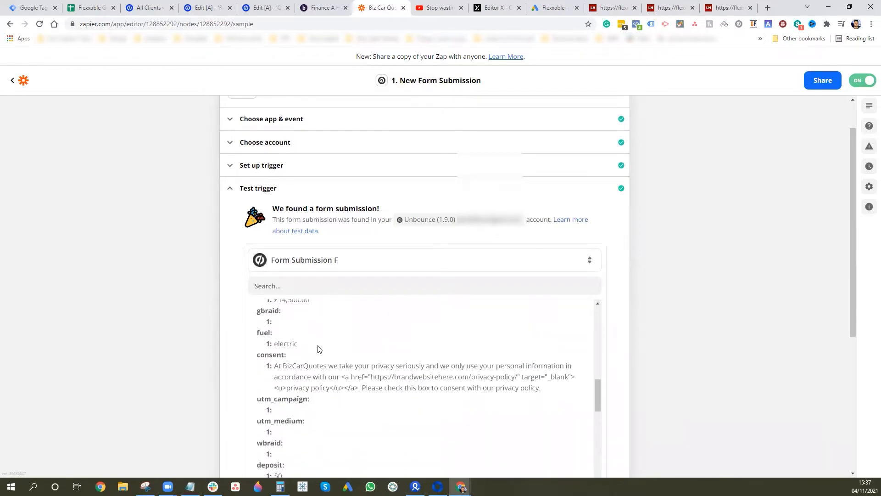
scroll(318, 350, down, 1)
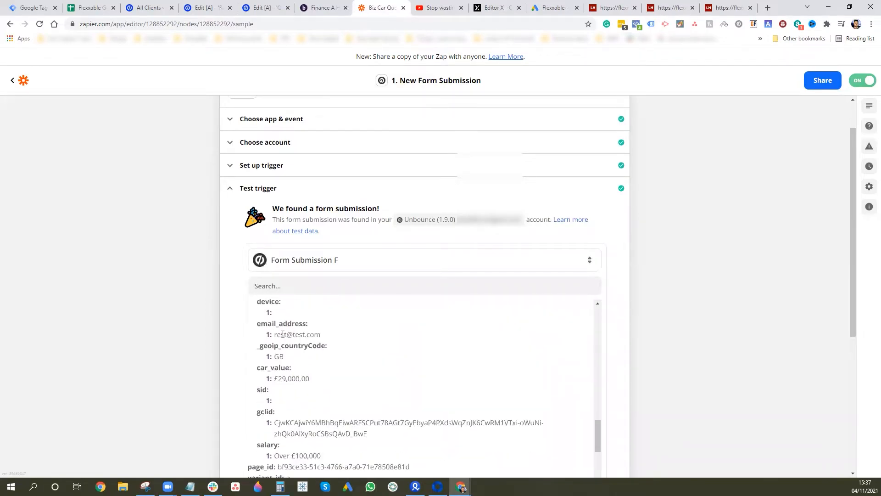
scroll(654, 321, down, 1)
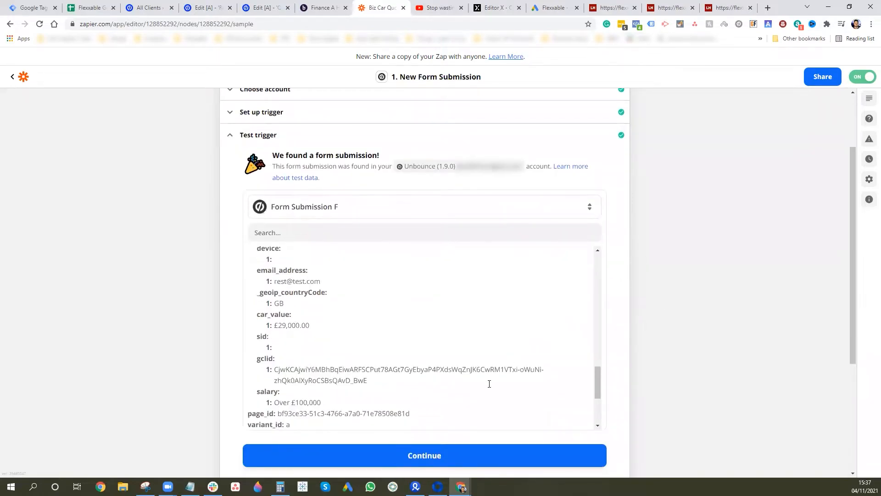
click(442, 459)
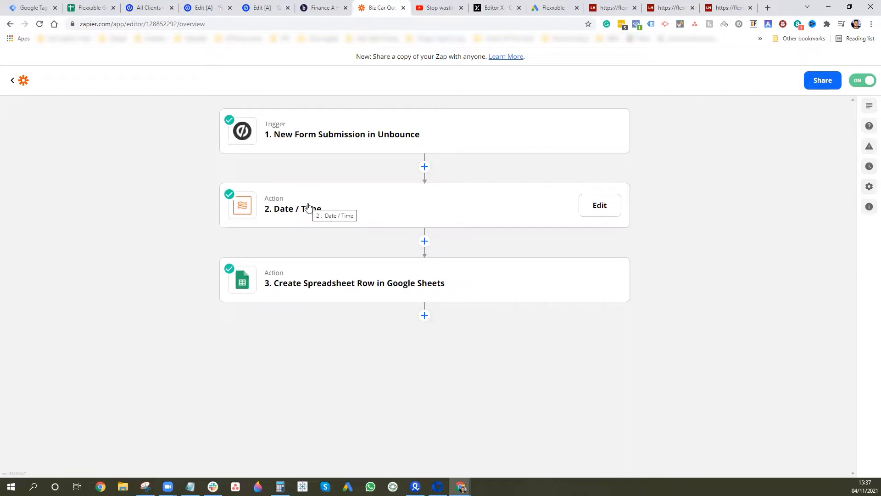
- Open the Formatter step and keep Date / Time as its action event
click(298, 200)
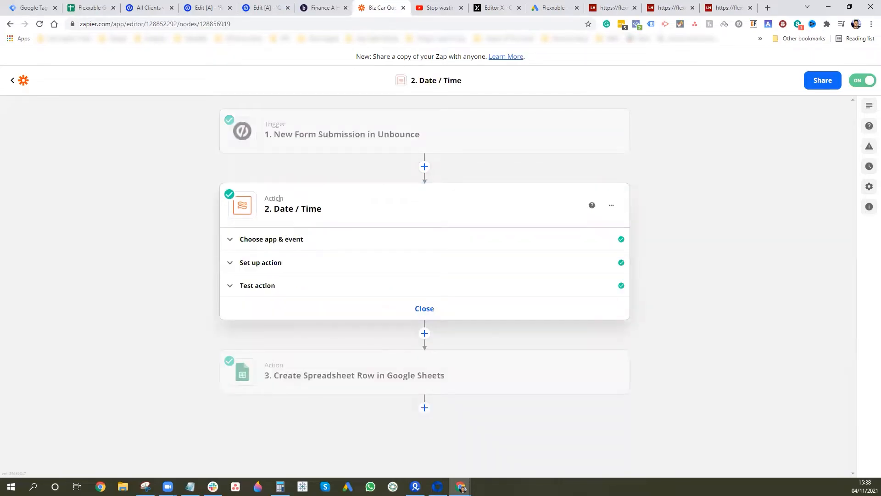
click(425, 167)
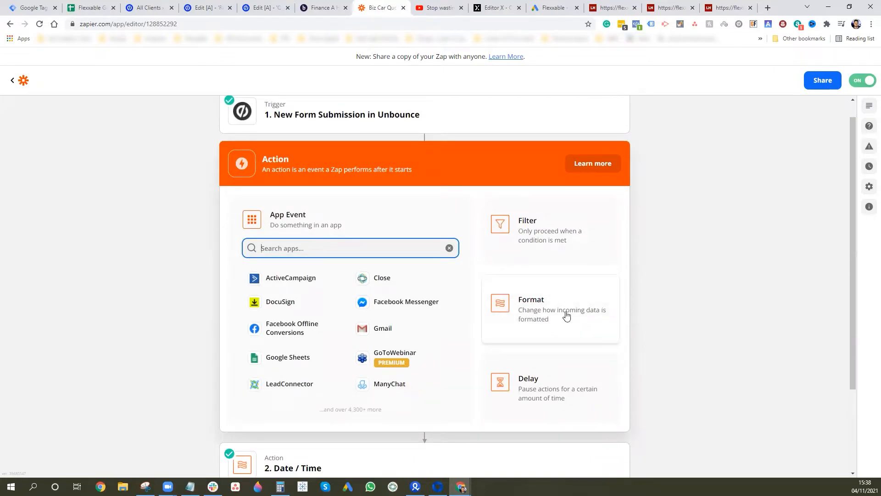
click(704, 352)
click(309, 216)
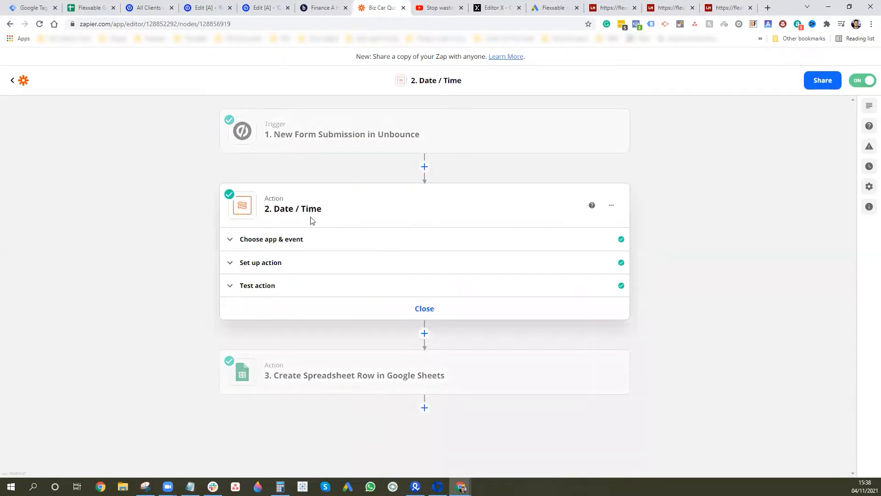
click(286, 240)
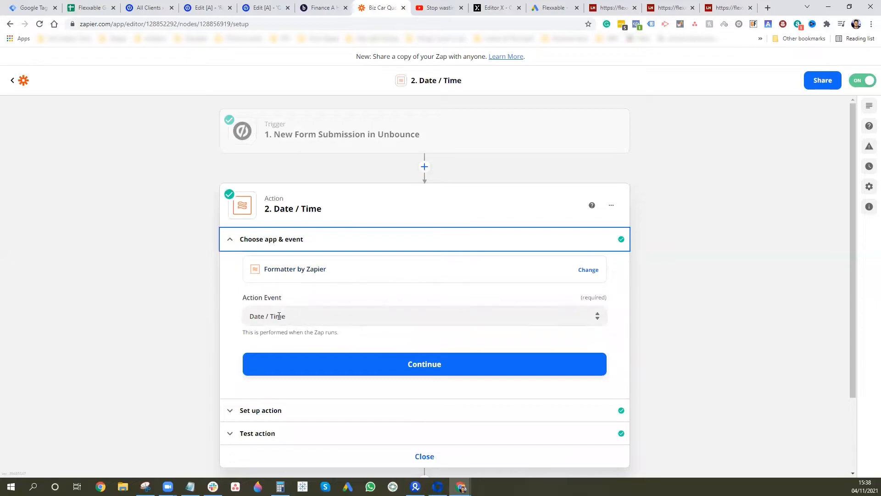
click(303, 319)
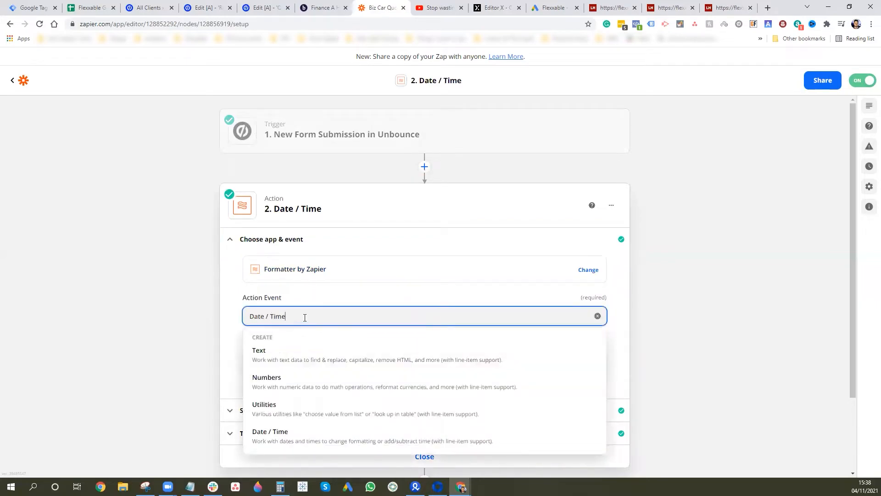
click(744, 273)
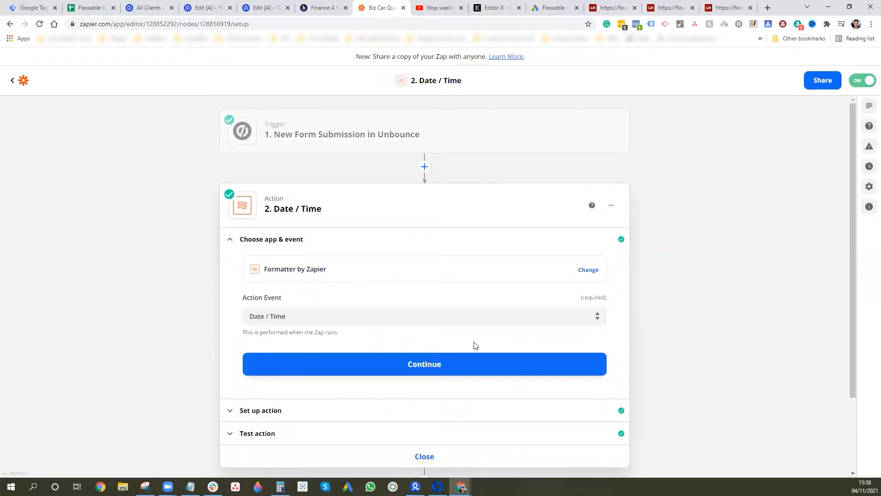
click(319, 412)
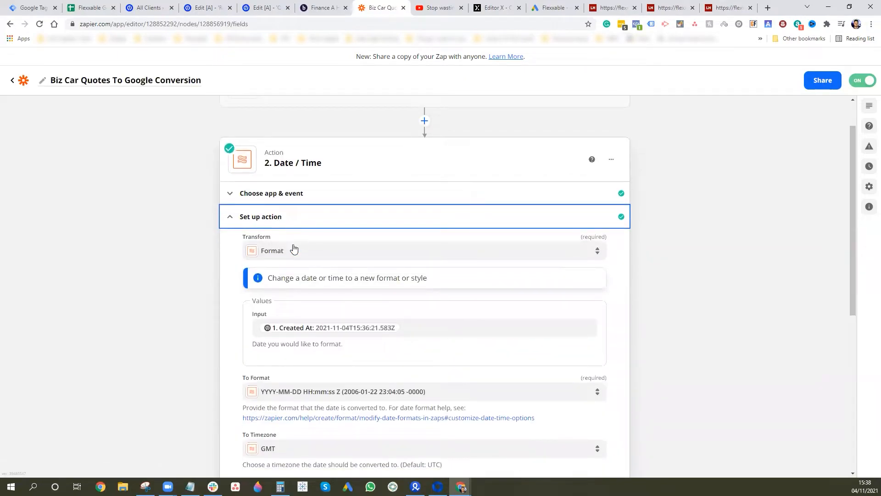
- Keep the Format transform, Created At input and YYYY-MM-DD HH:mm:ss Z output format
click(288, 251)
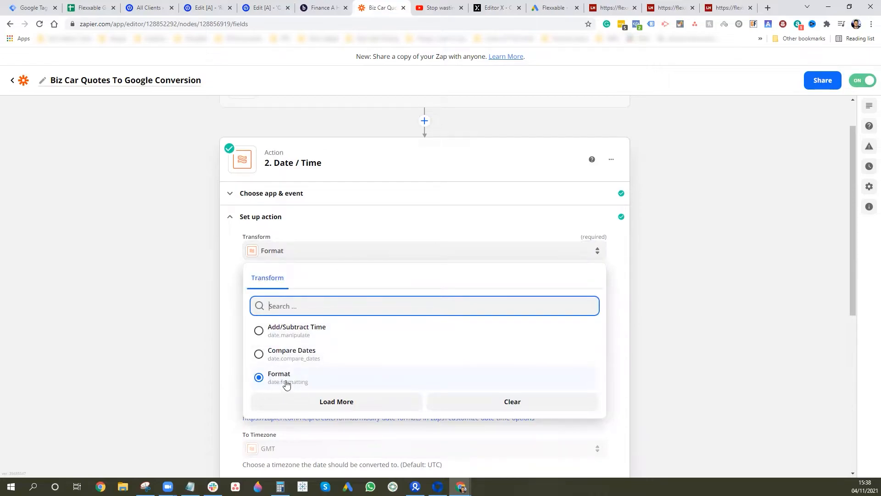
click(727, 322)
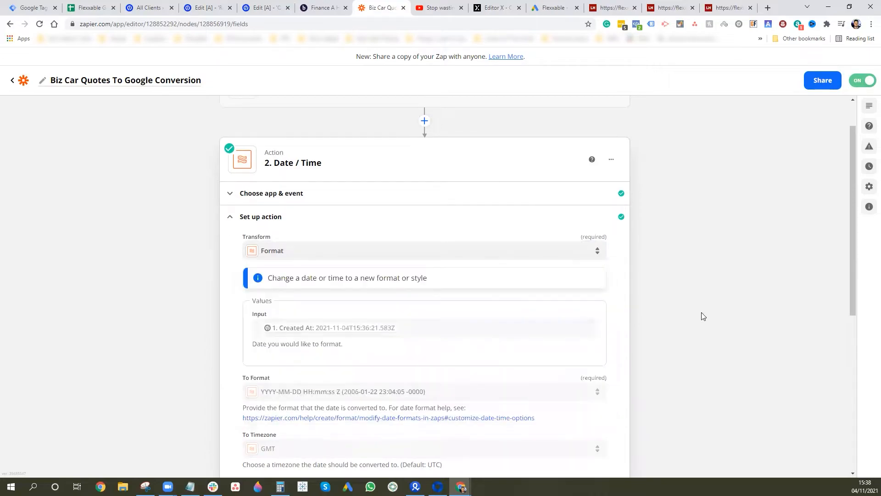
click(404, 325)
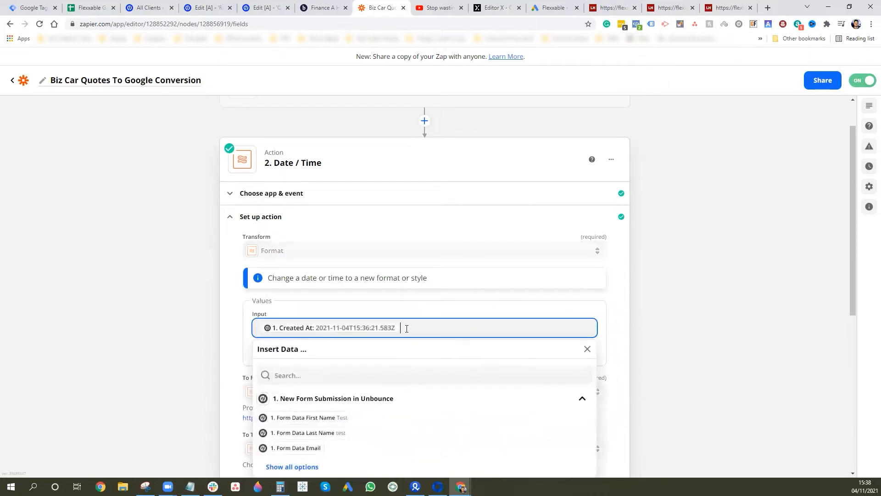
click(290, 467)
scroll(606, 357, down, 3)
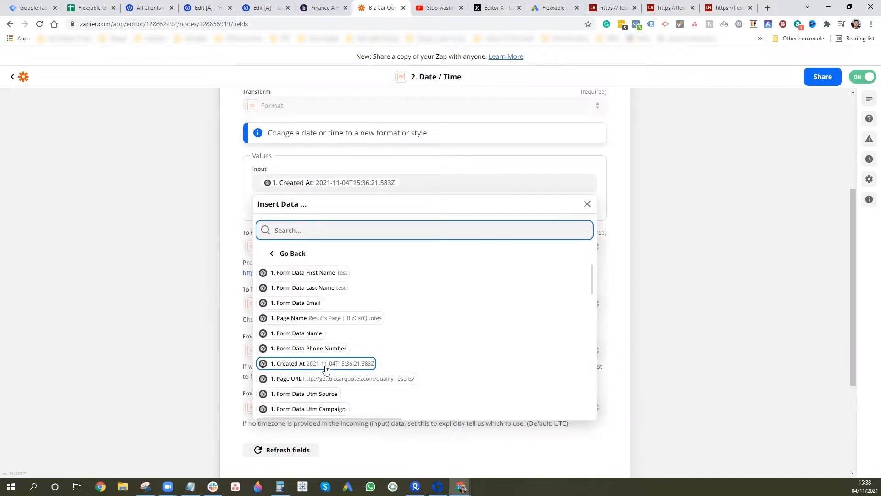
click(639, 267)
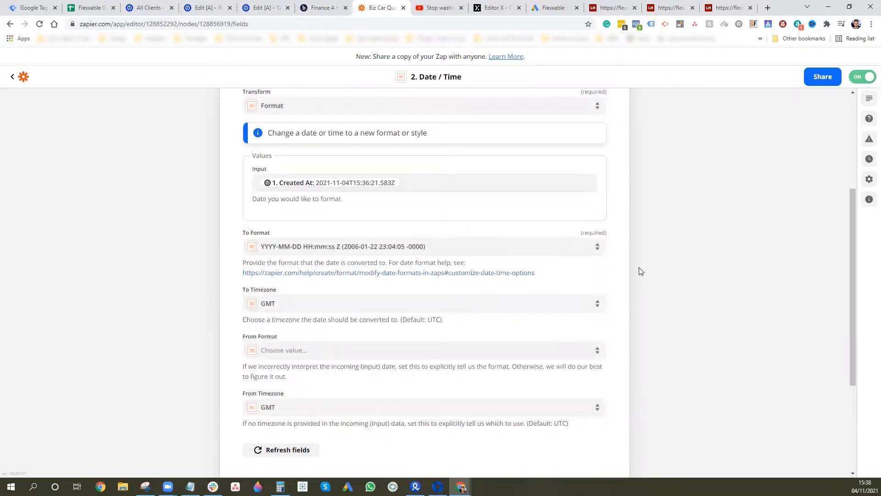
click(457, 247)
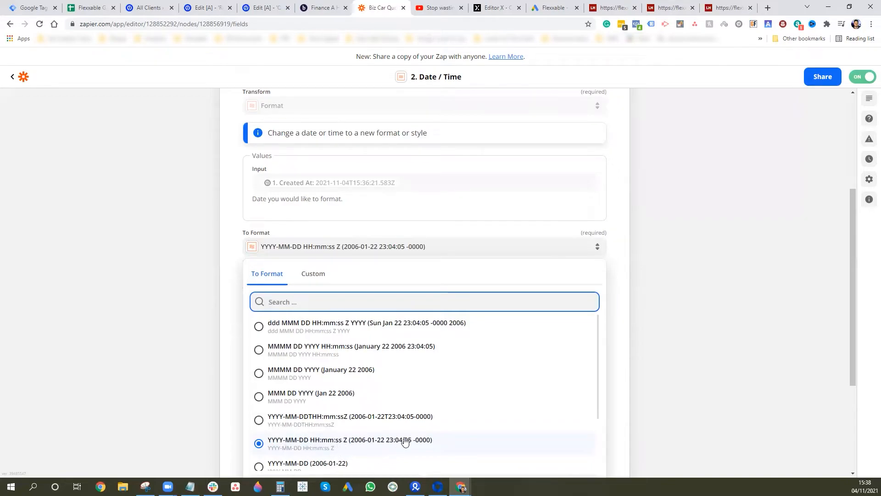
click(710, 323)
scroll(317, 370, down, 3)
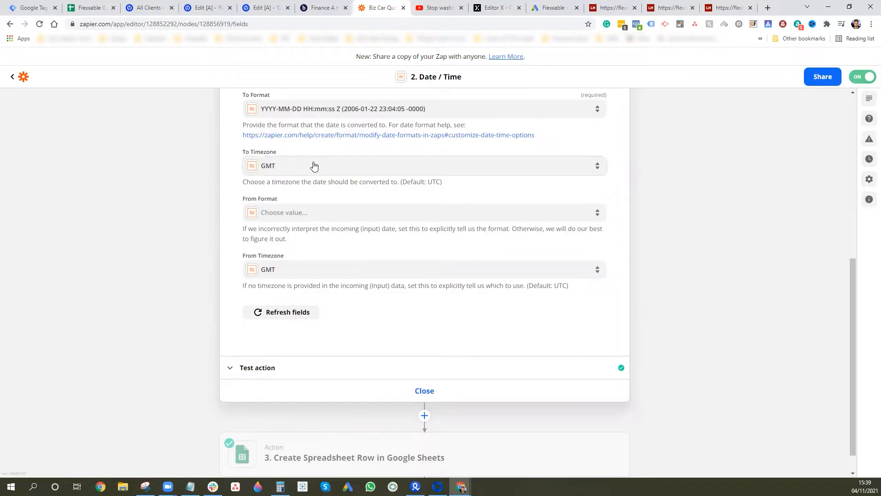
click(292, 371)
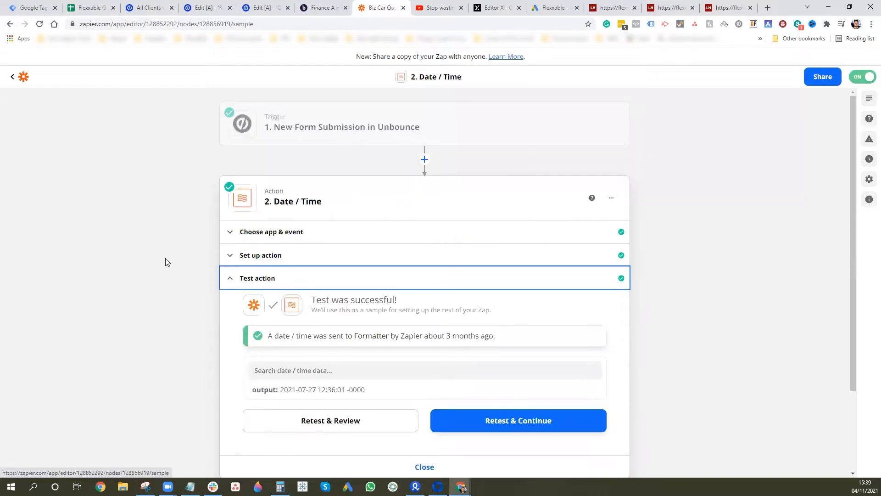
scroll(158, 305, down, 2)
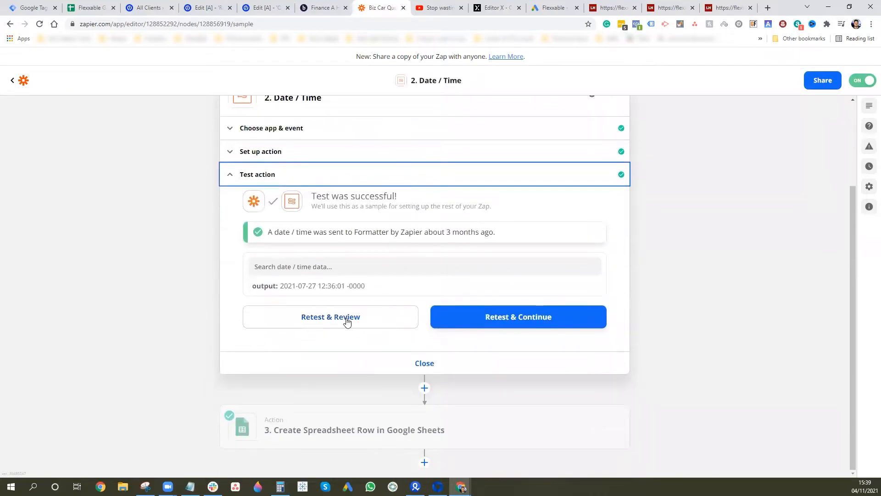
click(346, 321)
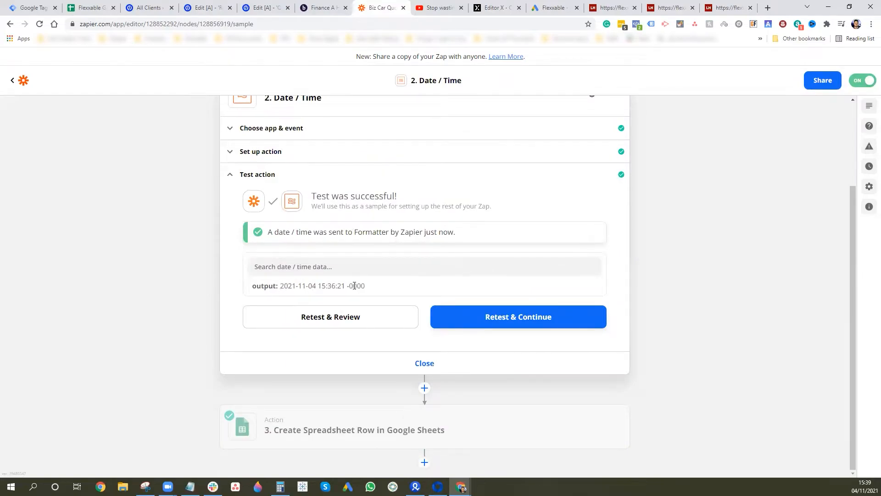
click(420, 363)
click(326, 277)
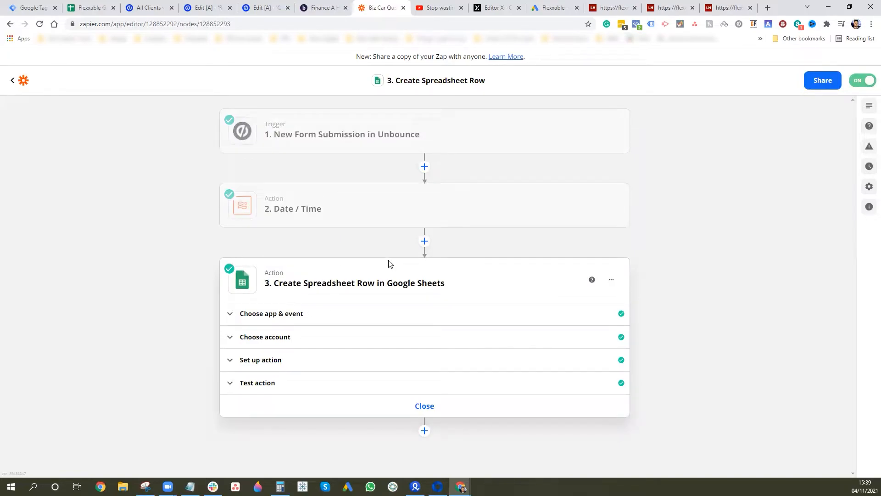
- Review the row step's app and account, and set its Drive to My Google Drive
click(285, 313)
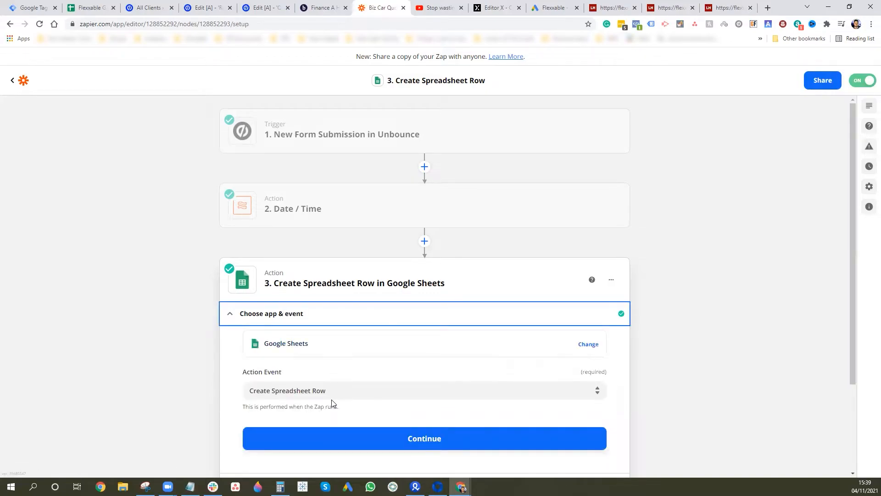
scroll(325, 378, down, 2)
click(276, 402)
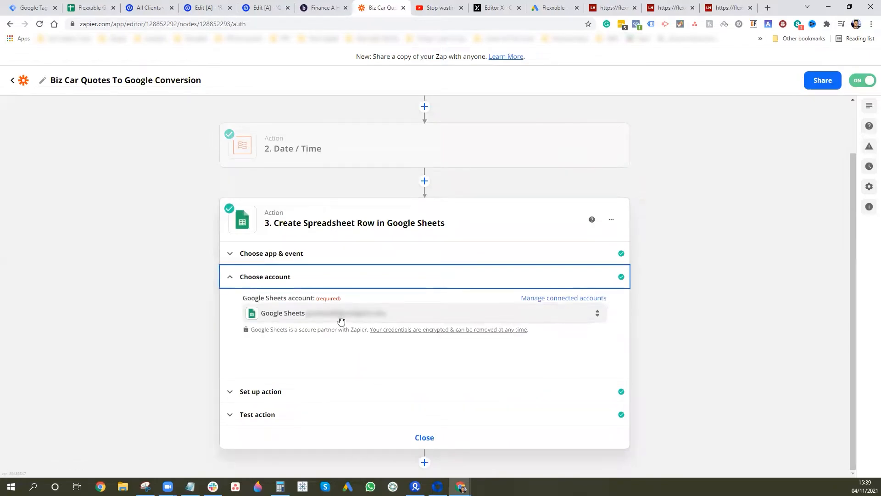
click(301, 396)
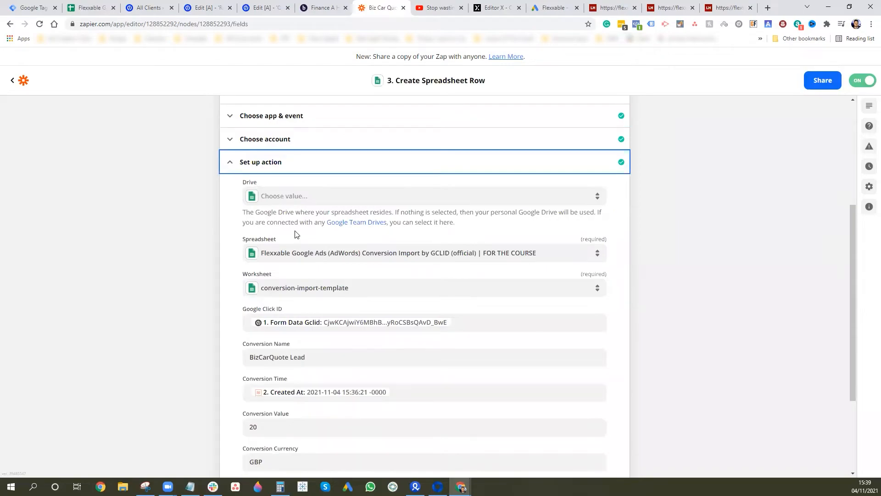
click(317, 201)
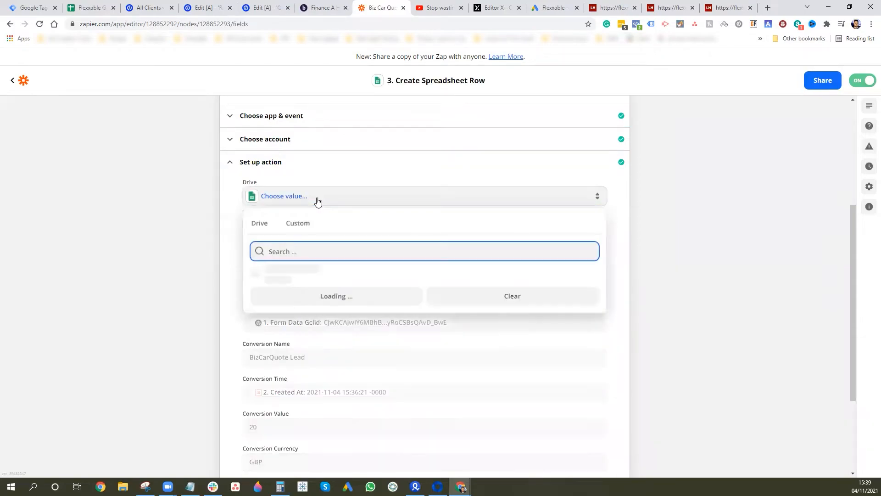
click(305, 271)
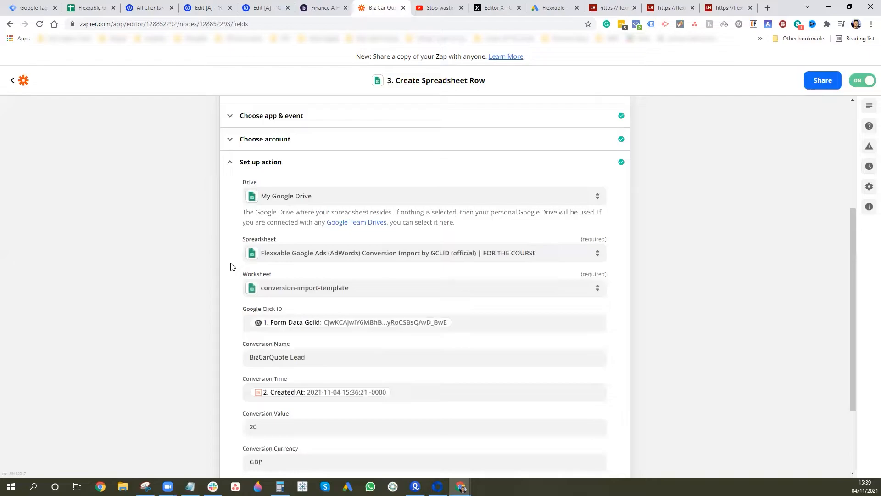
click(92, 10)
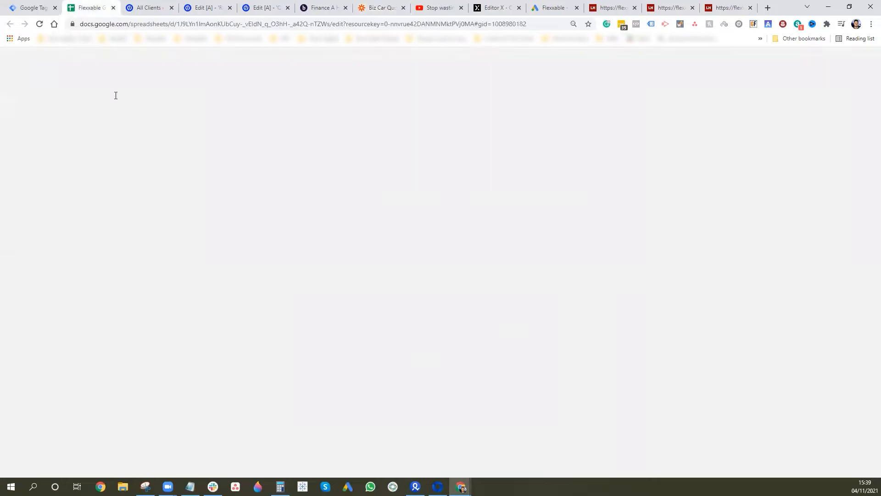
- Look over both BizCarQuote Lead rows in conversion-import-template, ending back on the Zapier row setup
click(36, 68)
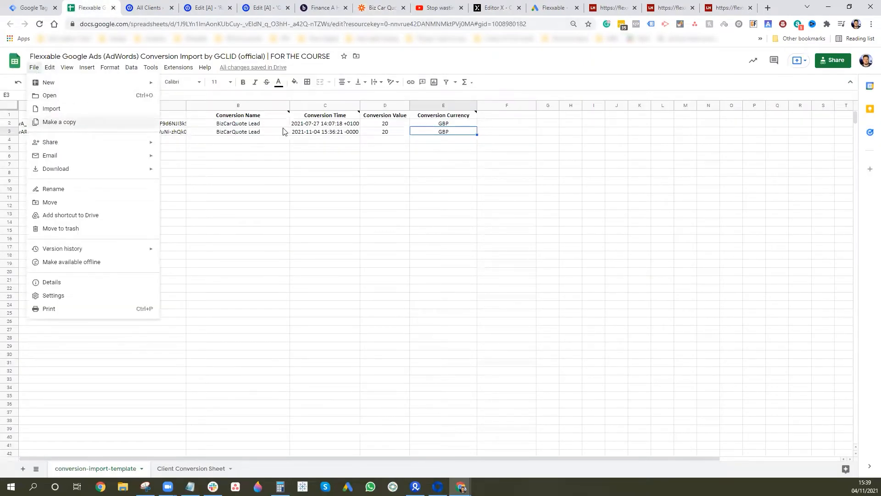
click(371, 224)
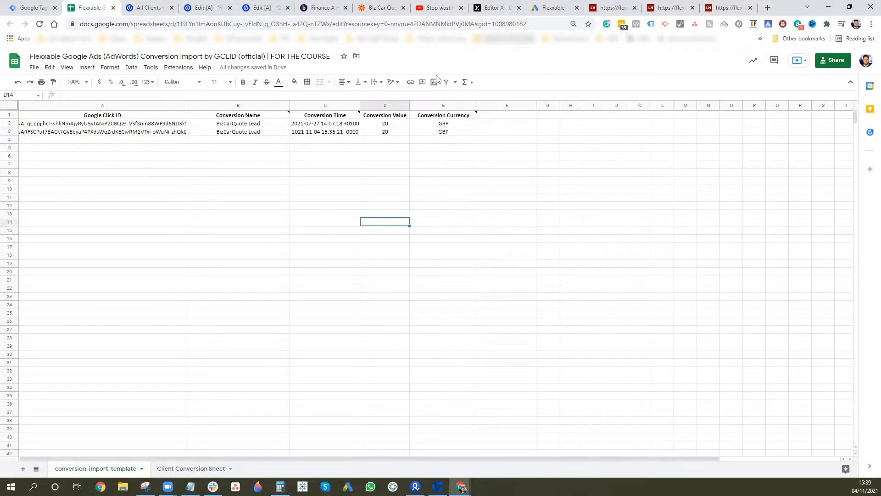
click(379, 7)
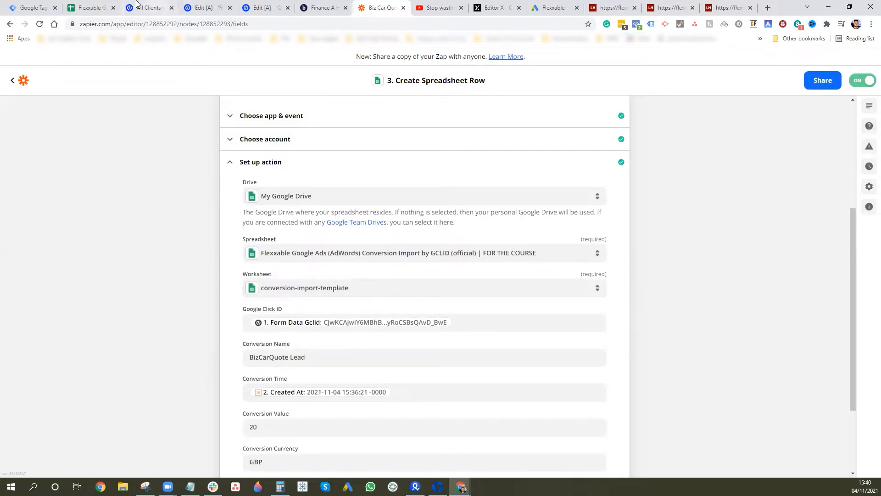
click(94, 8)
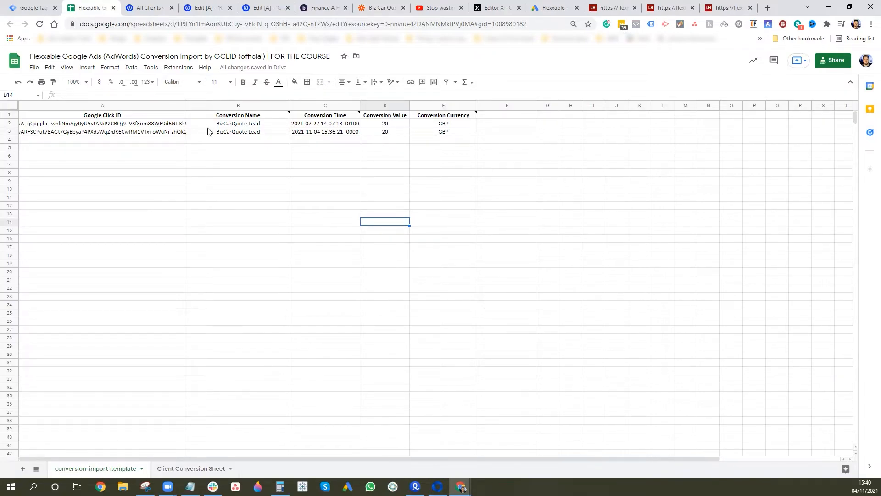
click(380, 7)
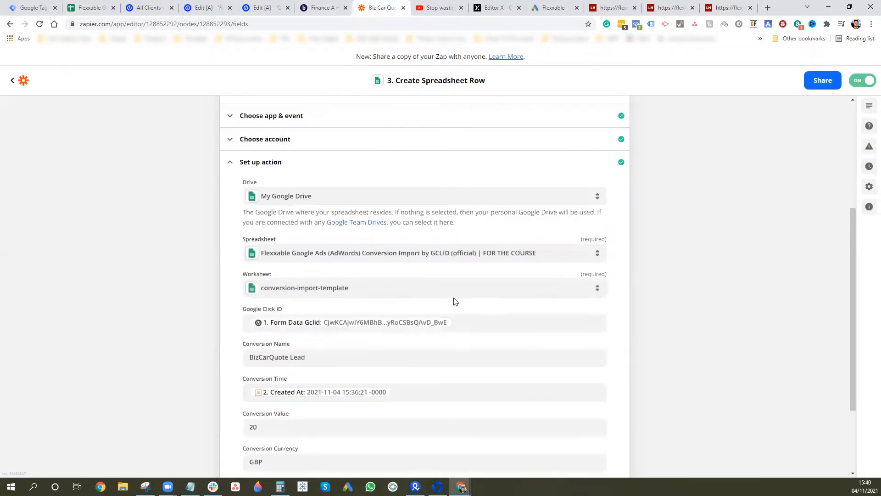
- Append the Form Data Gbraid value after Gclid in the Google Click ID field
click(497, 317)
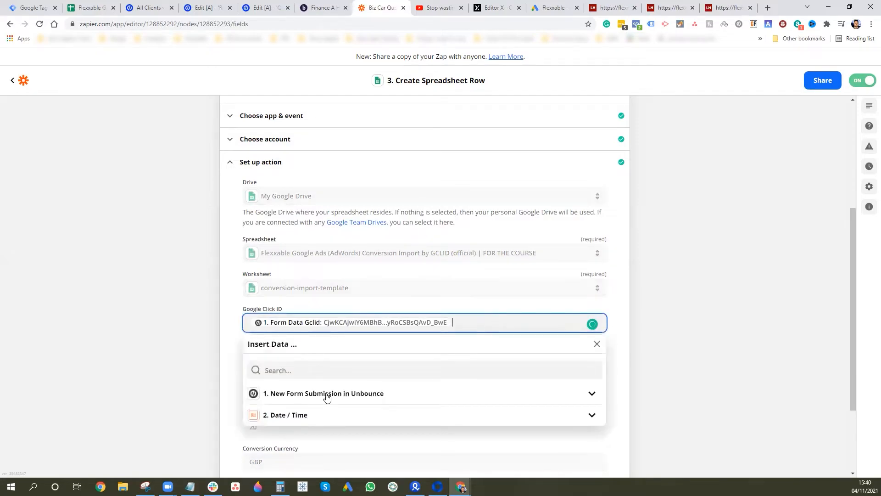
click(326, 398)
scroll(409, 384, down, 2)
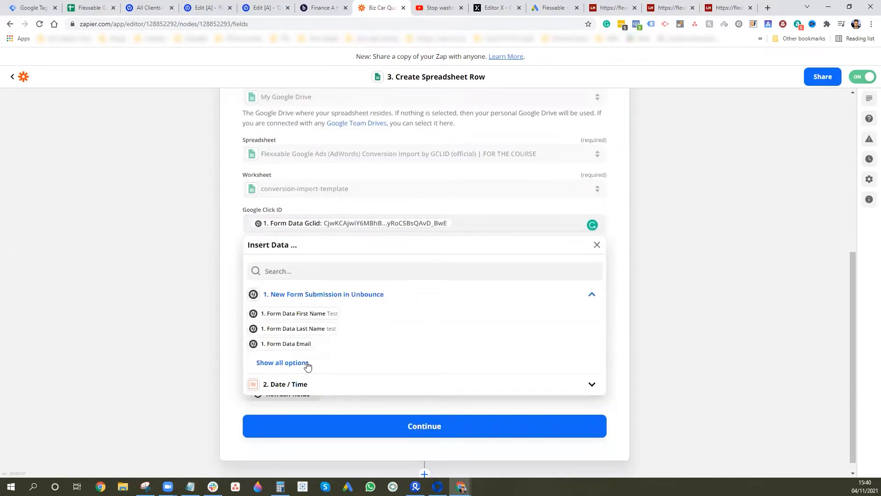
click(303, 363)
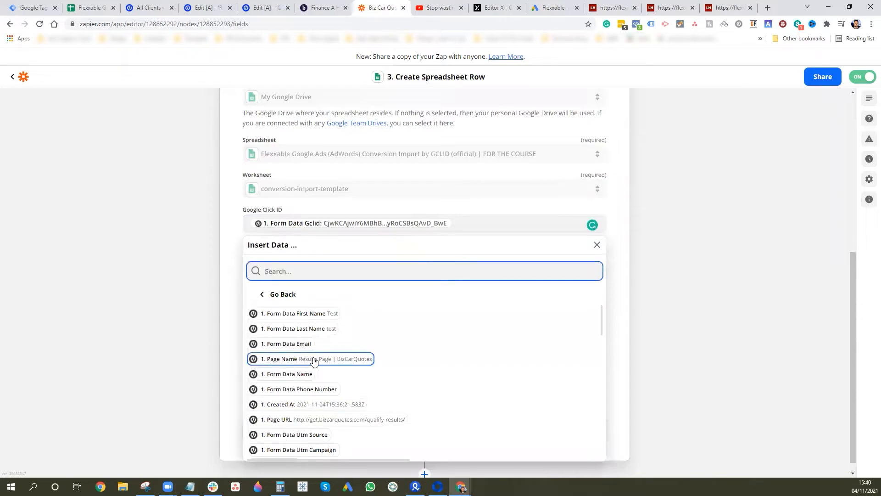
scroll(311, 363, down, 1)
scroll(312, 364, down, 3)
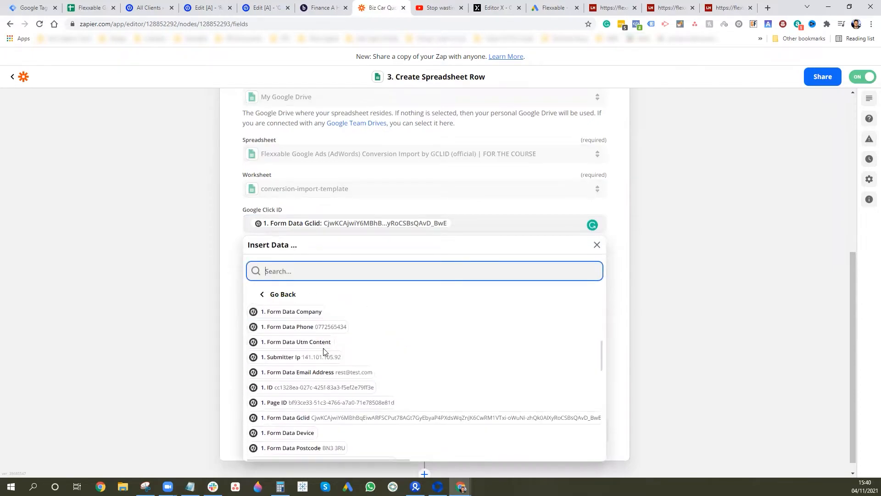
scroll(295, 402, down, 4)
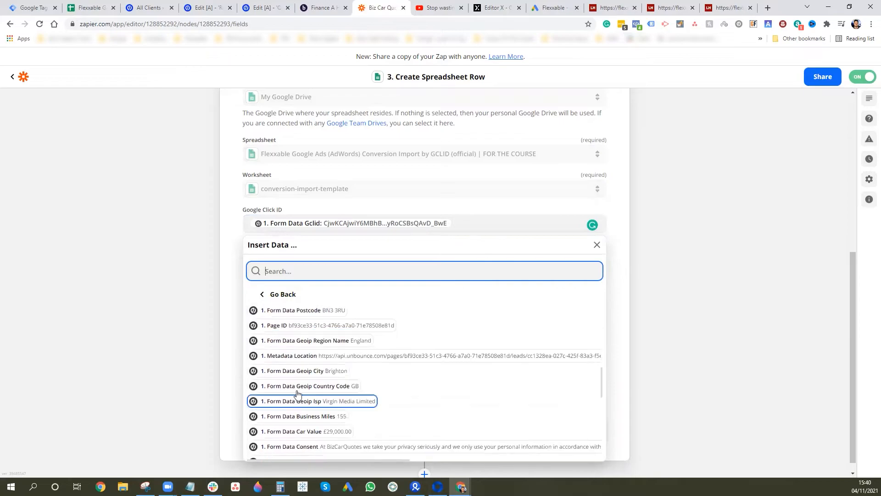
scroll(296, 389, down, 10)
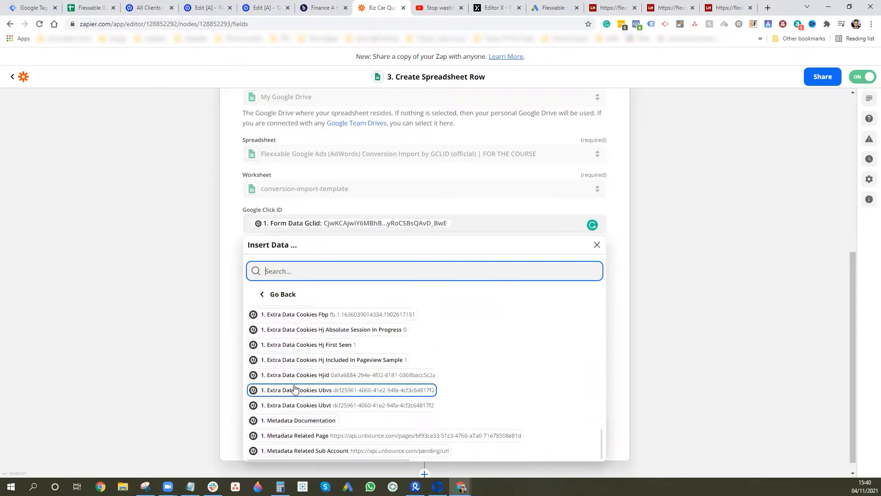
scroll(294, 383, up, 10)
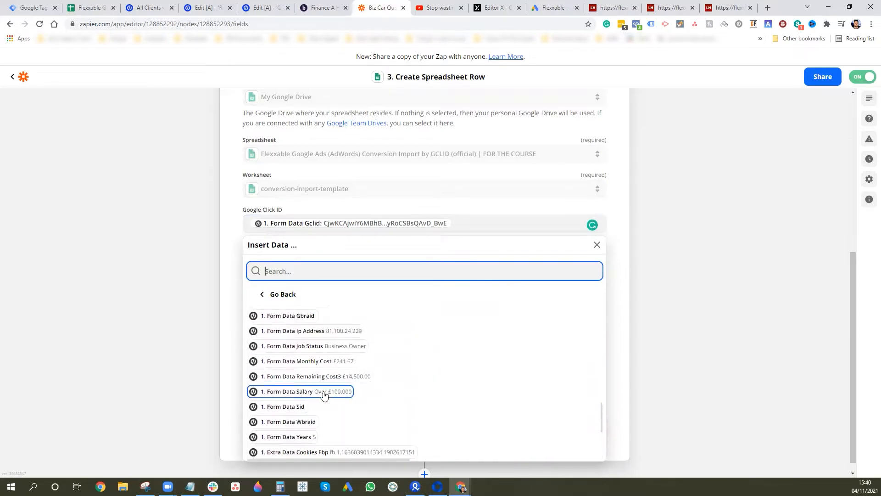
scroll(324, 395, up, 1)
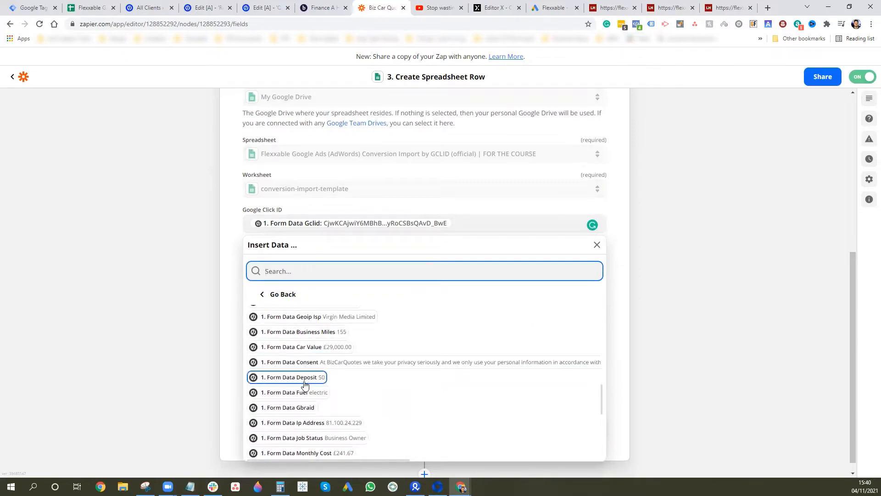
scroll(307, 395, up, 1)
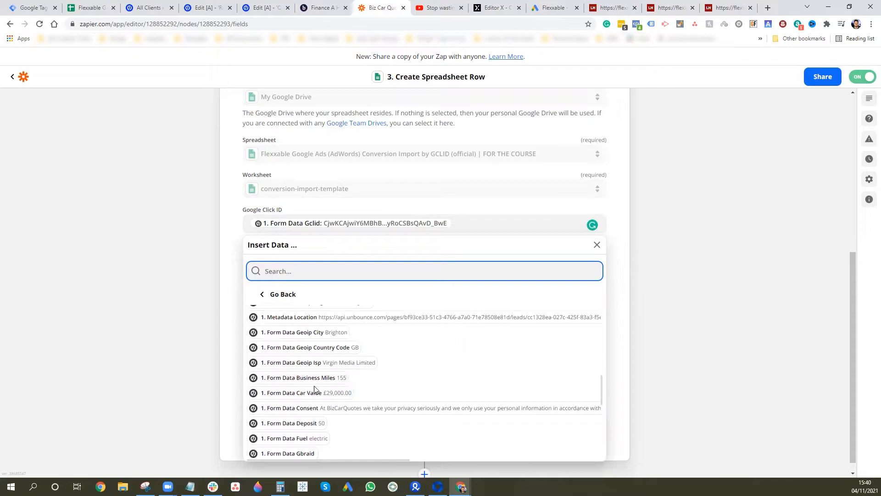
click(304, 453)
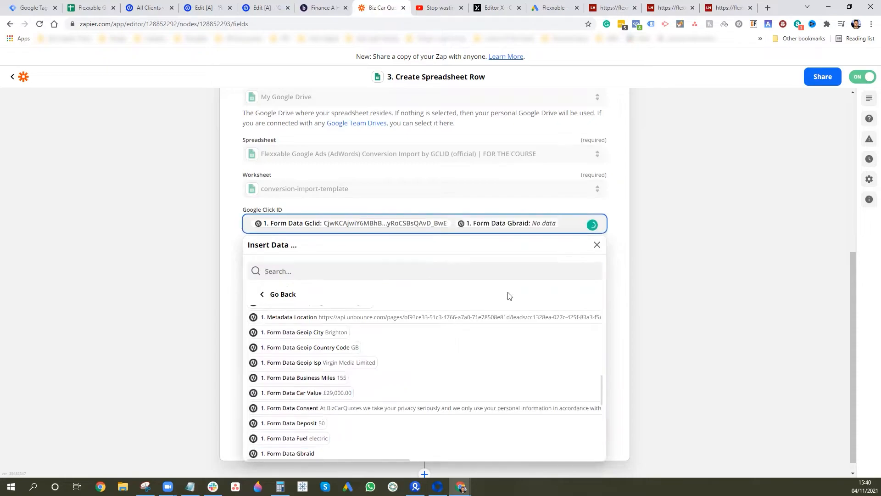
- Append the Form Data Wbraid value to Google Click ID as well and close the data list
scroll(316, 436, up, 1)
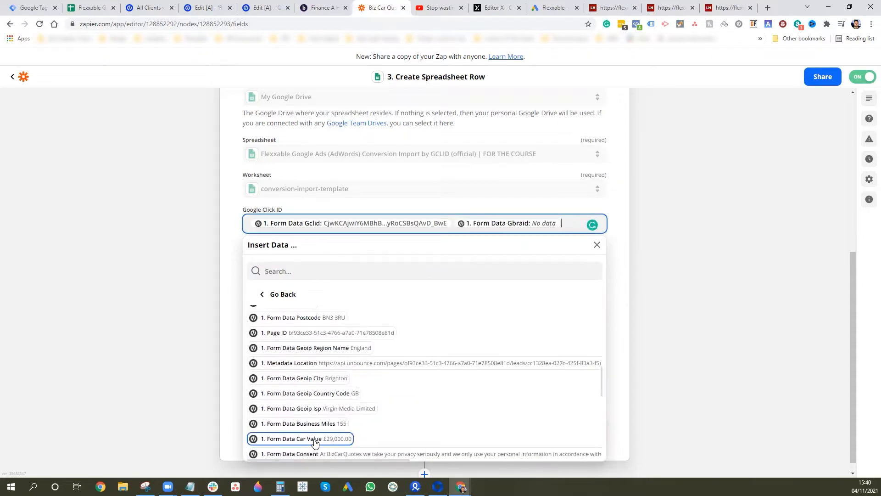
scroll(323, 404, up, 1)
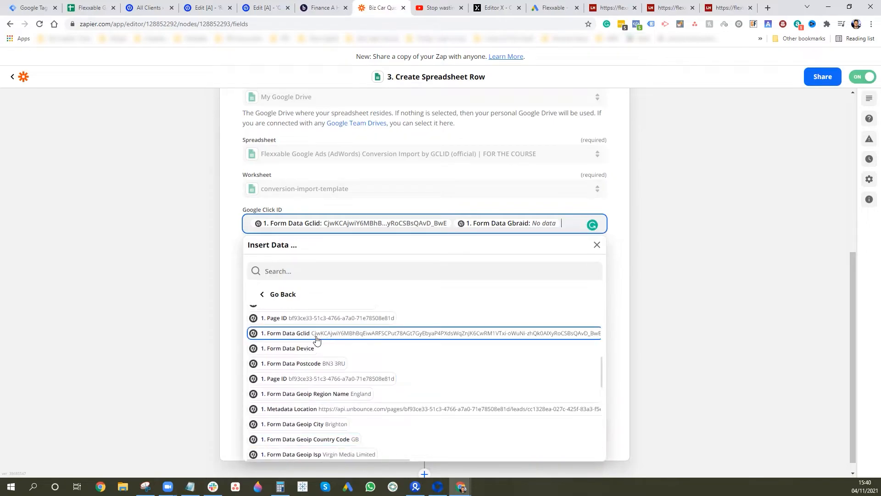
scroll(317, 342, up, 1)
scroll(322, 368, up, 2)
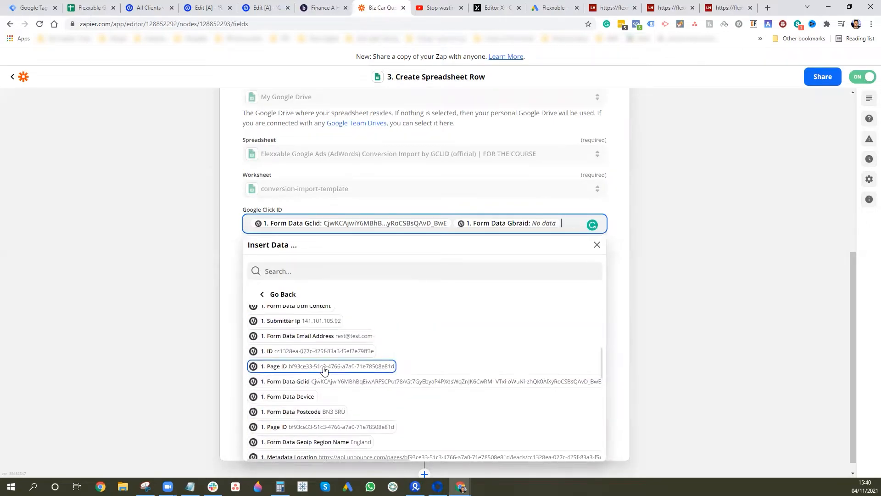
scroll(328, 376, down, 4)
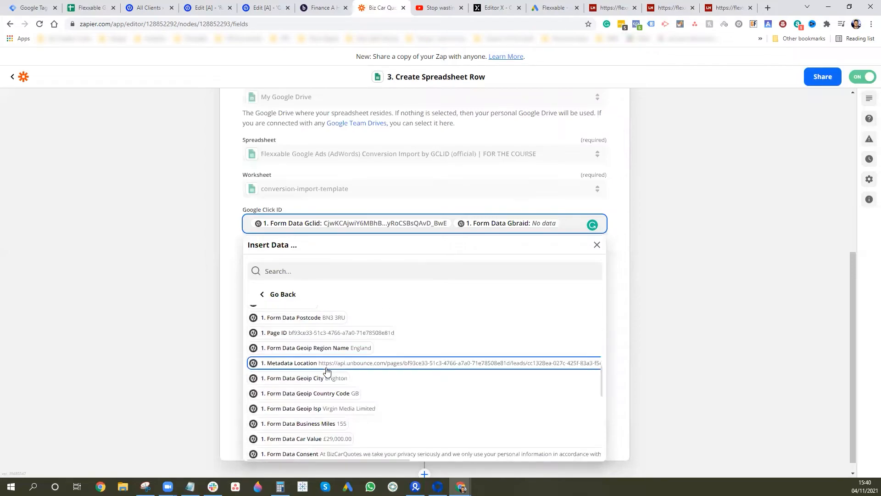
scroll(335, 395, down, 3)
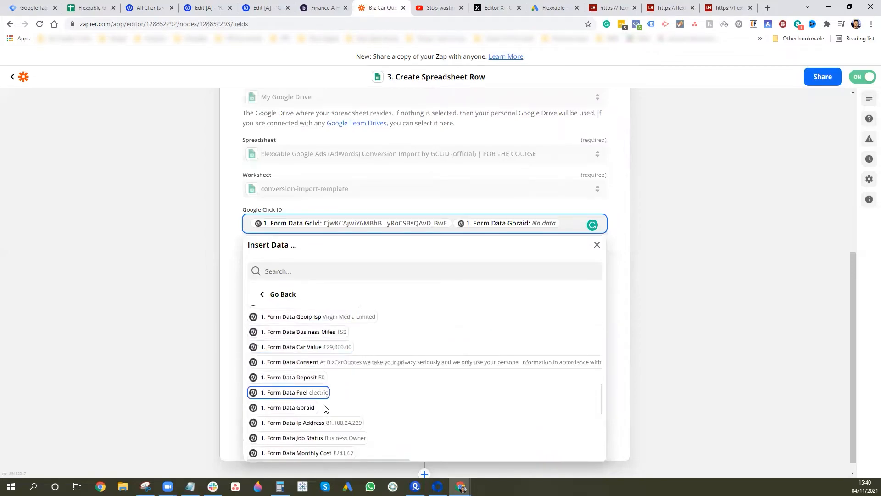
scroll(327, 410, down, 2)
click(312, 422)
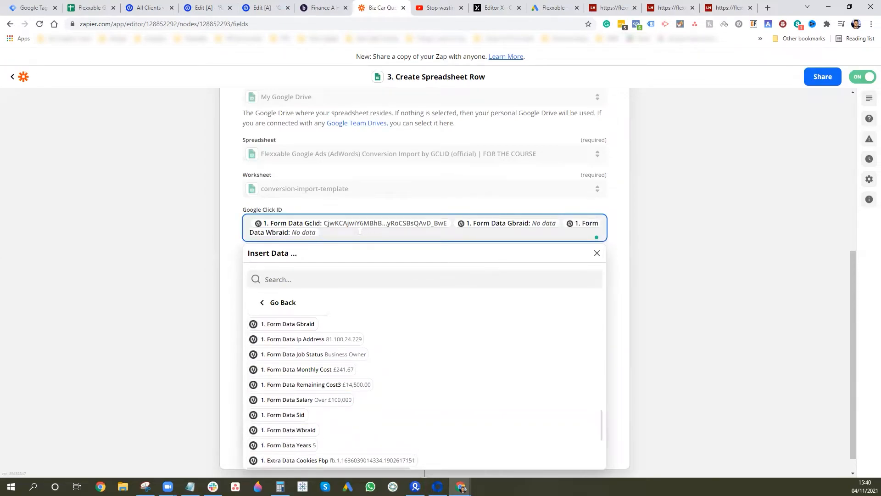
click(701, 219)
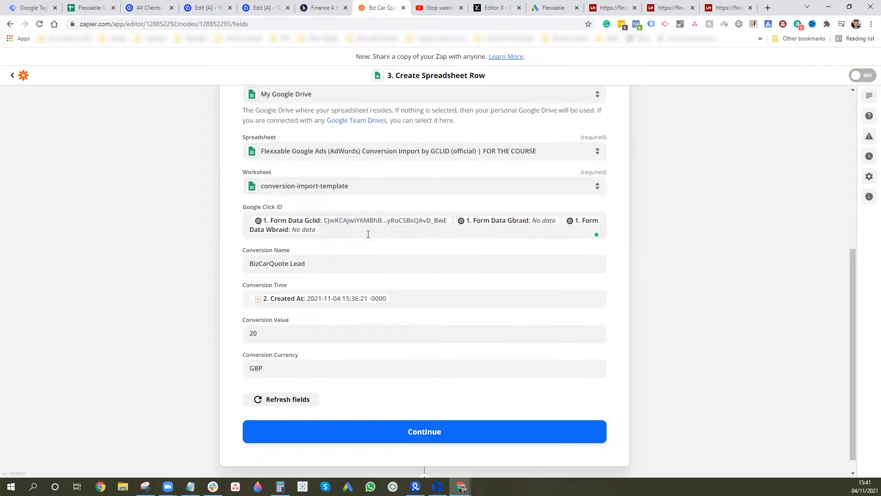
- Leave Google Click ID mapped to Gclid, Gbraid and Wbraid and bring up the Google Ads conversion page
click(329, 235)
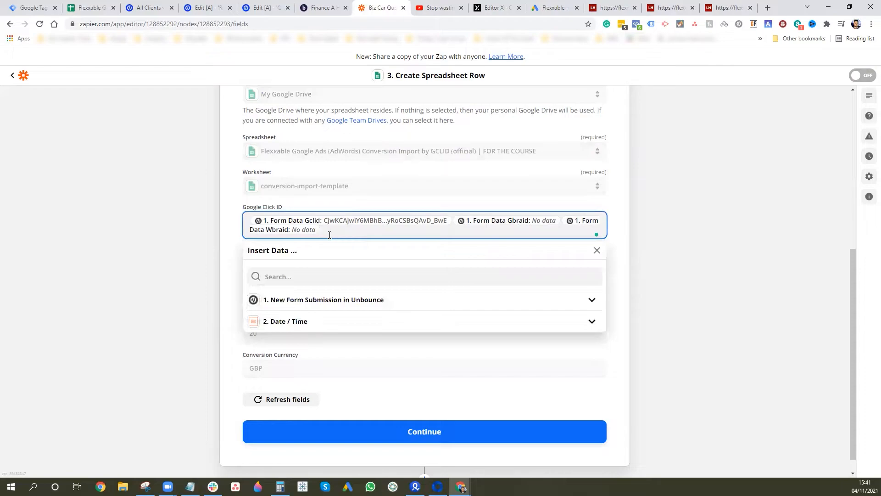
click(670, 224)
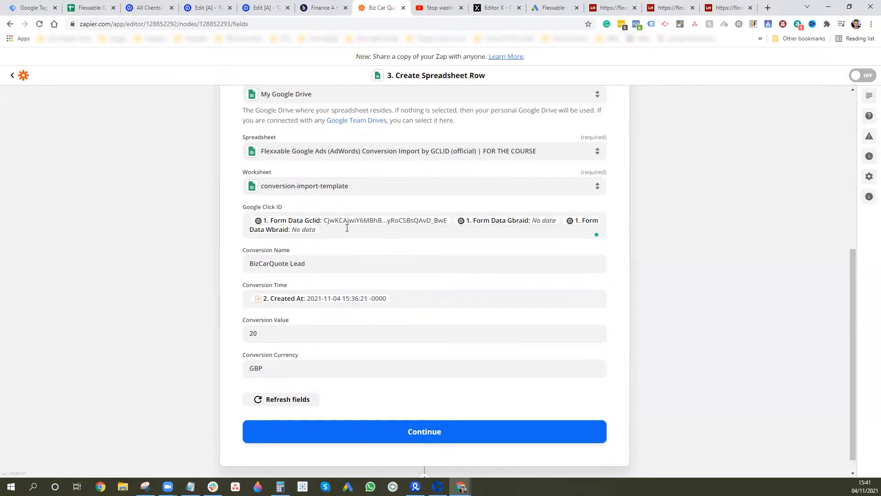
click(555, 8)
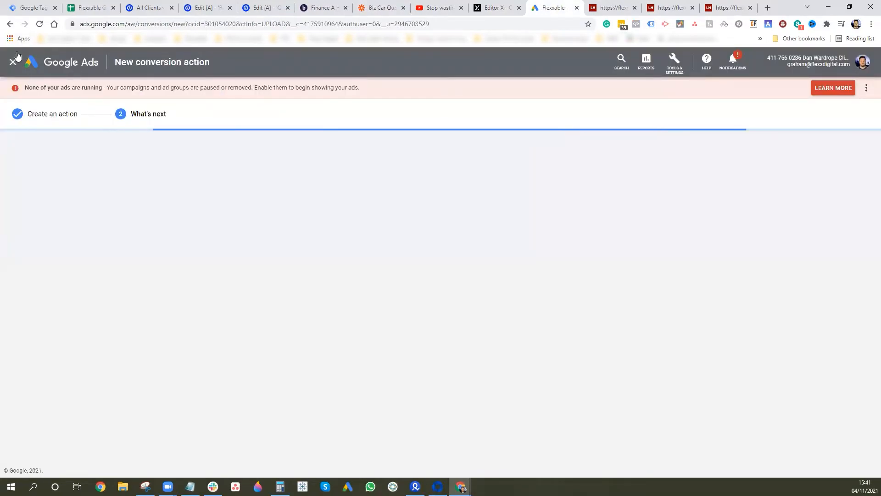
- Go back twice to the Conversions summary and select 'BizCarQuote Lead' under Imported leads
click(9, 24)
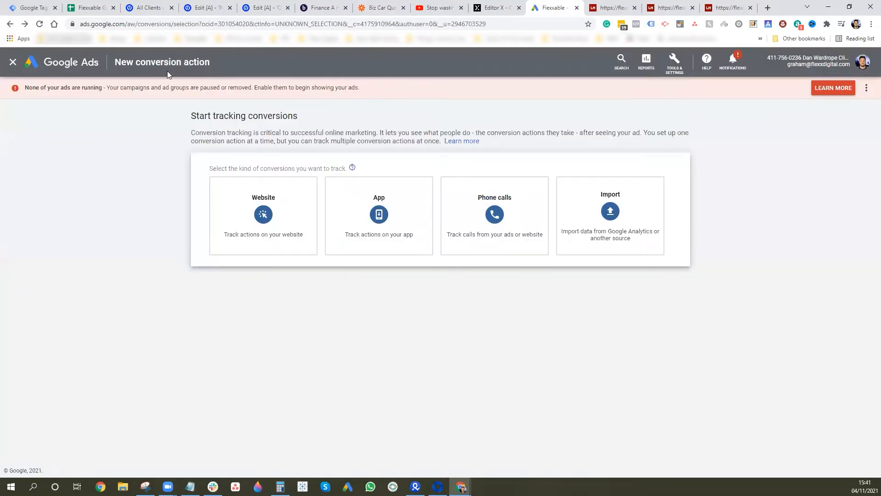
click(10, 24)
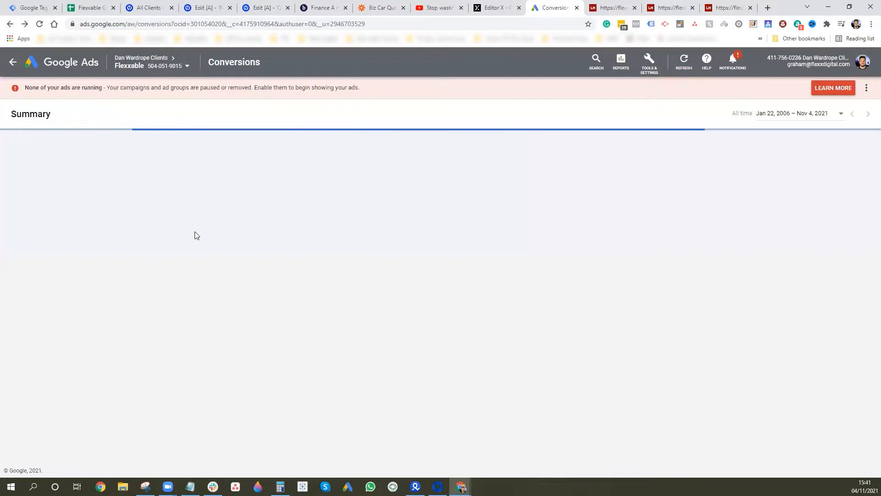
scroll(263, 320, down, 9)
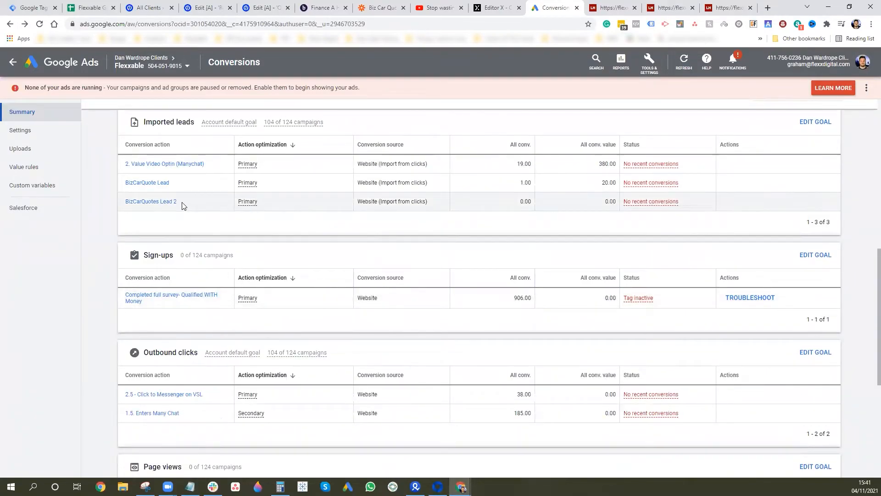
scroll(181, 188, up, 1)
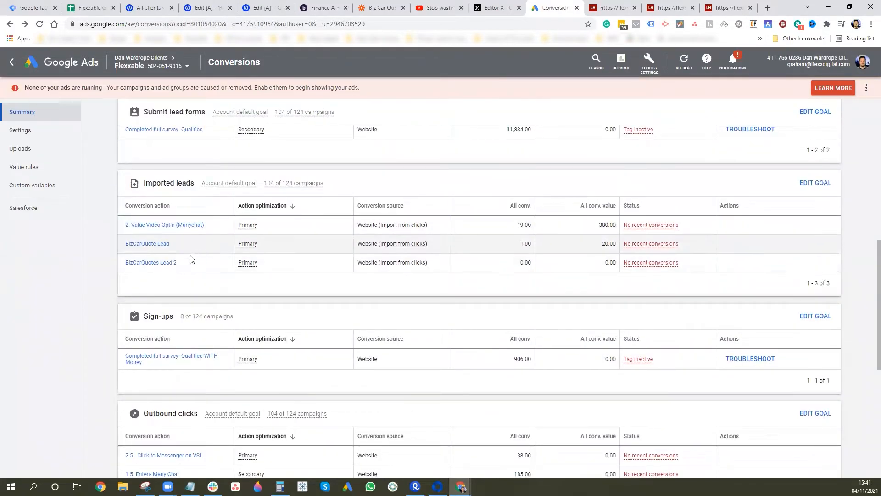
drag(171, 244, 125, 246)
- Review the Zapier Conversion Name, Conversion Time (Date / Time Created At) and Conversion Value mappings
click(379, 7)
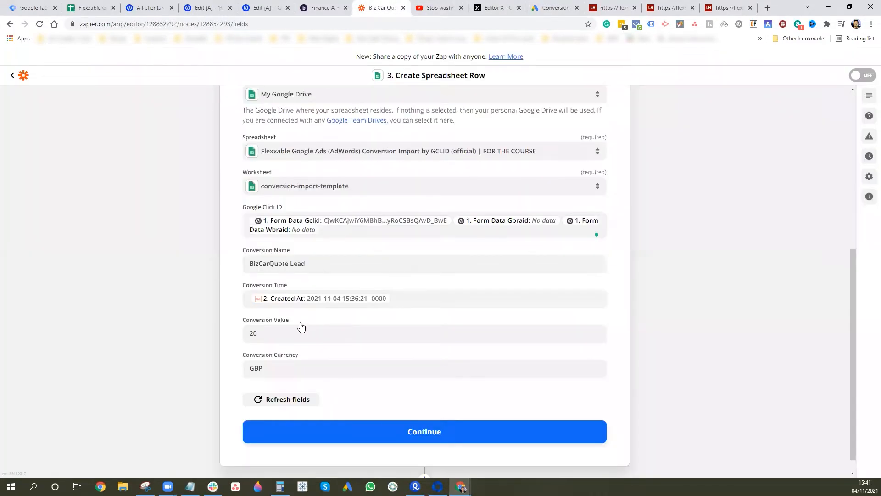
drag(325, 267, 218, 268)
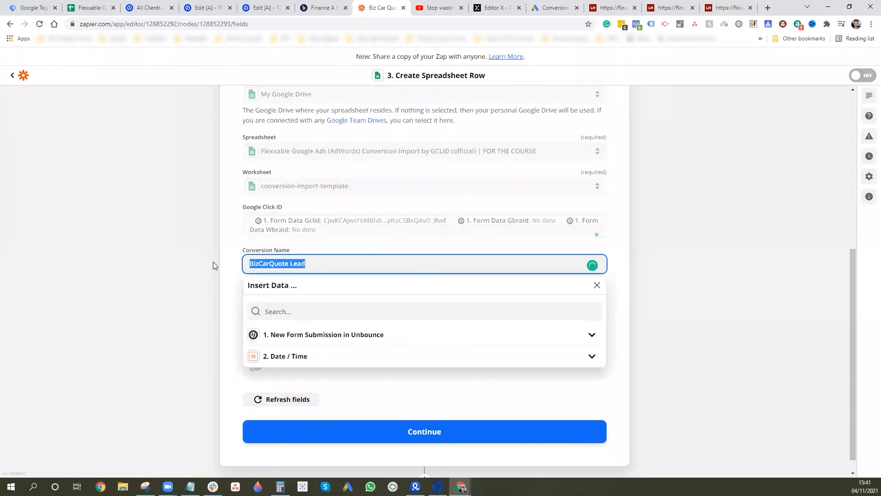
click(323, 268)
click(190, 276)
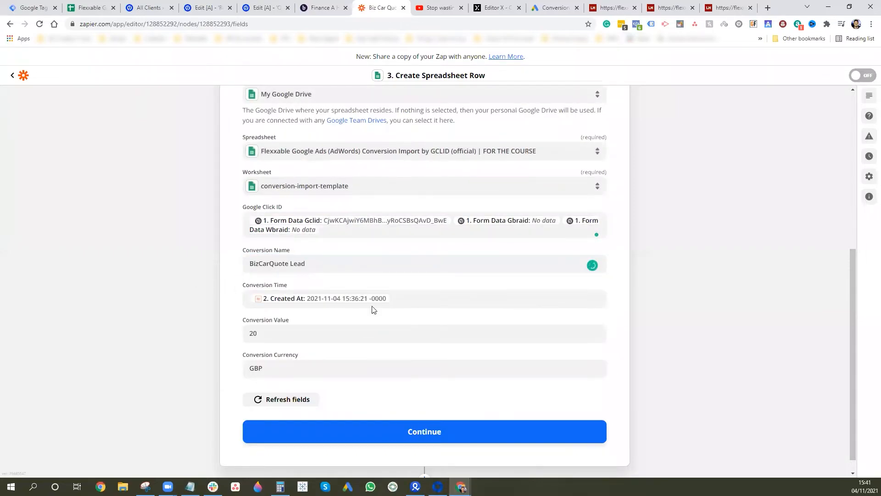
click(398, 302)
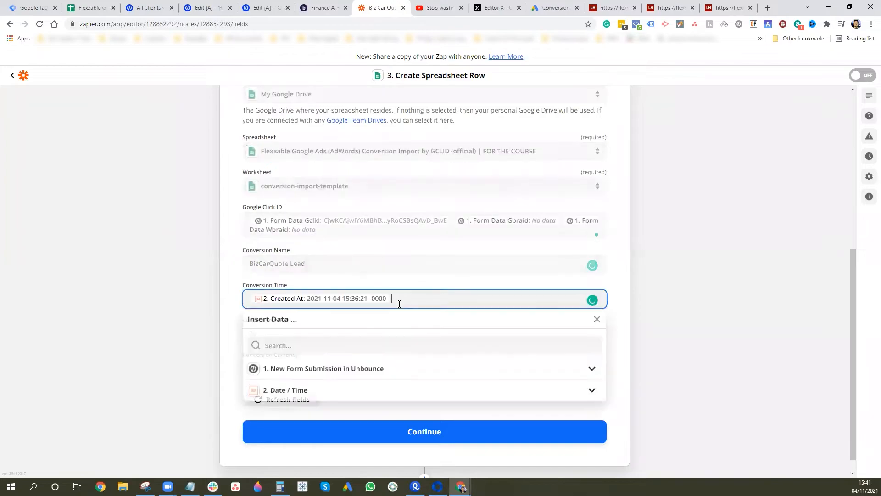
click(290, 391)
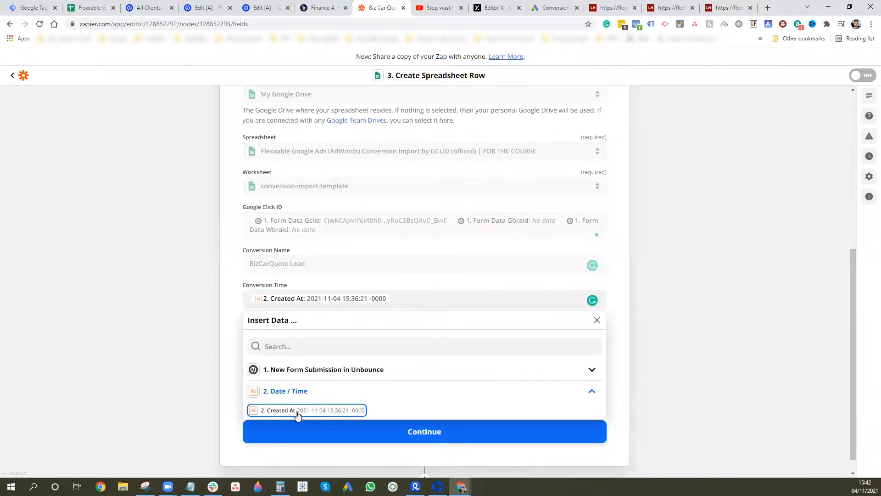
click(173, 315)
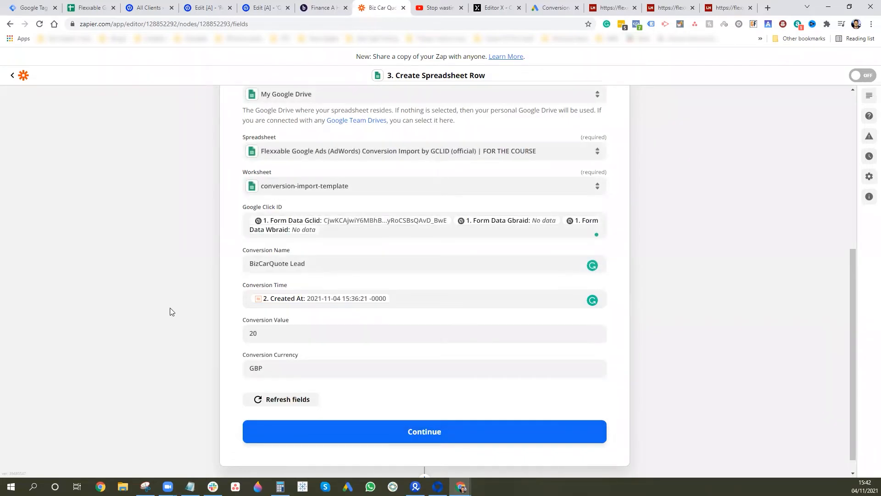
click(265, 338)
click(211, 331)
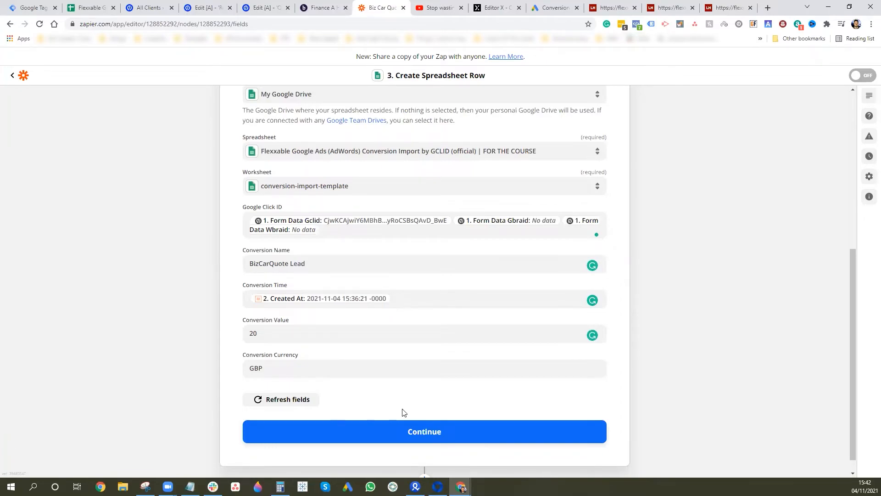
- Continue, retest to send a sample BizCarQuote Lead row to Google Sheets, and turn on the Zap
click(453, 430)
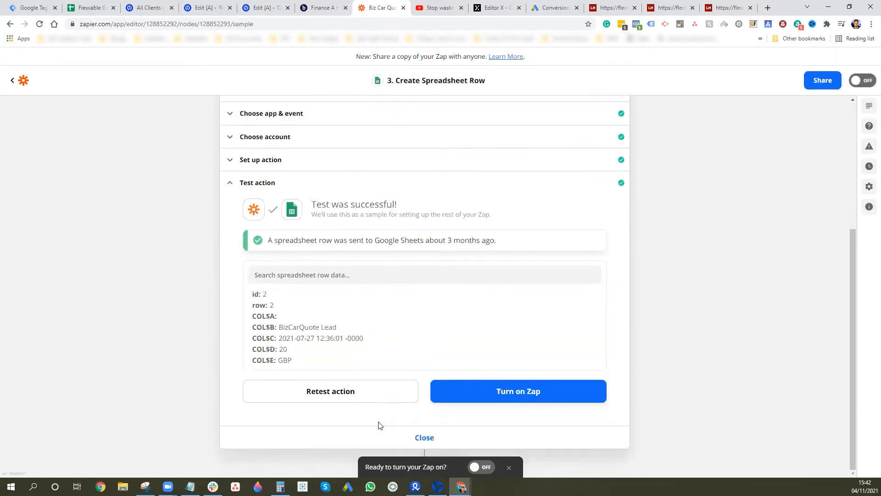
click(359, 397)
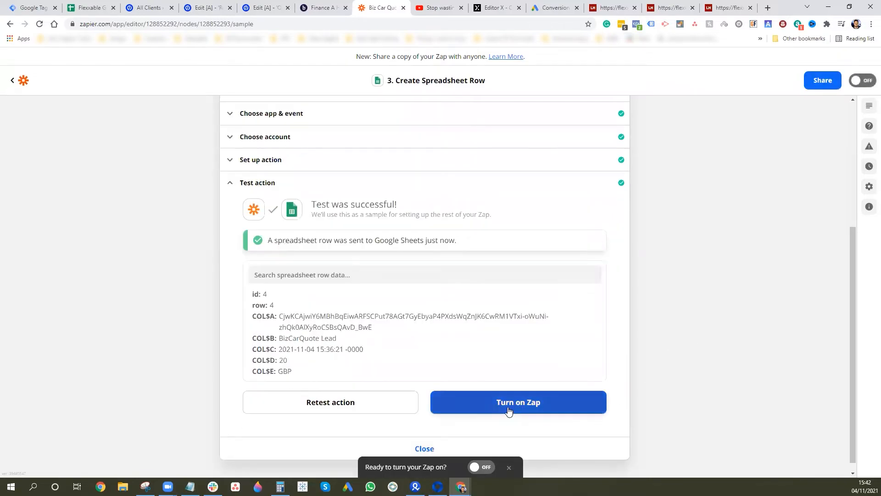
click(509, 408)
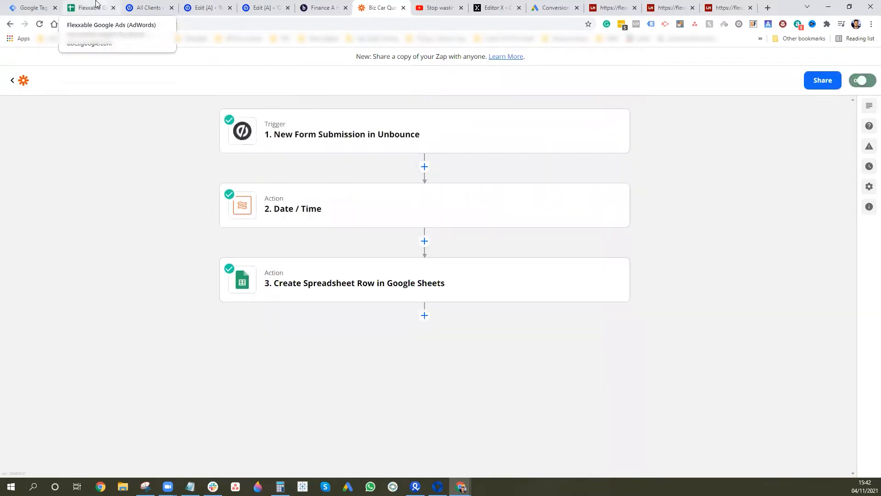
click(98, 5)
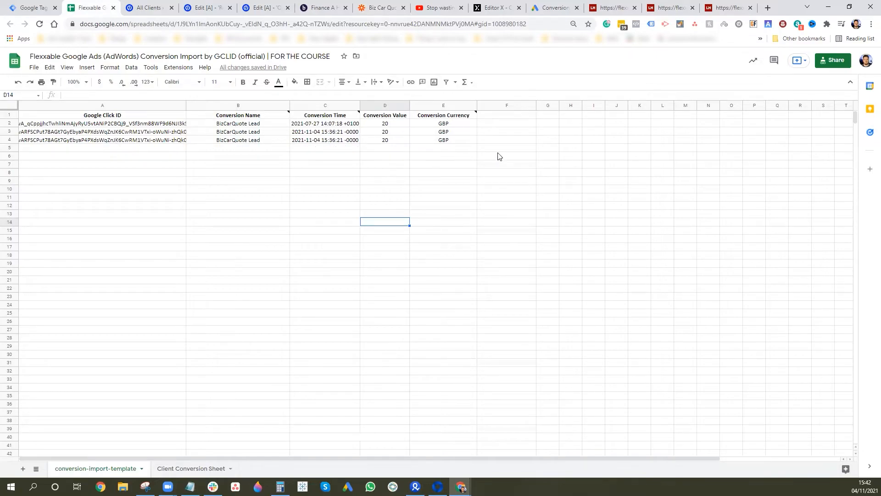
- Delete the old test rows A2:E4 so only the header row remains
drag(465, 142, 121, 115)
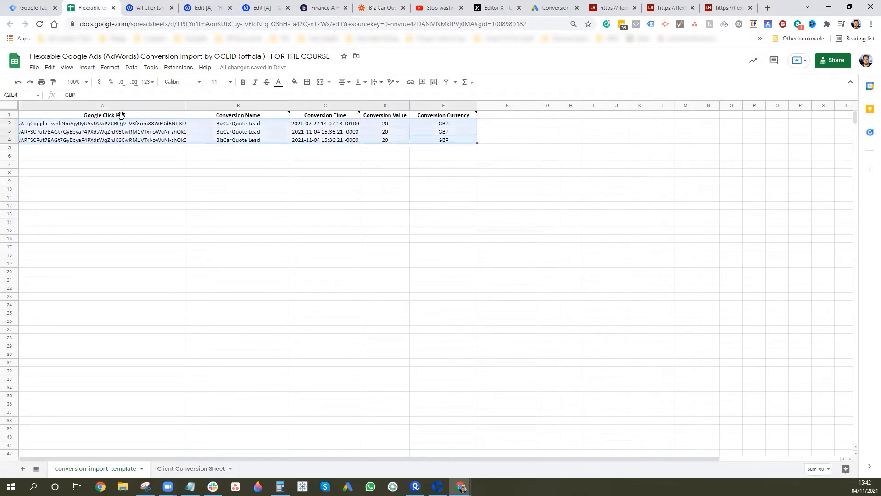
key(Delete)
click(164, 232)
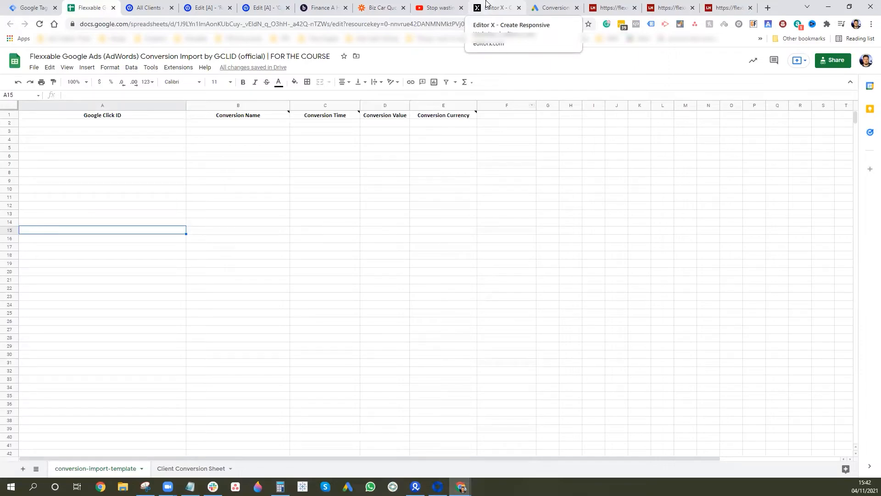
click(324, 8)
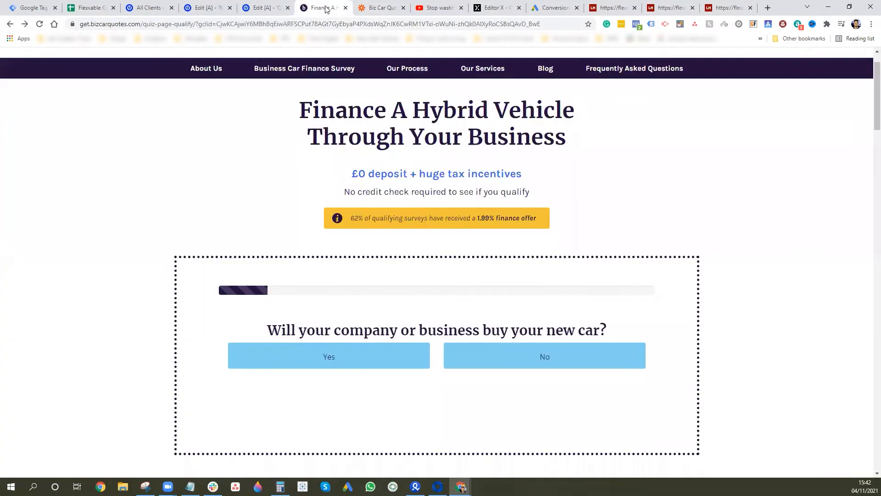
- Answer the quiz: business buys, Business Owner, over £100,000, Electric, 138 miles, £29,000, 50% deposit, 6 years
click(472, 27)
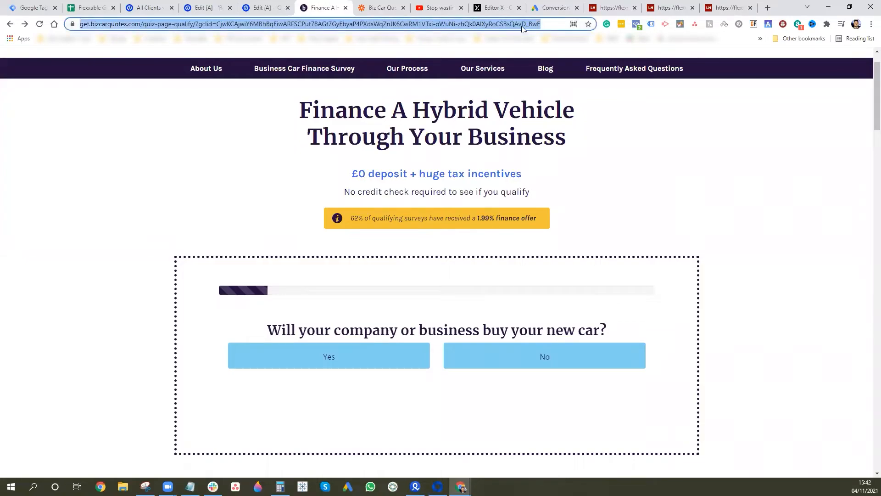
click(324, 360)
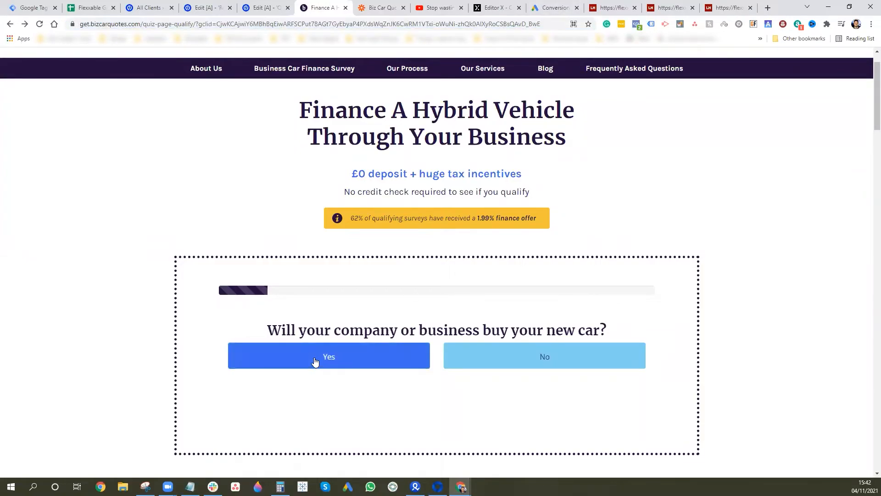
click(289, 360)
click(587, 371)
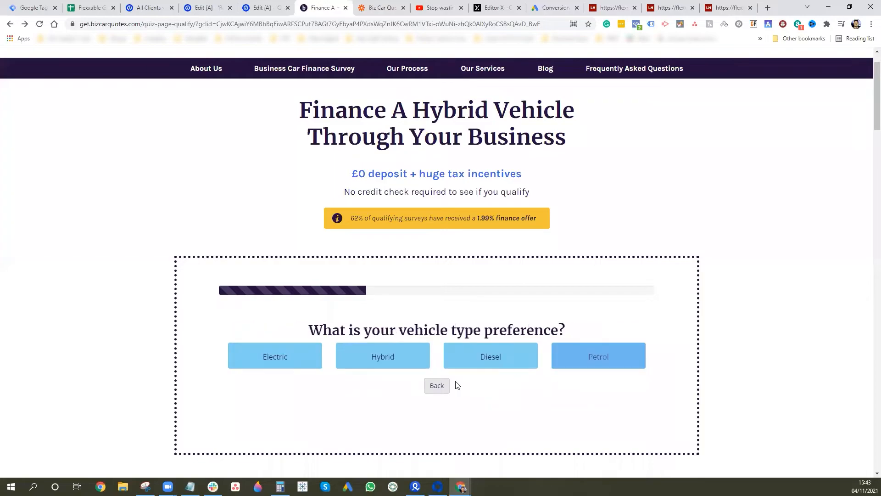
click(316, 366)
click(421, 348)
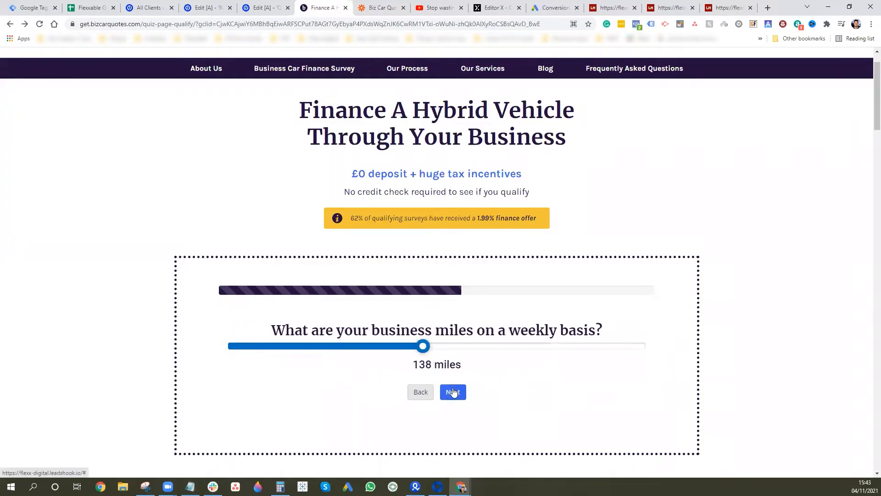
click(452, 391)
click(439, 347)
click(452, 391)
click(438, 361)
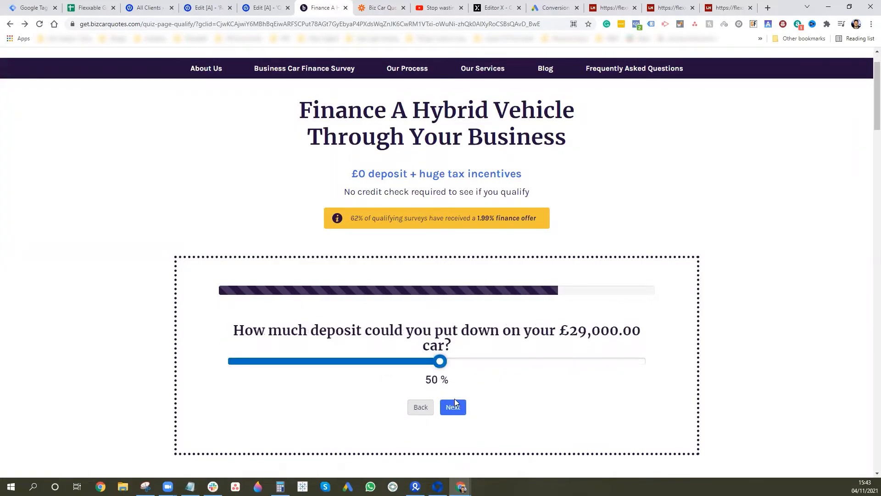
click(453, 407)
click(453, 407)
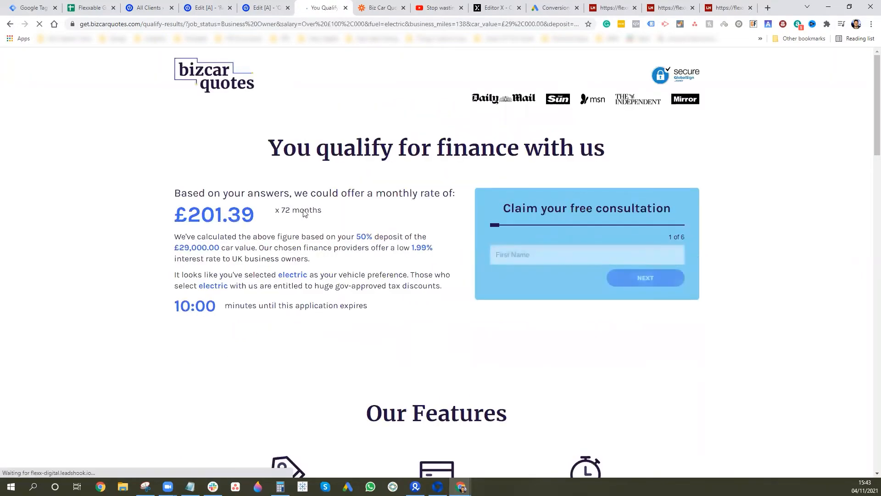
- Enter test first name, last name, e-mail, phone and postcode, accept the privacy policy and submit
click(573, 256)
text(sgfsdfg)
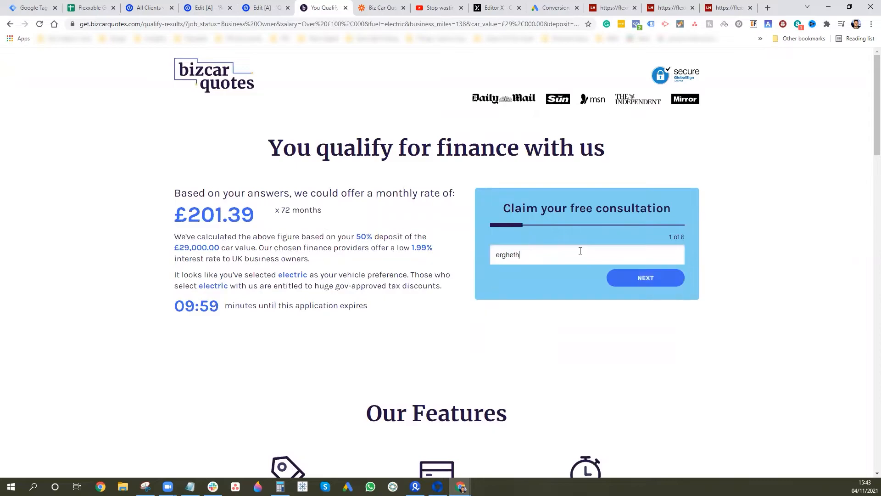
click(633, 277)
text(trhrrth)
click(635, 288)
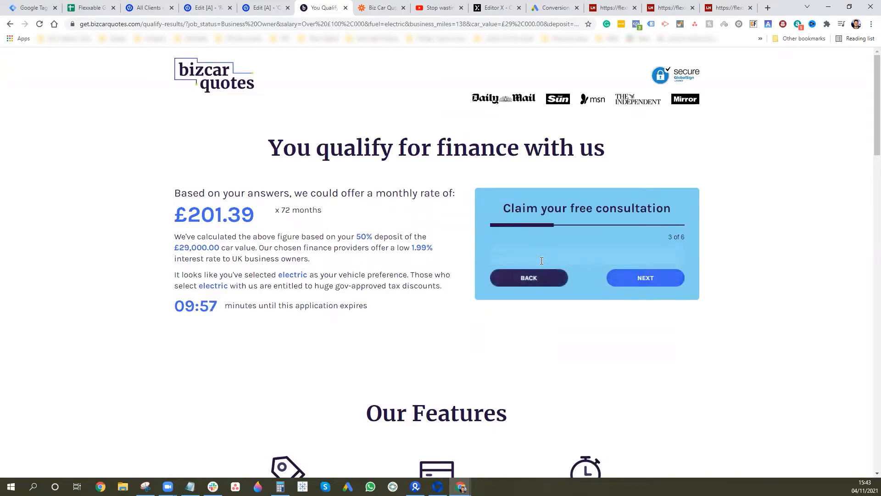
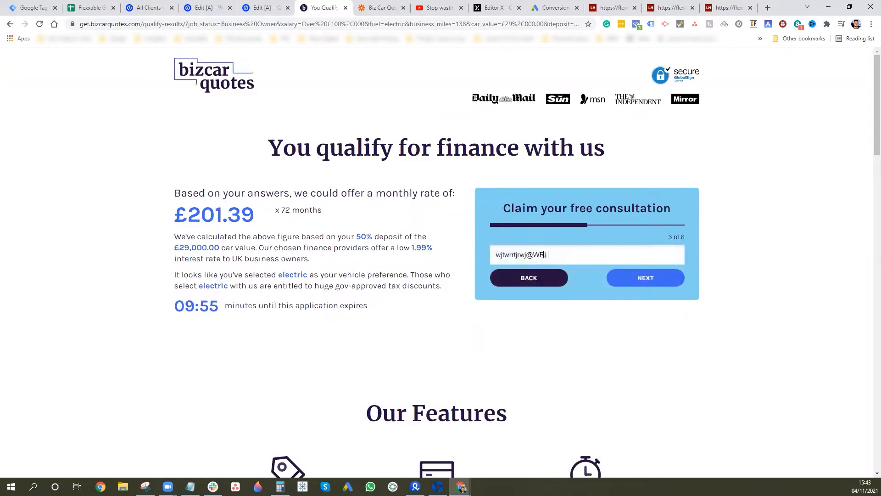
click(659, 277)
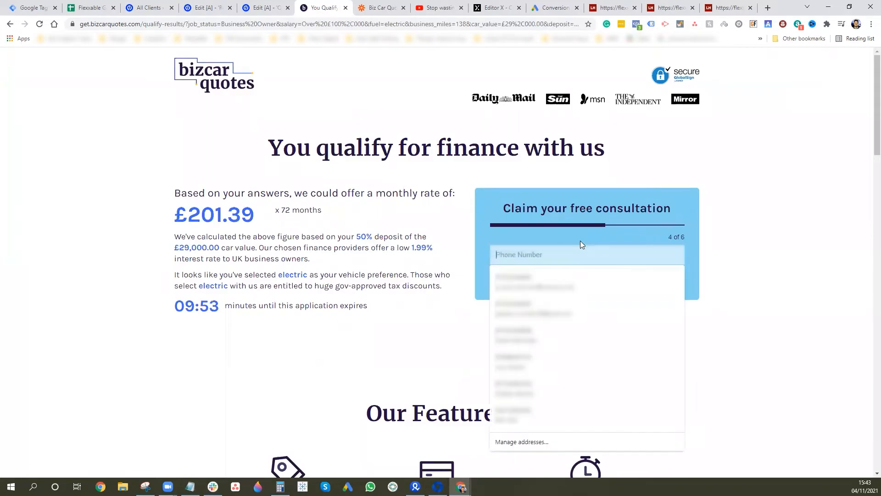
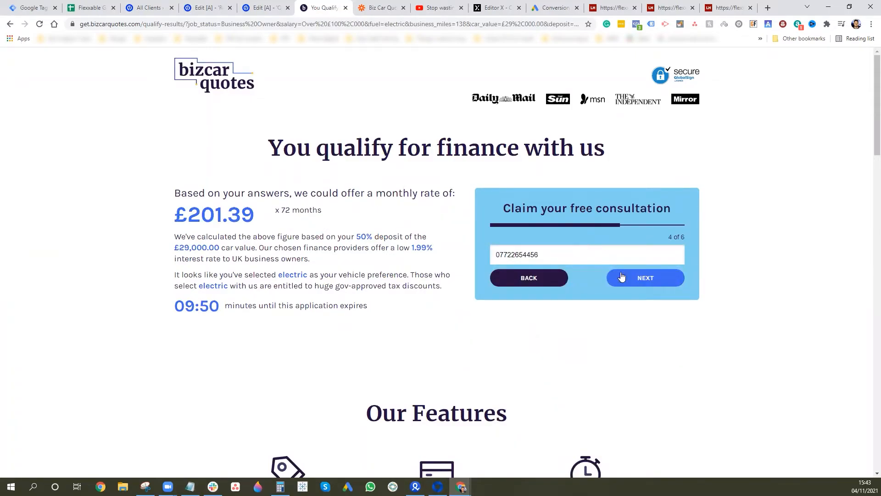
click(620, 277)
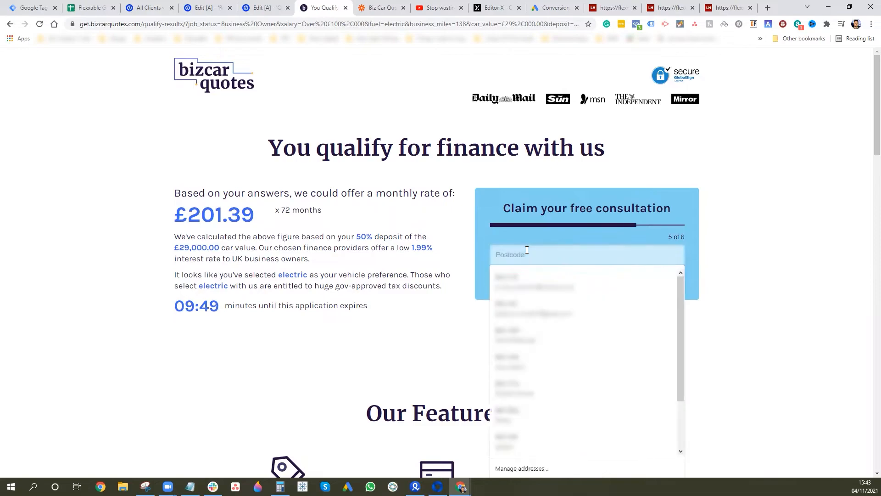
text(BN3 3RU)
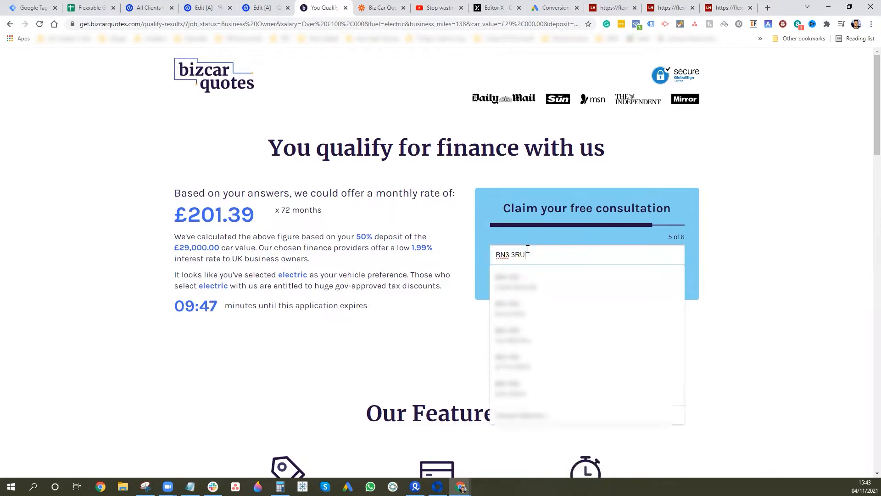
click(662, 275)
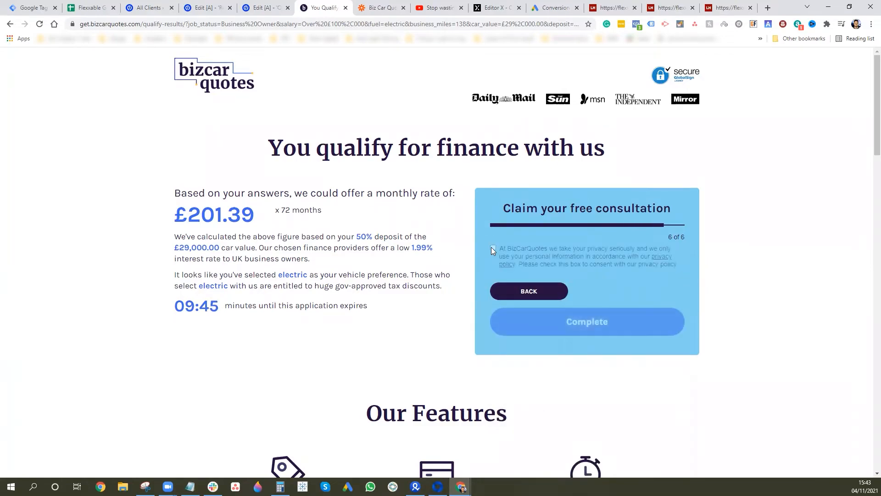
click(493, 248)
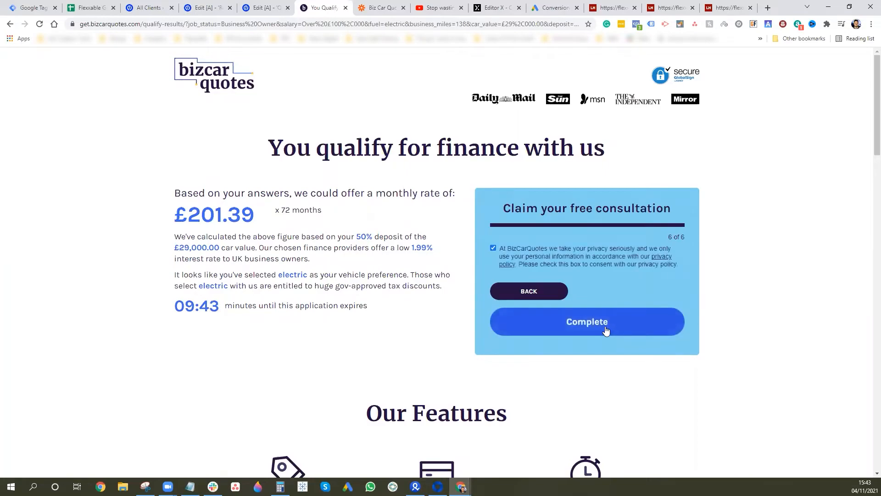
click(606, 329)
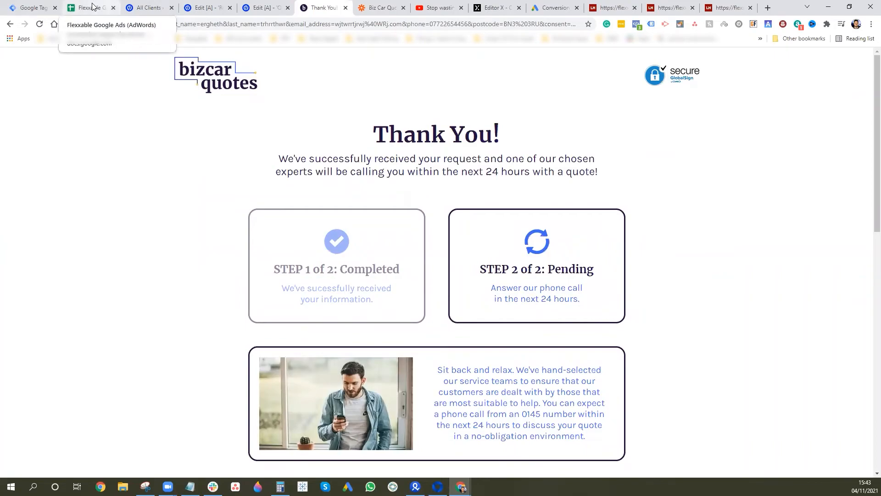
- Select the new lead row A2:E2 and remove its bold formatting
click(90, 6)
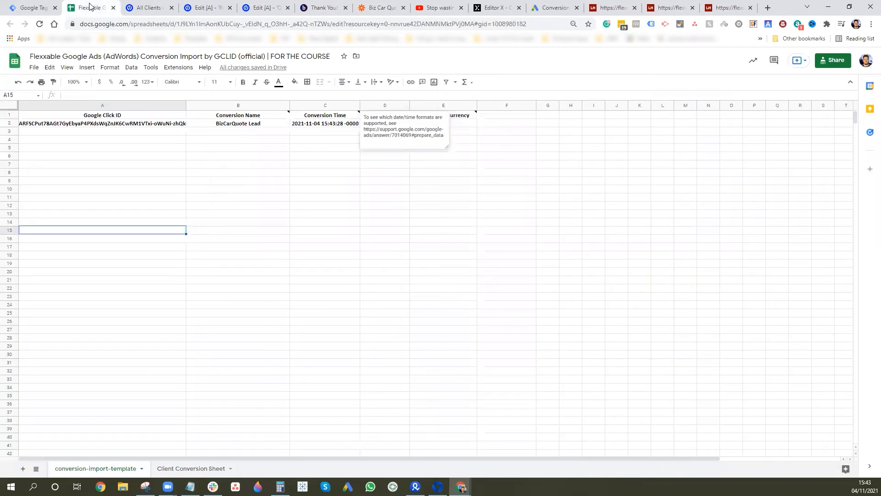
click(102, 123)
drag(102, 124, 454, 127)
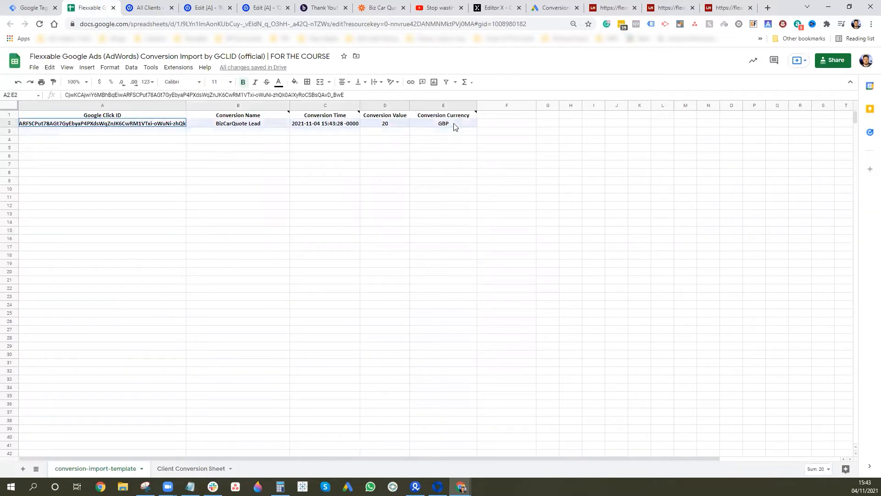
click(243, 82)
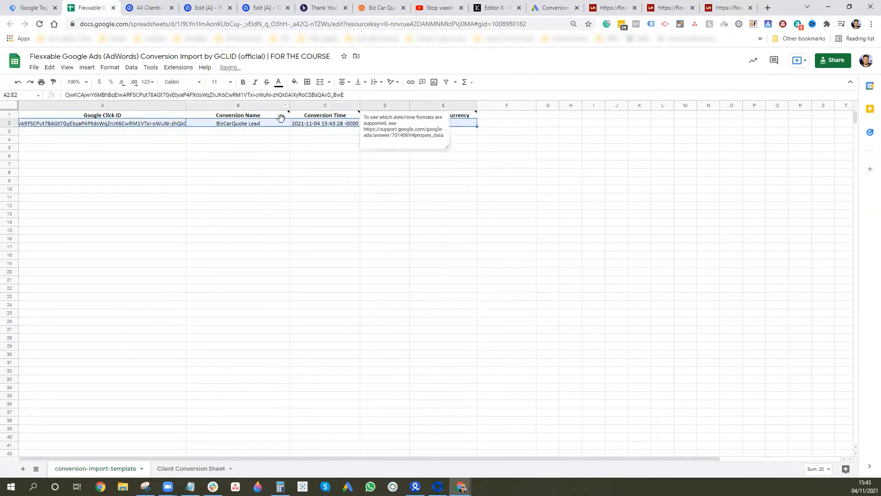
click(236, 140)
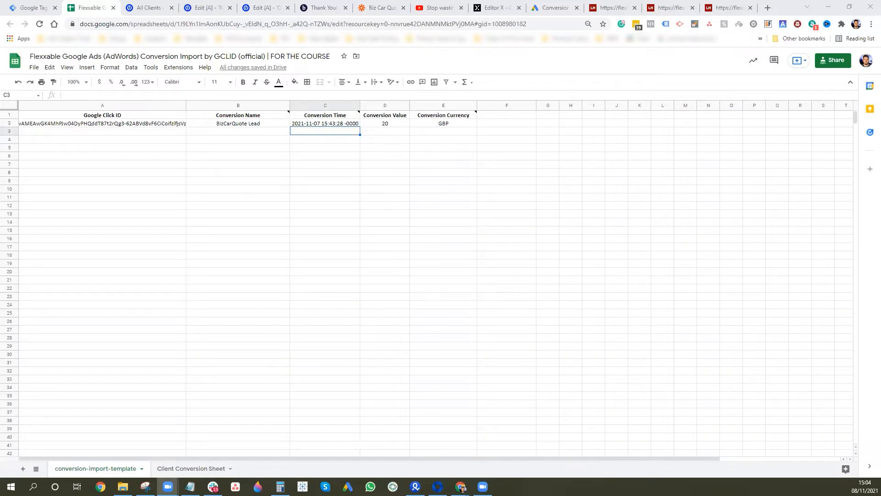
- On the Google Ads Conversions page, scroll to Imported leads and select the 'BizCarQuote Lead' name
click(552, 6)
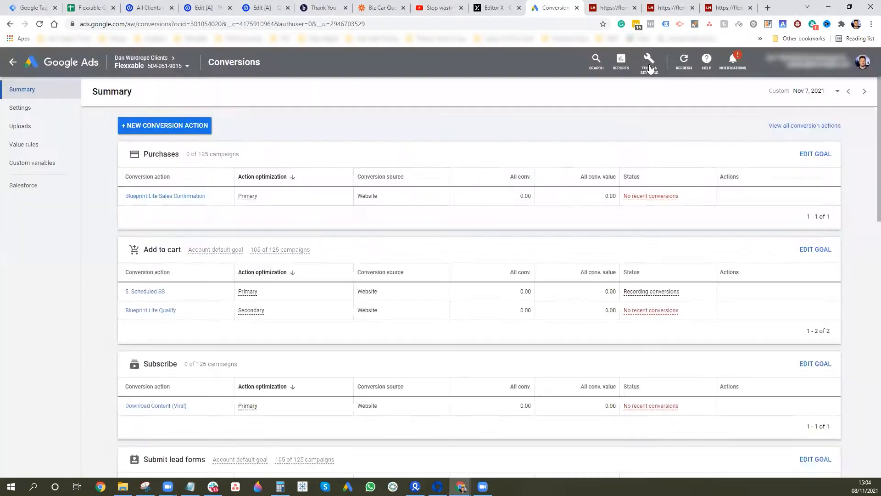
click(649, 67)
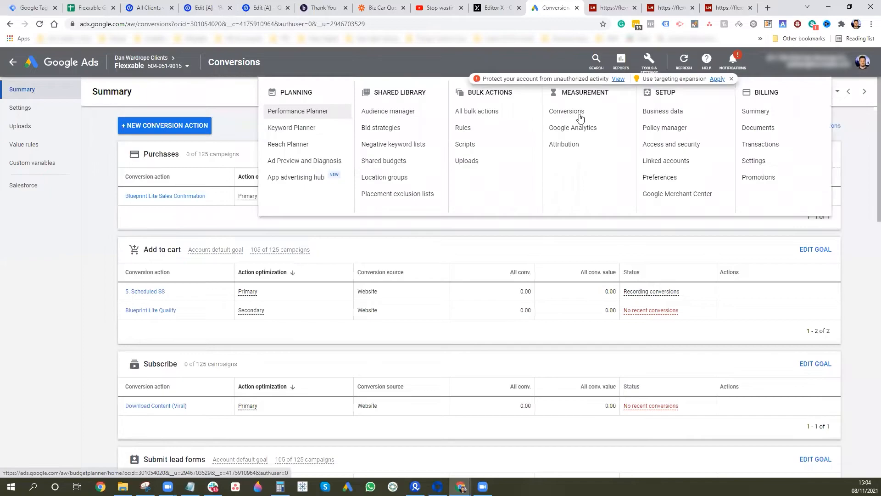
click(285, 317)
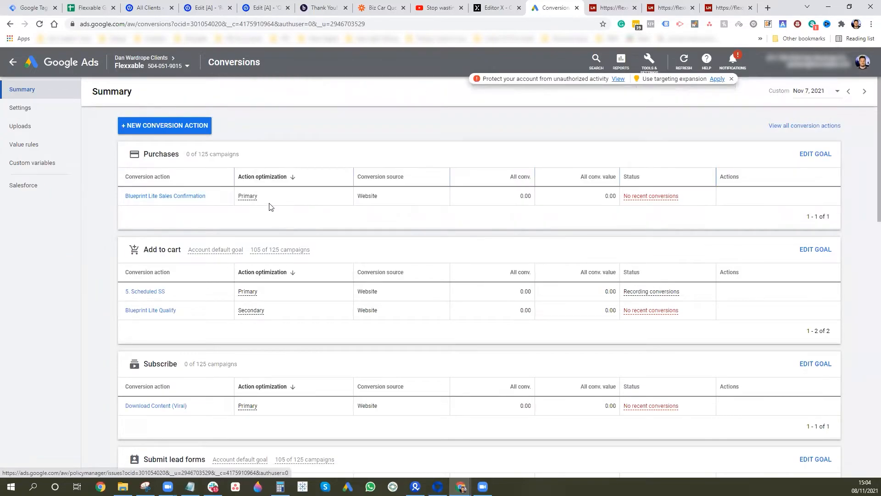
scroll(317, 218, down, 6)
scroll(319, 201, down, 1)
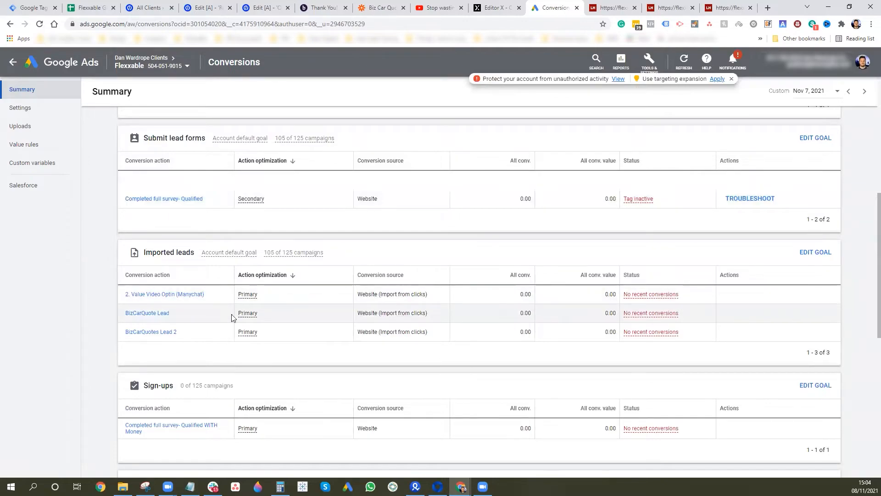
drag(168, 316, 125, 317)
key(ctrl+c)
click(98, 5)
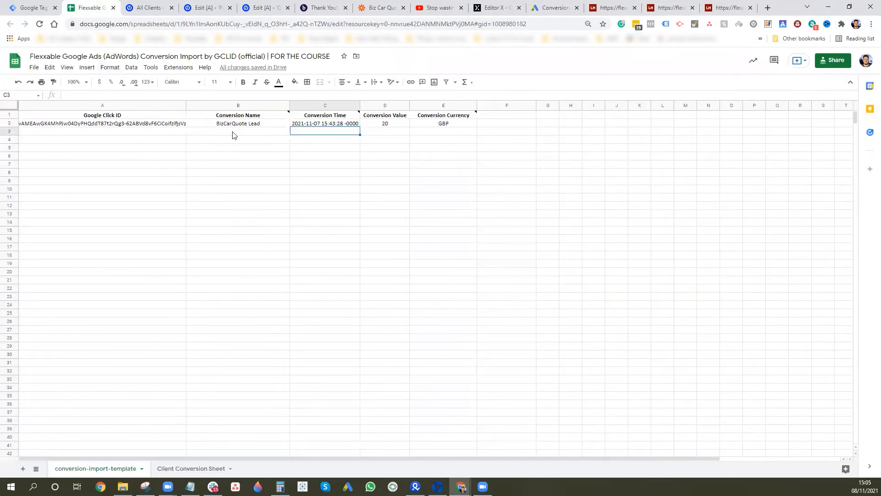
click(248, 133)
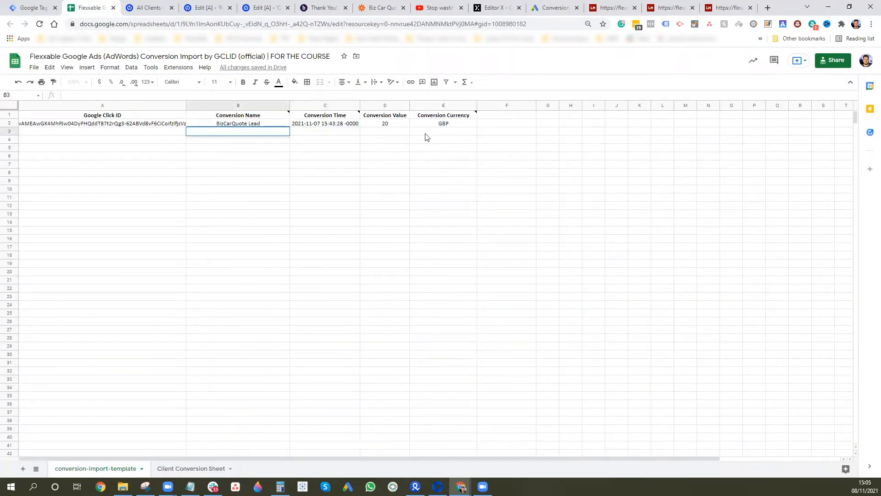
key(ctrl+v)
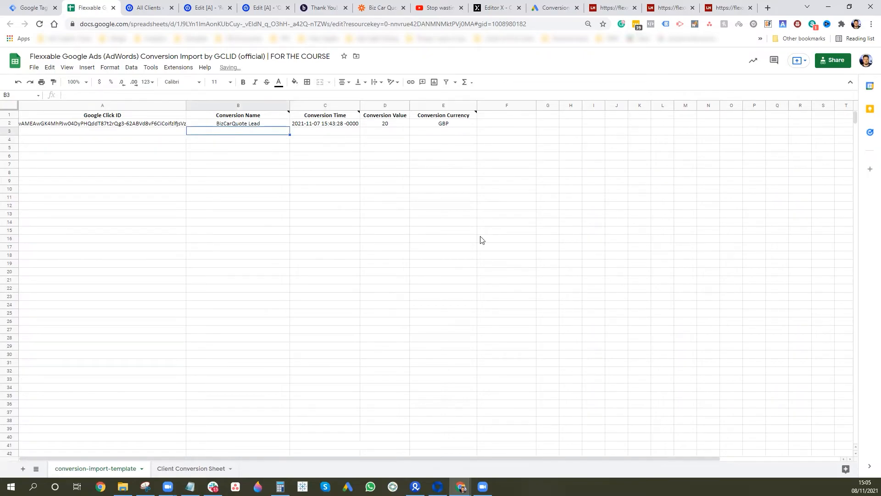
click(554, 7)
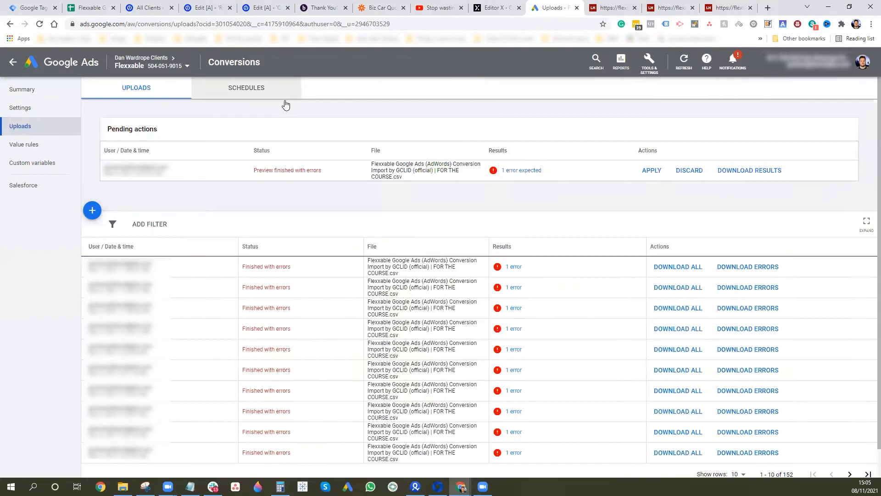
- Create a new upload schedule sourced from the FOR THE COURSE Google Sheet and copy the service-account e-mail
click(284, 102)
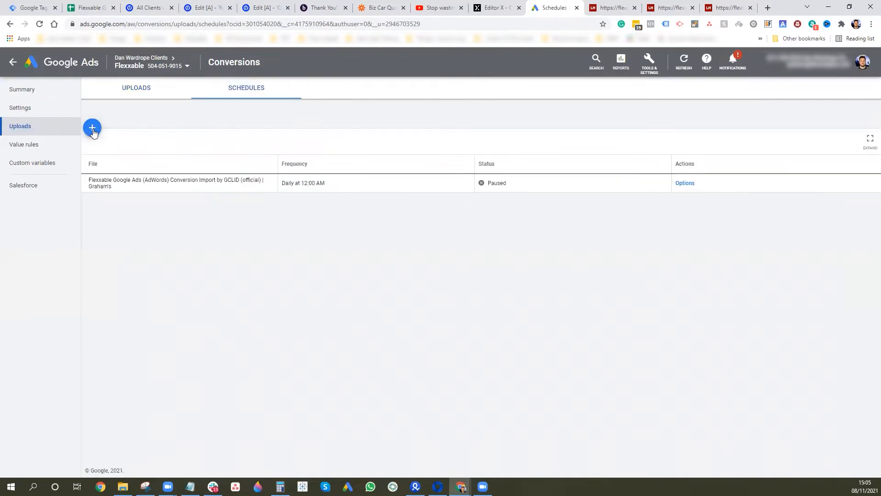
click(92, 129)
click(126, 191)
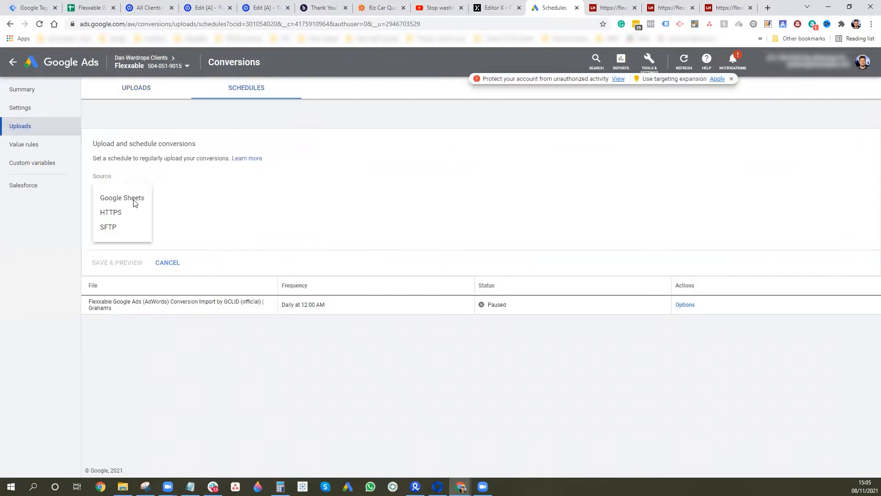
click(134, 203)
click(224, 182)
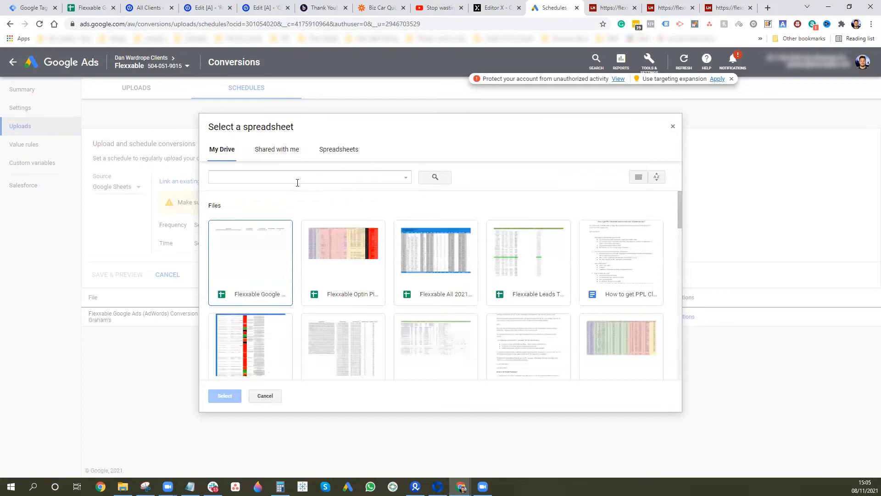
double_click(246, 302)
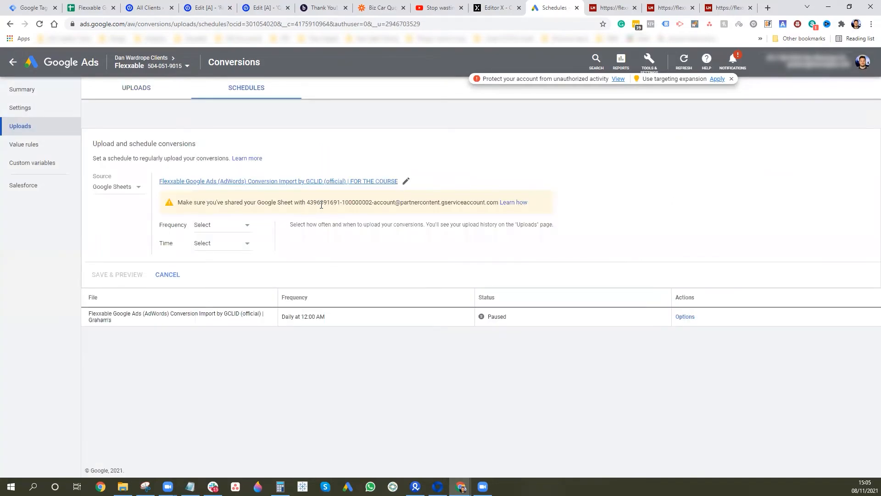
drag(306, 202, 498, 203)
key(ctrl+c)
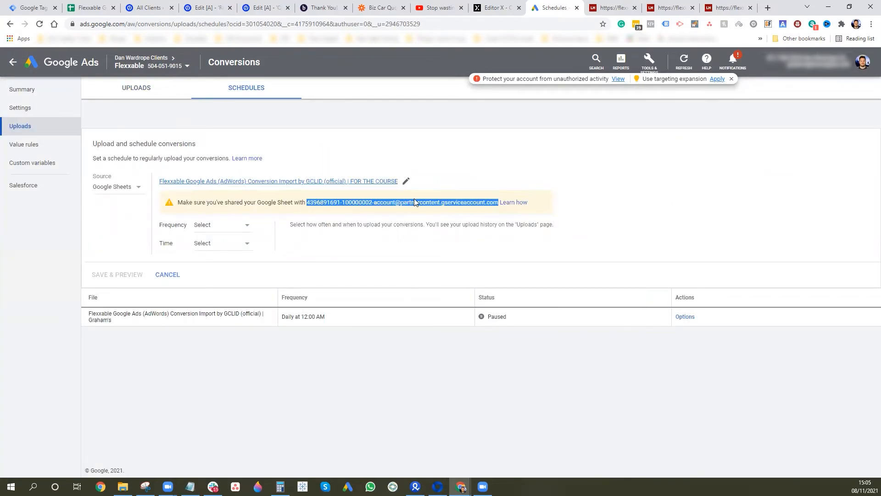
click(97, 4)
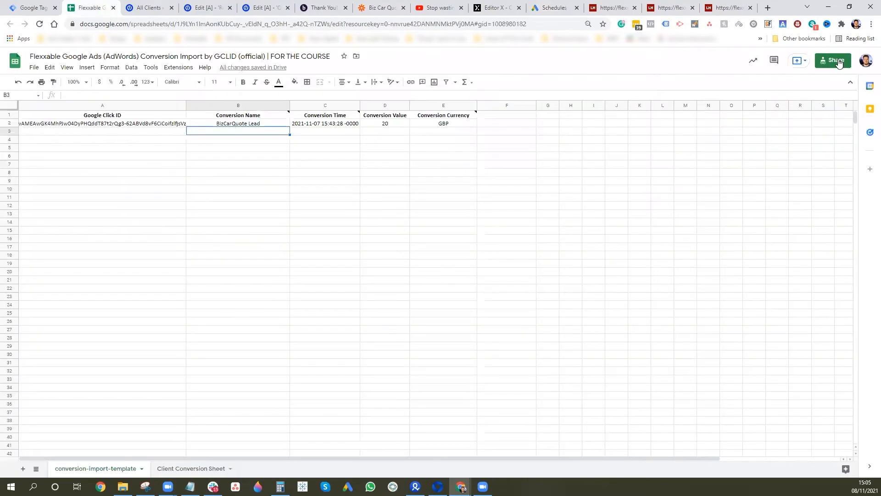
- Share the import spreadsheet with the pasted Google Ads service-account e-mail, confirming sharing outside the organisation
click(842, 61)
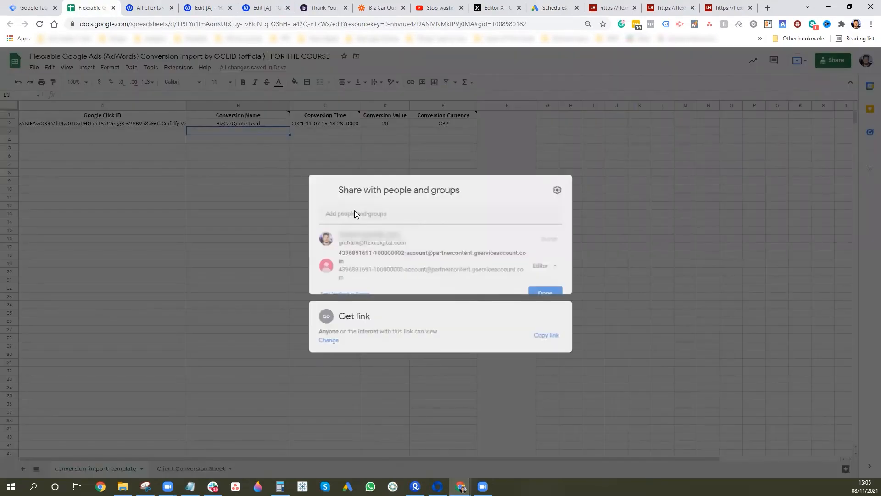
click(360, 211)
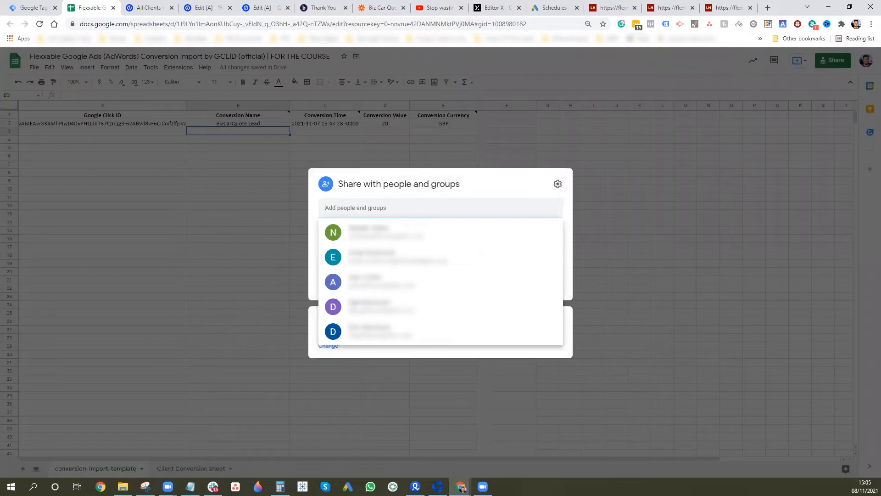
key(ctrl+v)
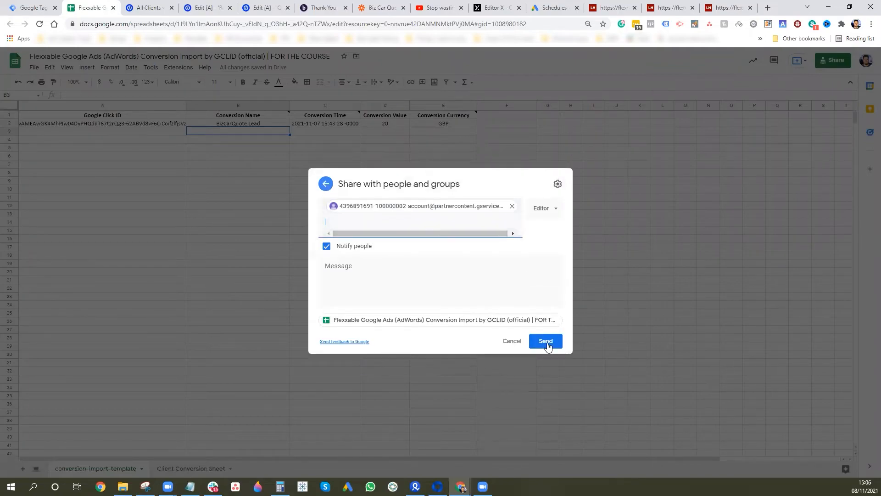
click(552, 340)
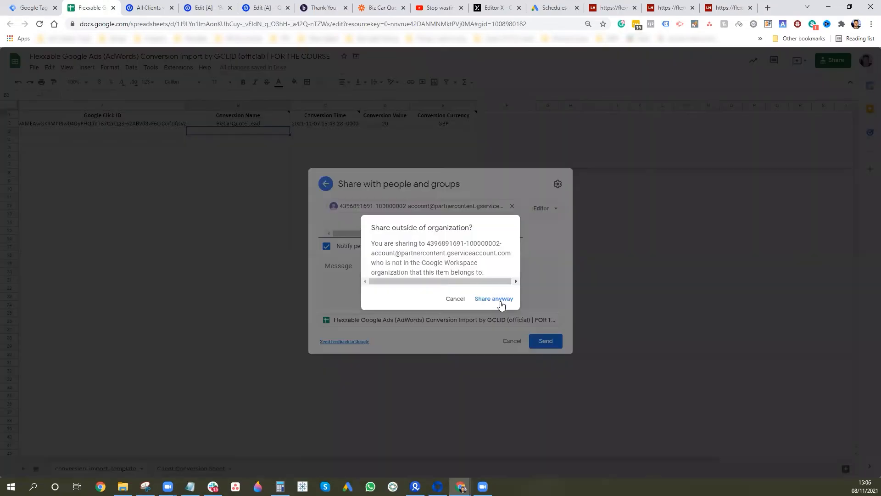
click(501, 301)
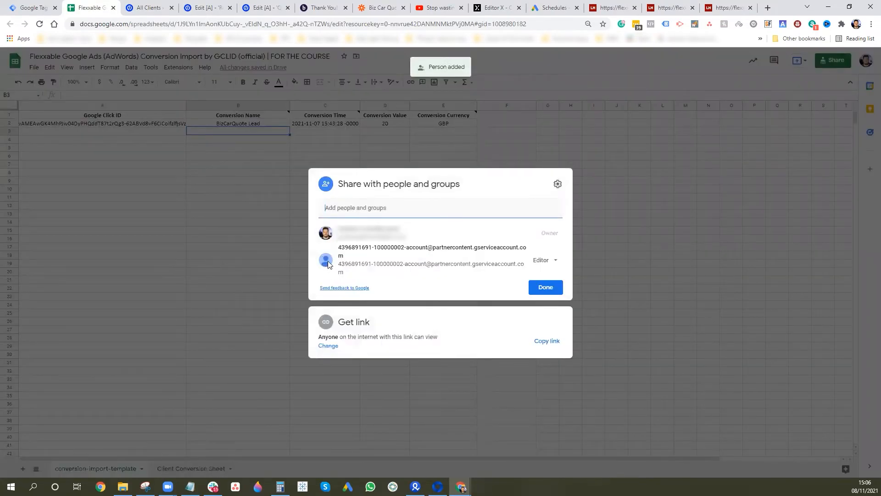
click(550, 8)
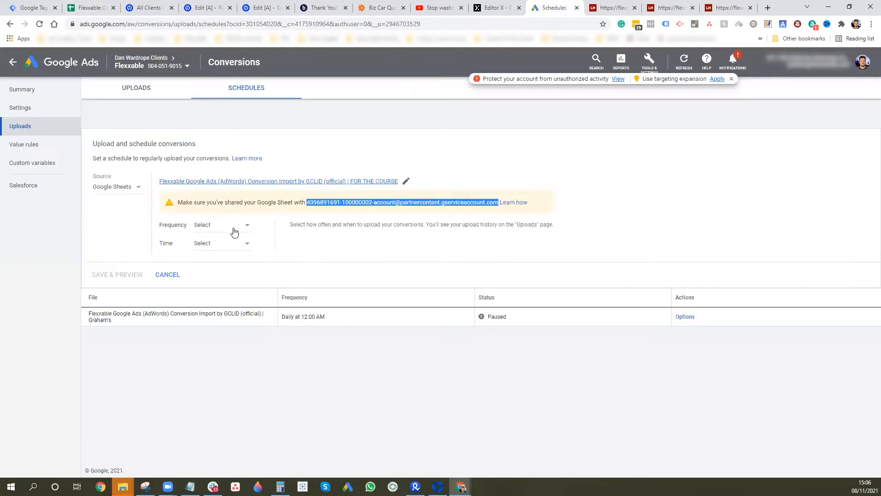
- Set the upload to run every 24 hours at 11:00 PM, then save and preview it
click(231, 230)
click(218, 240)
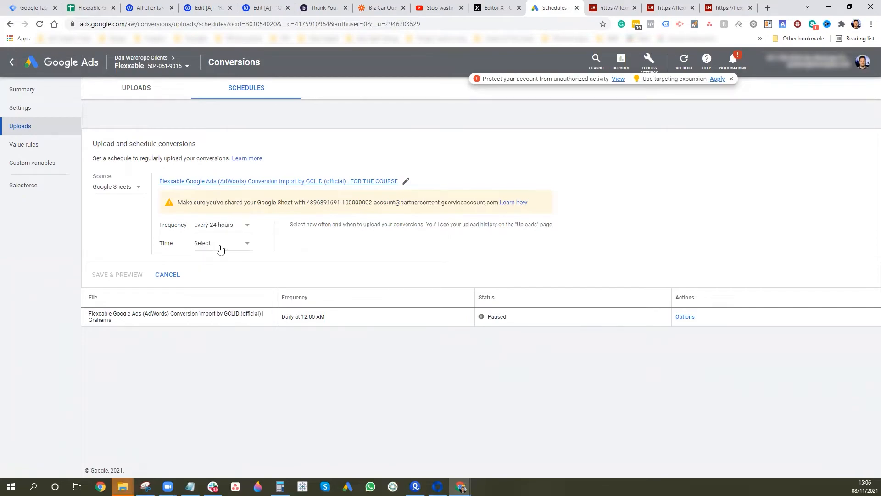
click(219, 246)
scroll(221, 374, down, 4)
click(233, 408)
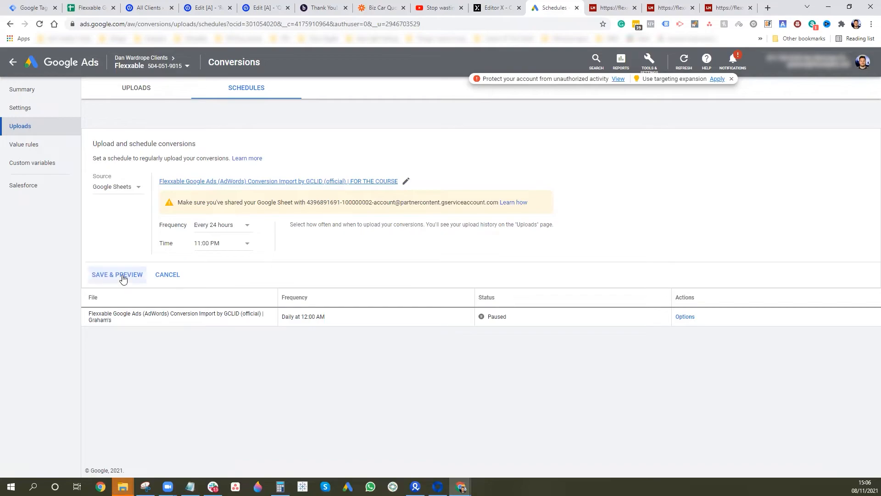
click(122, 275)
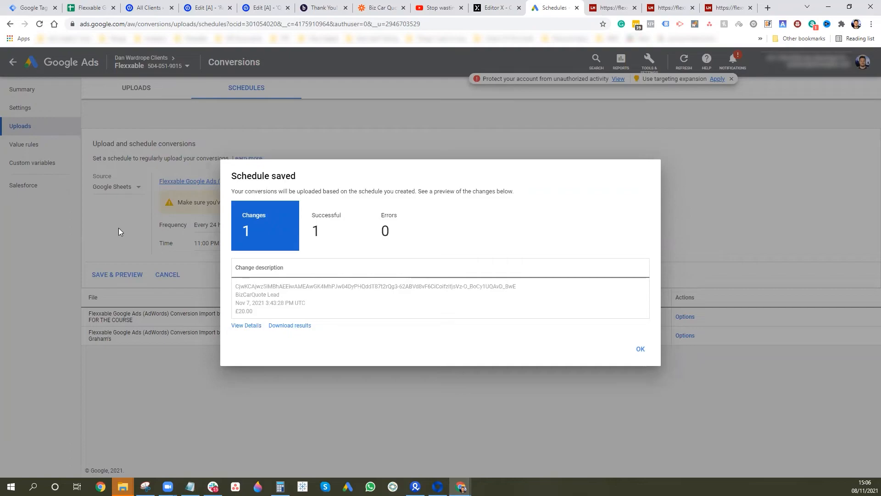
- Open the previewed upload's details and apply the one successful £20 BizCarQuote Lead conversion
click(253, 327)
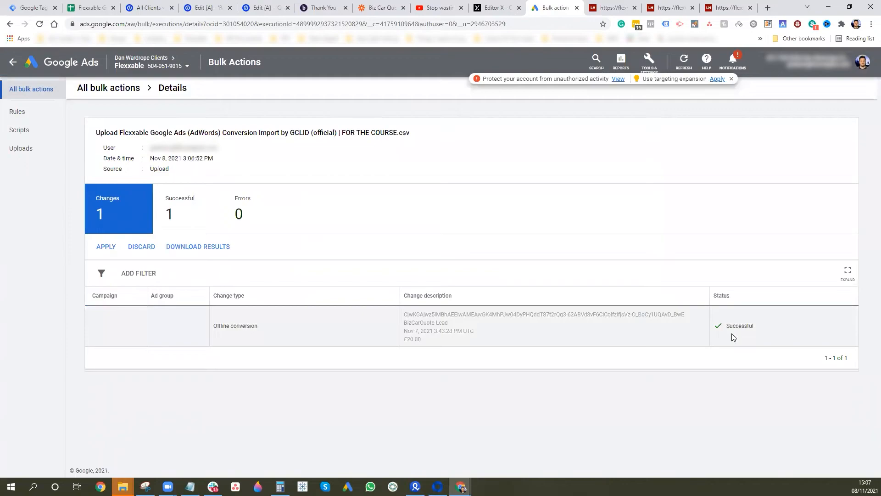
click(102, 248)
- Review the uploaded conversion's time and £20.00 value in the details row
drag(688, 319, 435, 353)
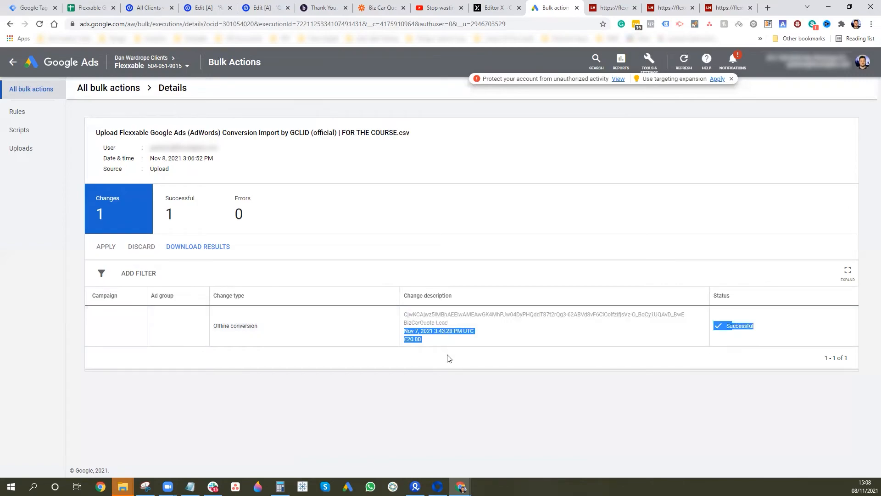
click(130, 335)
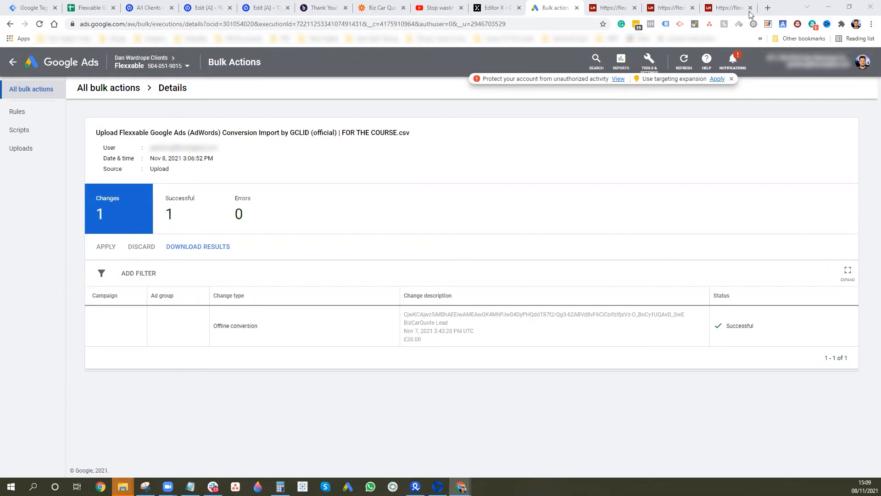
- Open Google Analytics in a new Chrome tab from the 'google analyti' address-bar suggestion
key(g)
key(o)
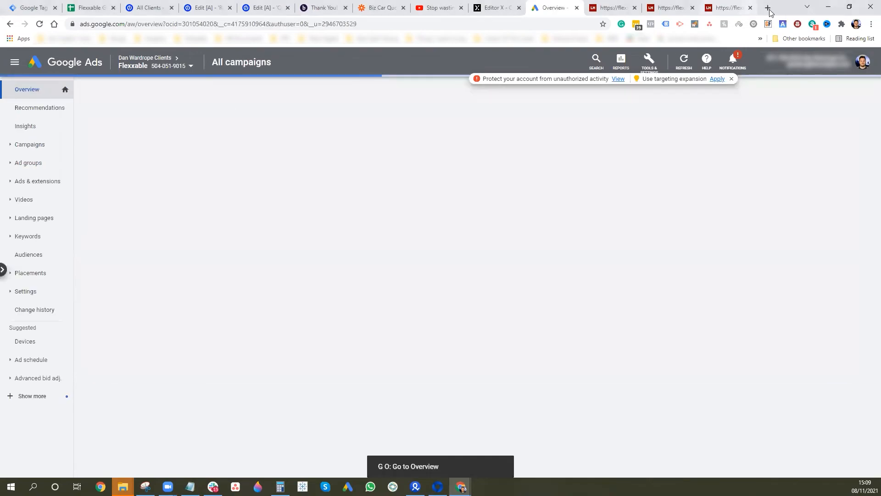
key(ctrl+t)
text(google analyti)
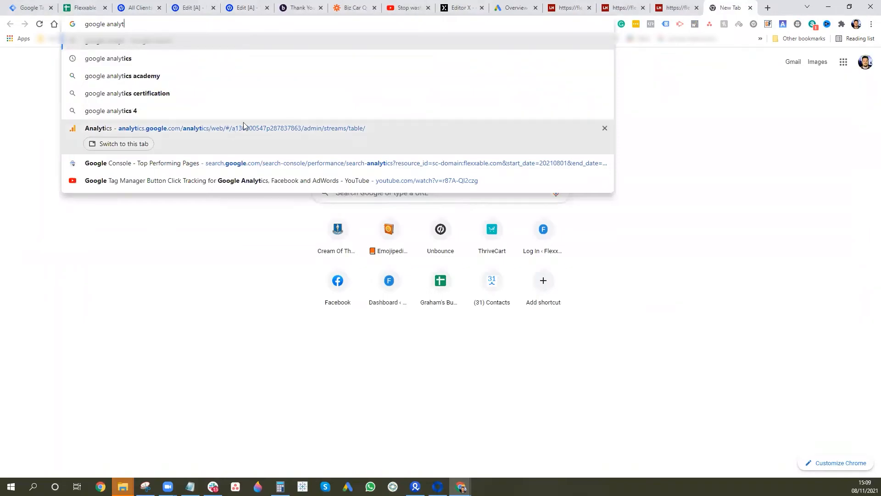
click(235, 128)
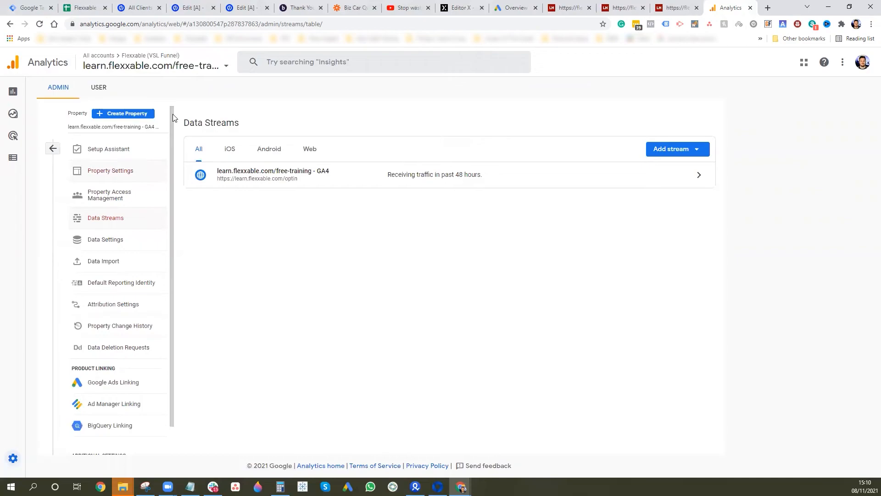
click(220, 68)
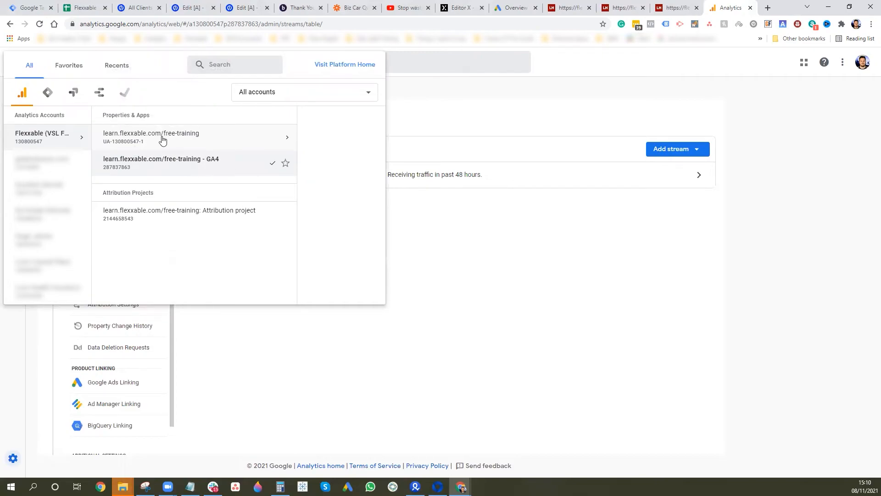
- Switch to the UA free-training property's All Web Site Data view and open its Goals list in Admin
click(276, 137)
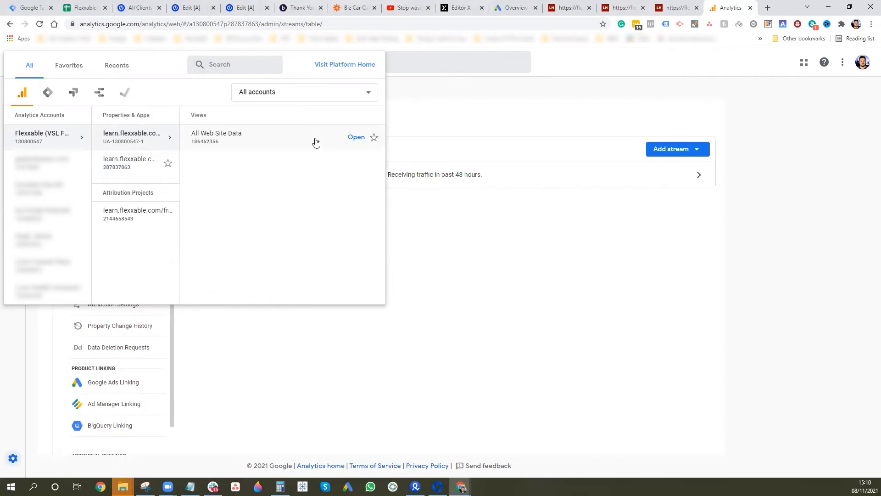
click(315, 141)
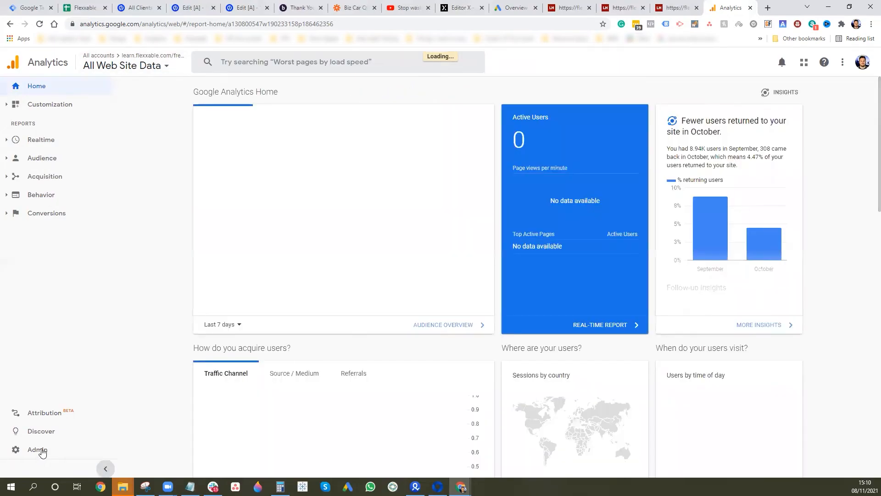
click(39, 451)
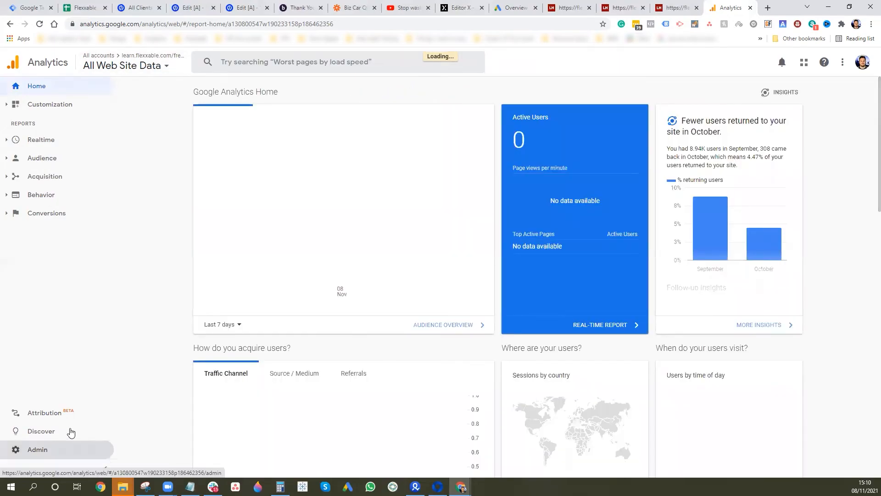
click(39, 452)
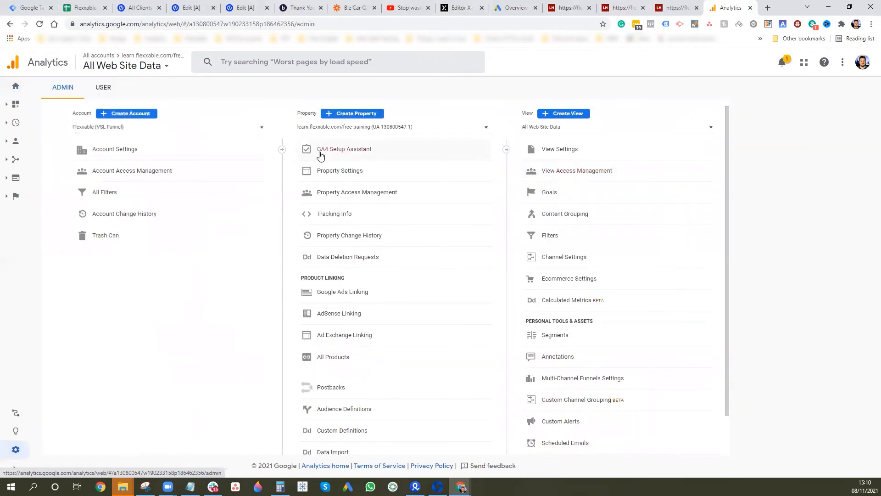
click(552, 195)
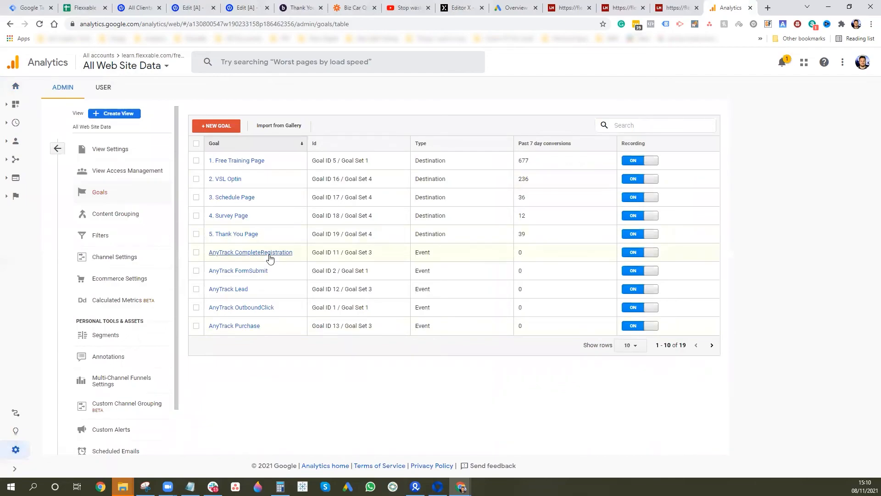
- Start a new custom goal and name it 'Test Lead'
click(229, 129)
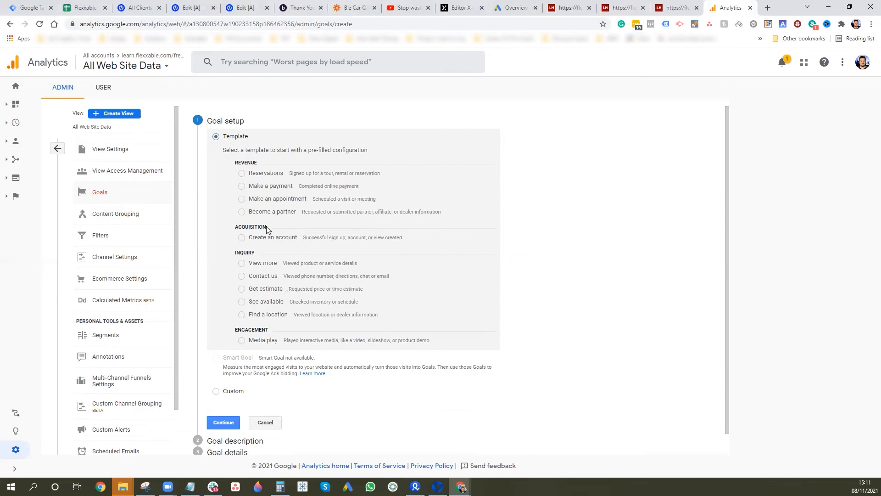
click(217, 392)
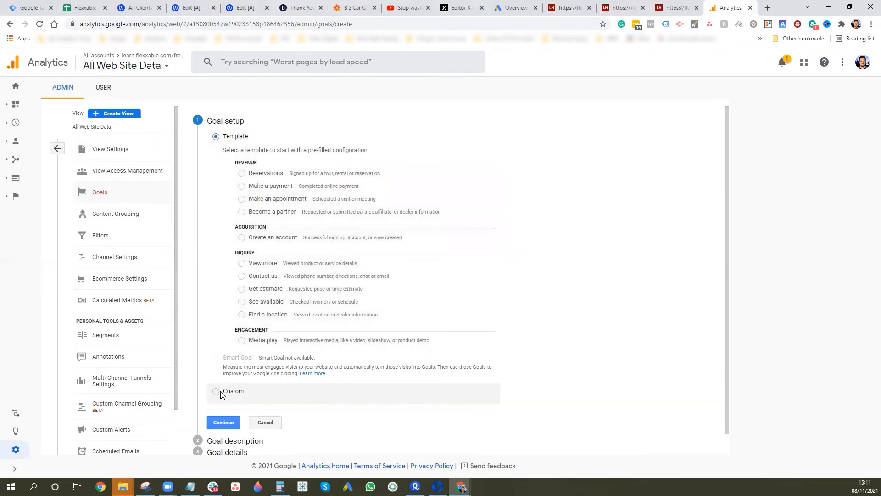
click(214, 425)
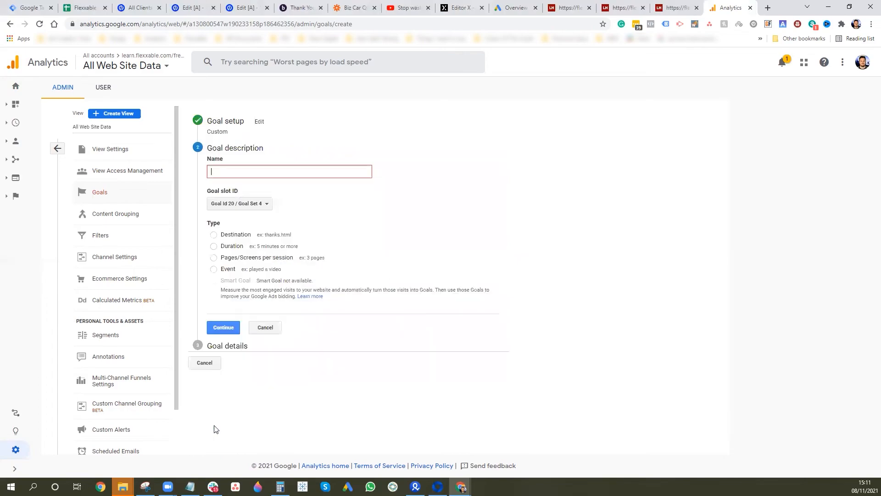
click(279, 174)
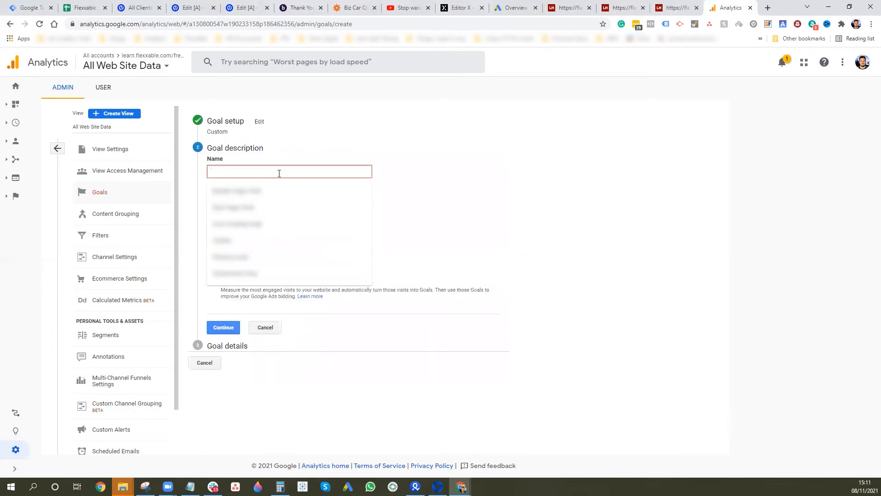
text(Lead)
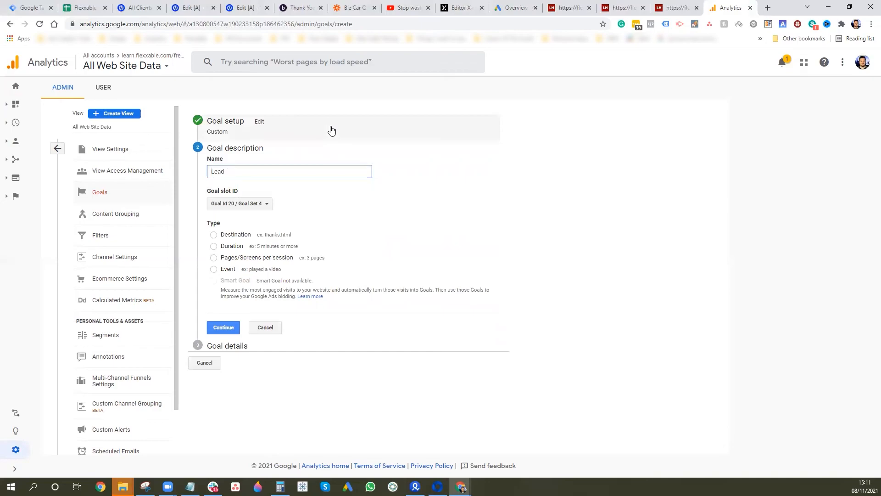
key(Home)
text(Test)
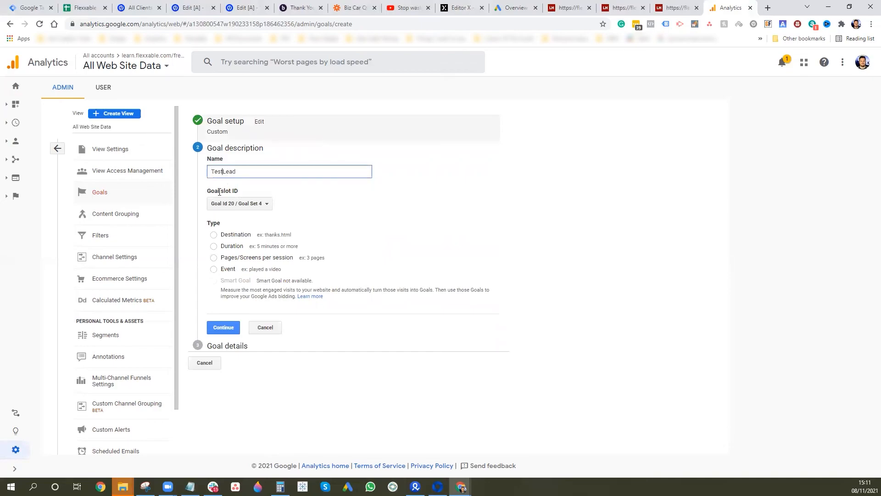
- Keep the Goal Id 20 / Goal Set 4 slot and make it a Destination goal
click(265, 205)
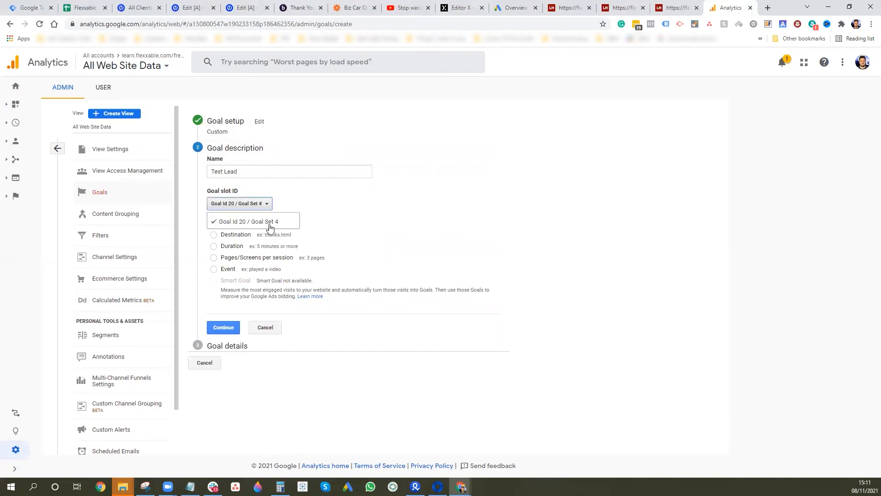
click(301, 231)
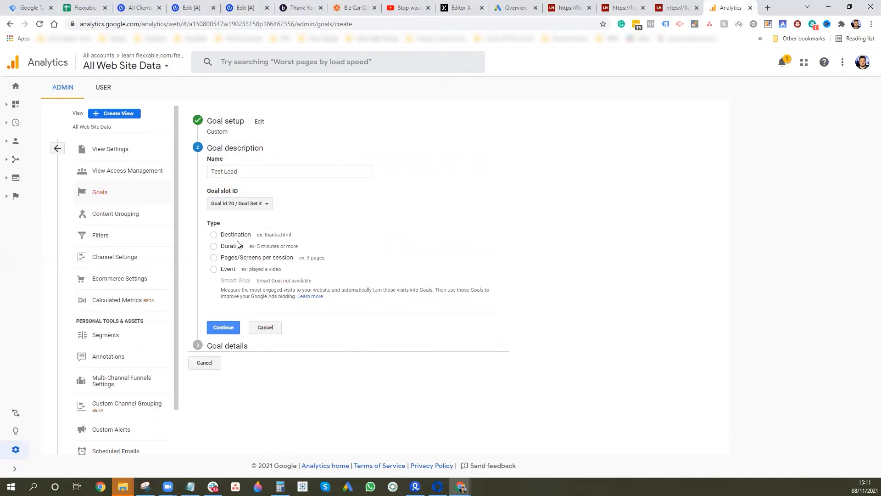
click(214, 235)
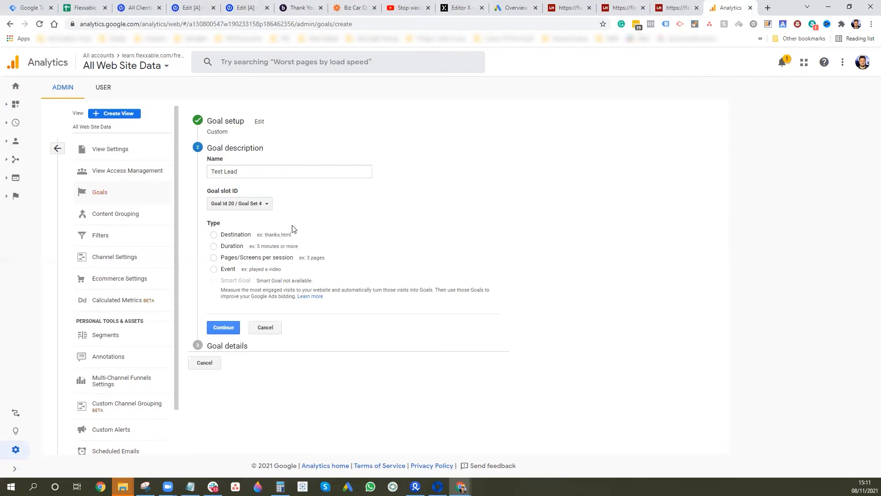
click(233, 329)
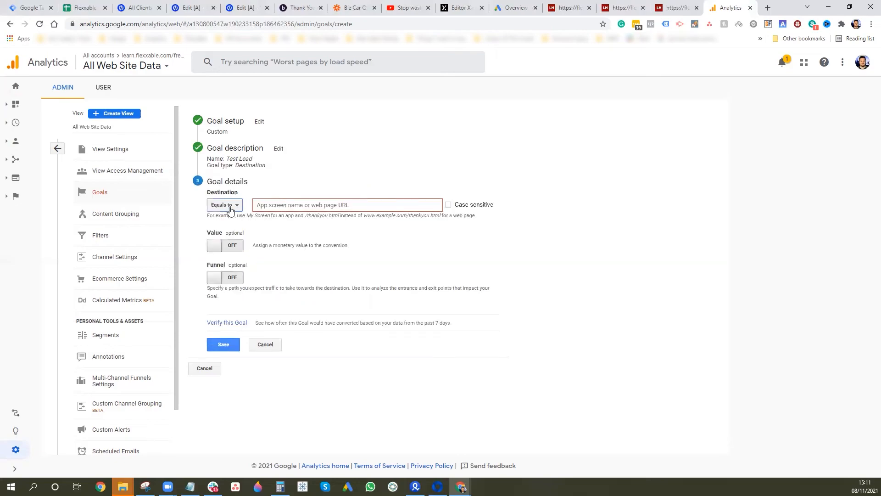
- Match the destination by regular expression 'value-video' and give the goal a value of 20
click(230, 207)
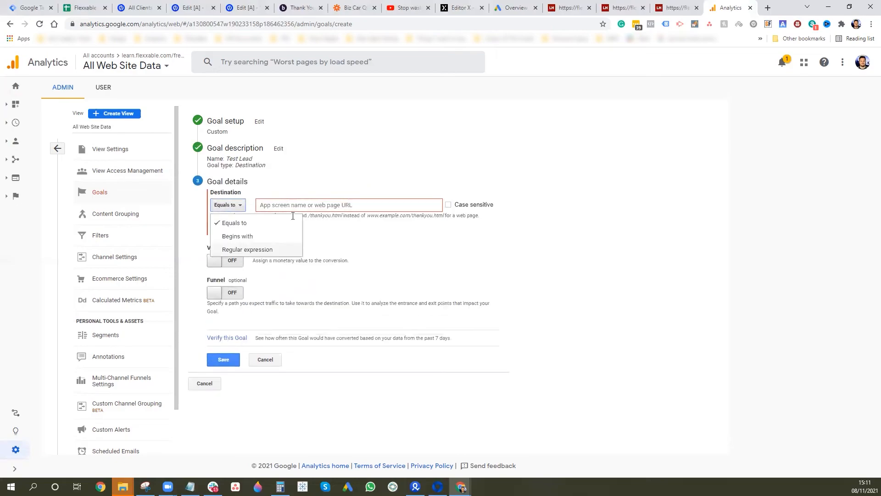
key(Return)
text(/)
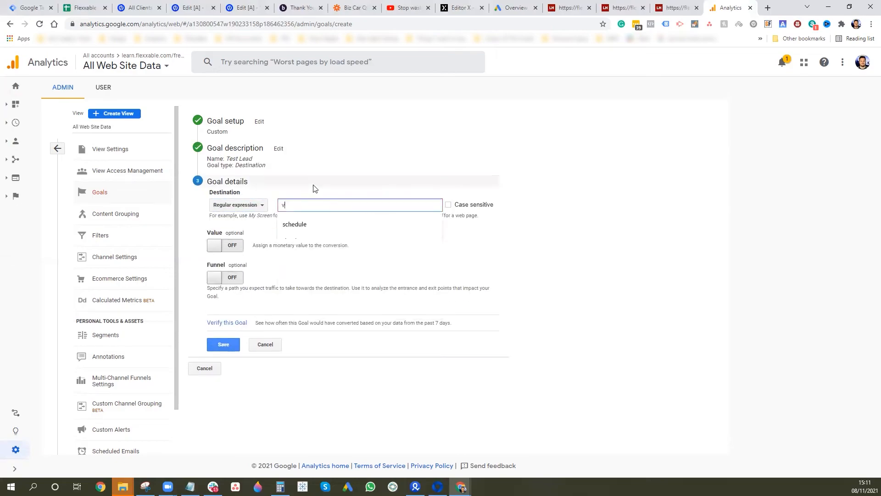
text(alue-video)
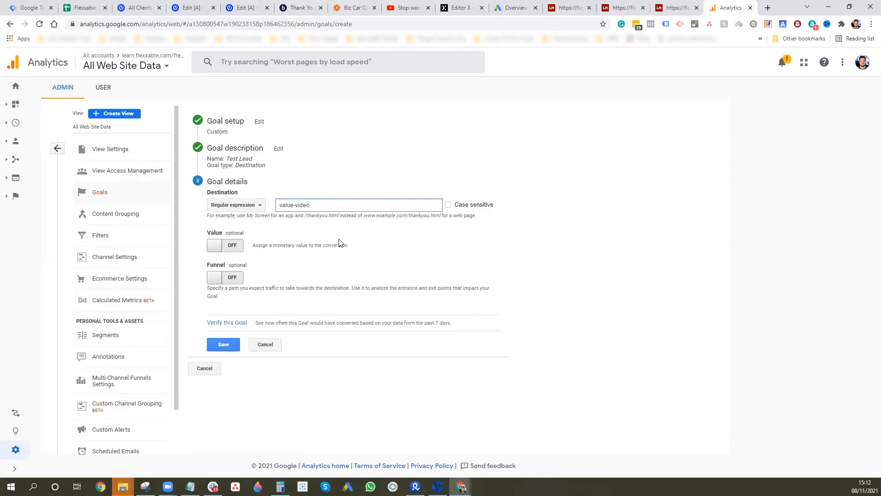
click(219, 247)
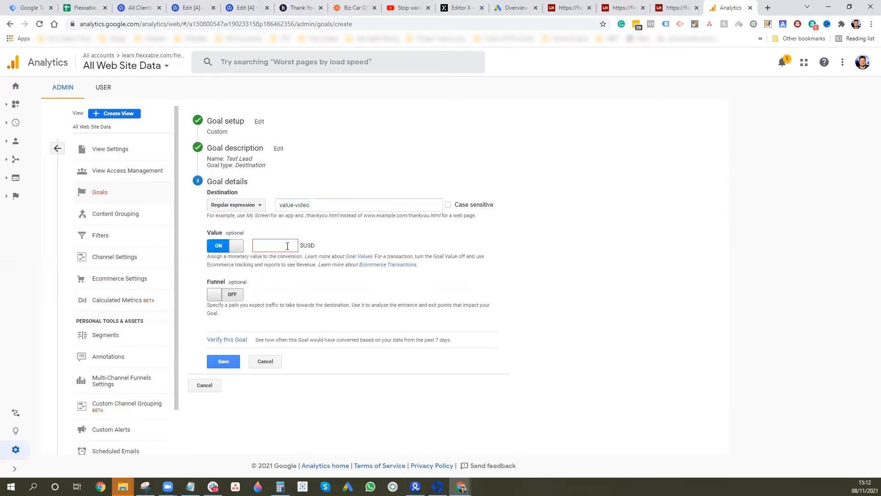
click(237, 246)
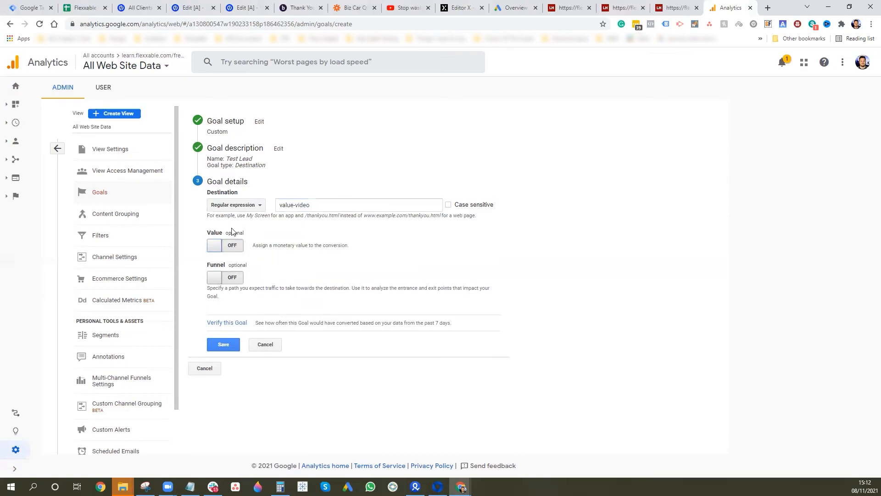
click(217, 246)
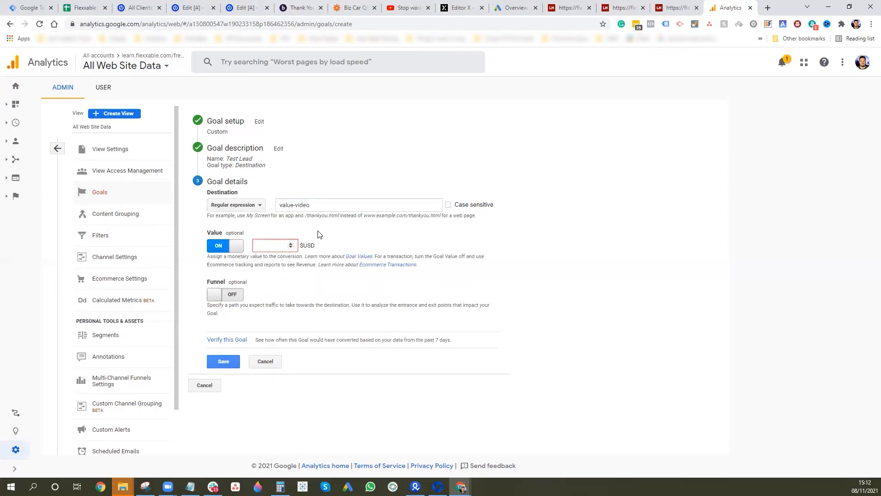
text(20)
- Leave the funnel off, verify the goal's conversion rate, and save Test Lead
click(225, 296)
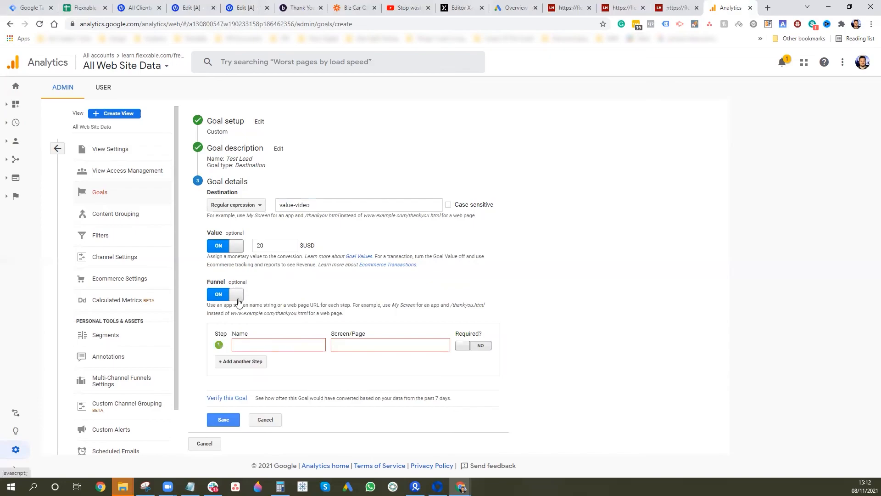
click(212, 294)
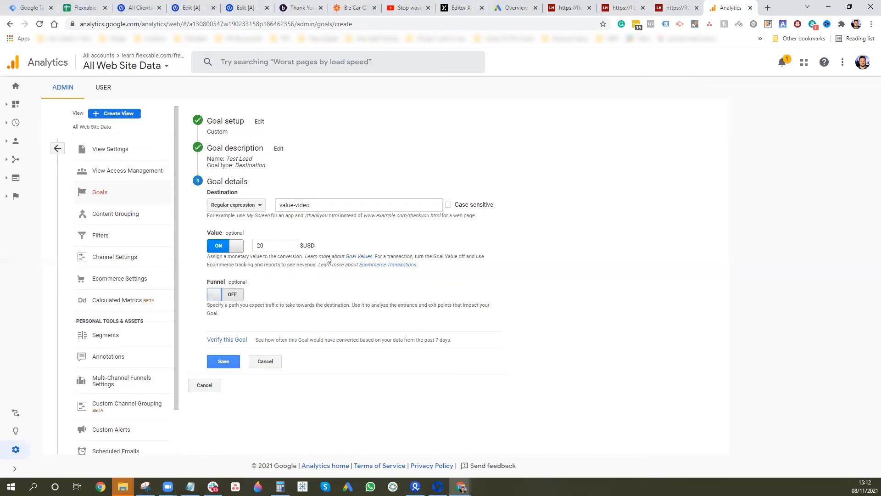
click(223, 340)
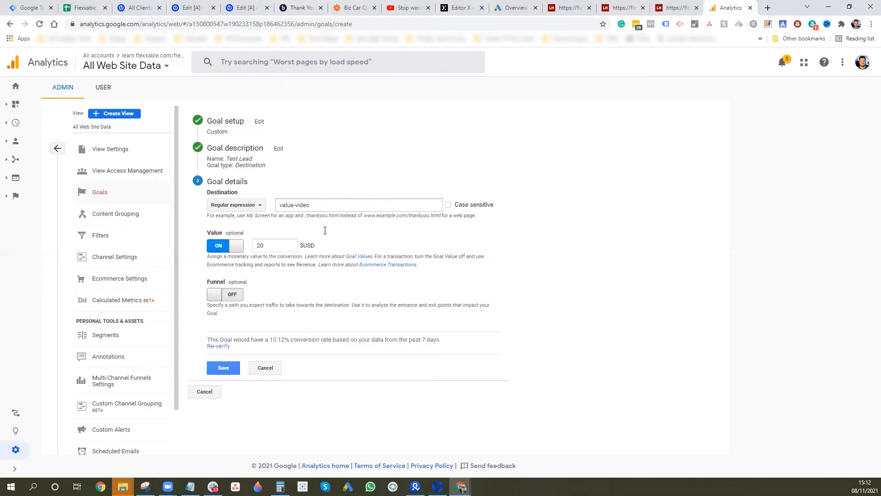
click(227, 371)
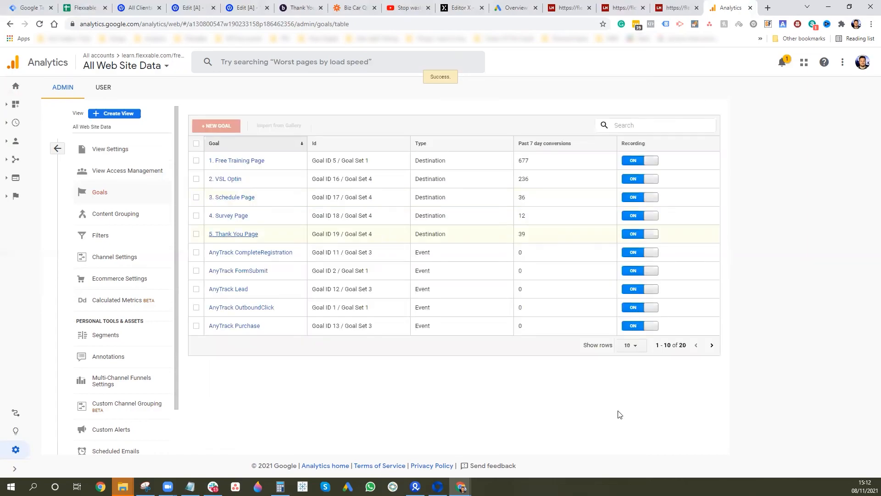
- Show 50 goals per page to confirm Test Lead, then switch to the site's GA4 property
click(634, 345)
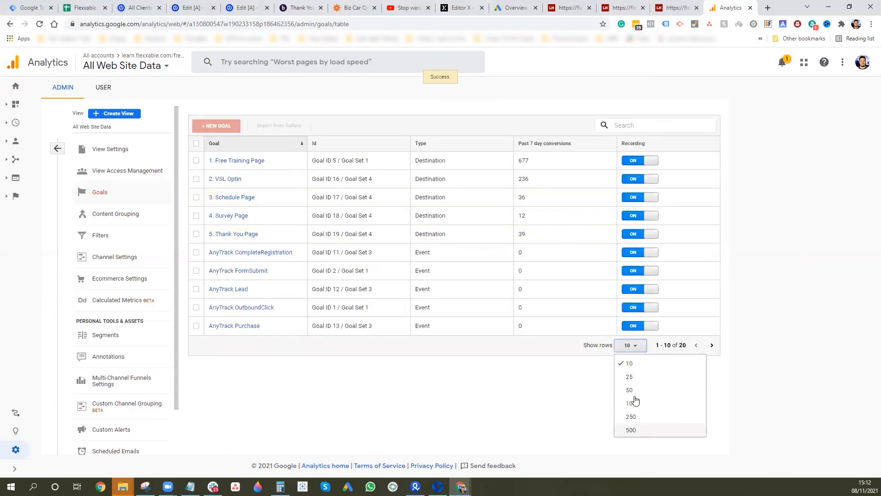
click(635, 393)
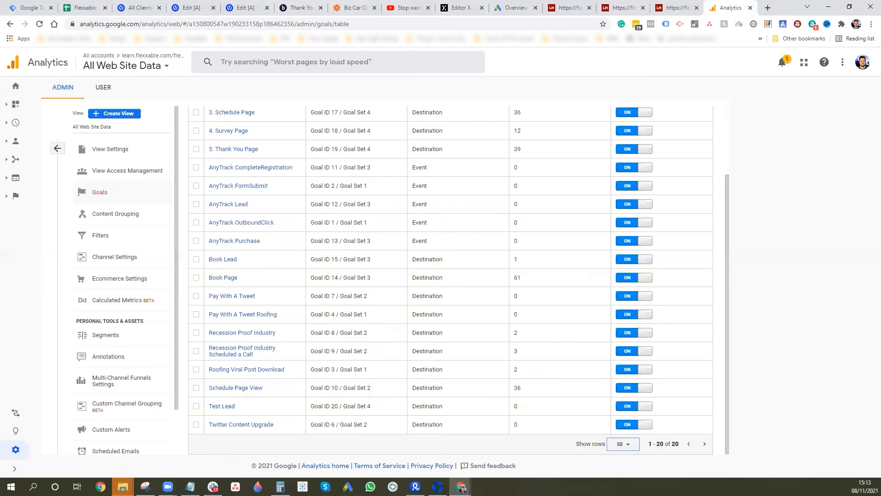
click(168, 62)
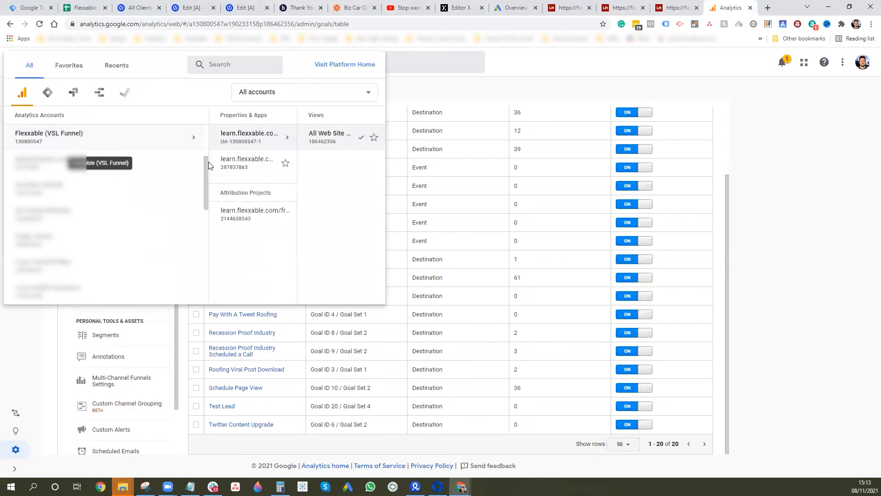
click(208, 166)
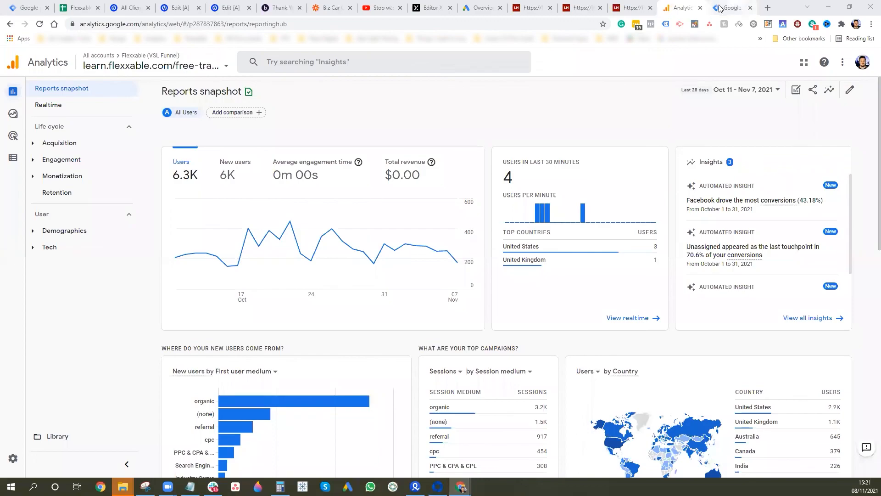
- Switch to the Google Tag Manager tab showing the Google Analytics GA4 EVENT tag
click(722, 7)
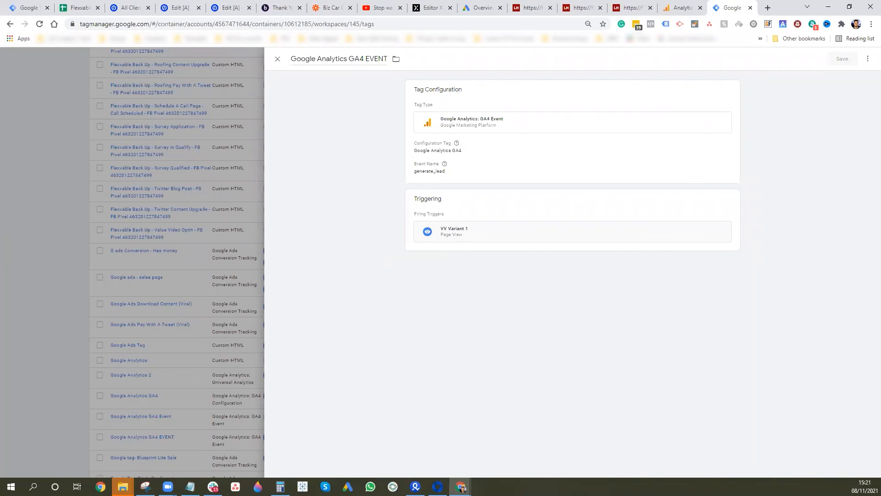
- Inspect the generate_lead tag's event name variables, parameters, user properties and advanced settings, then return to Analytics
click(504, 147)
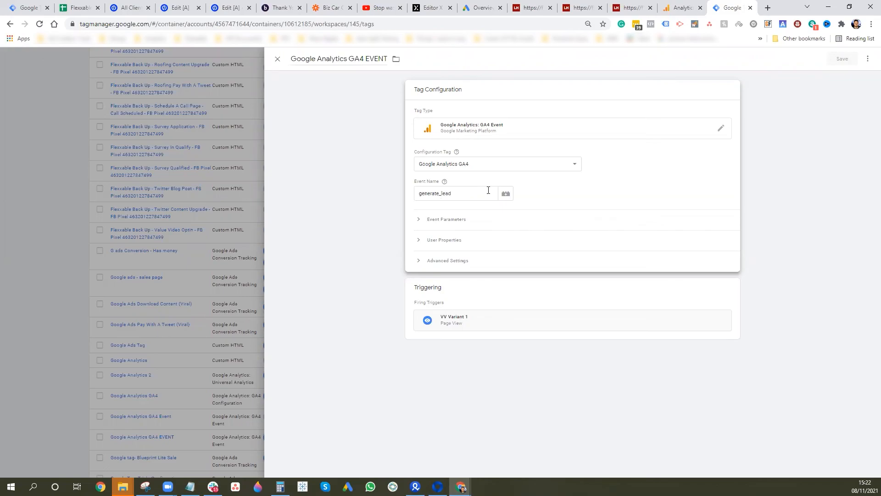
click(504, 193)
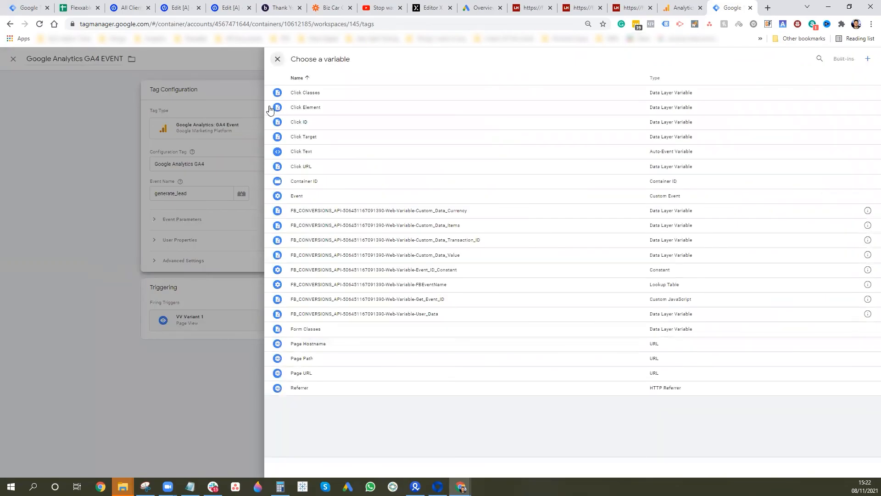
key(Escape)
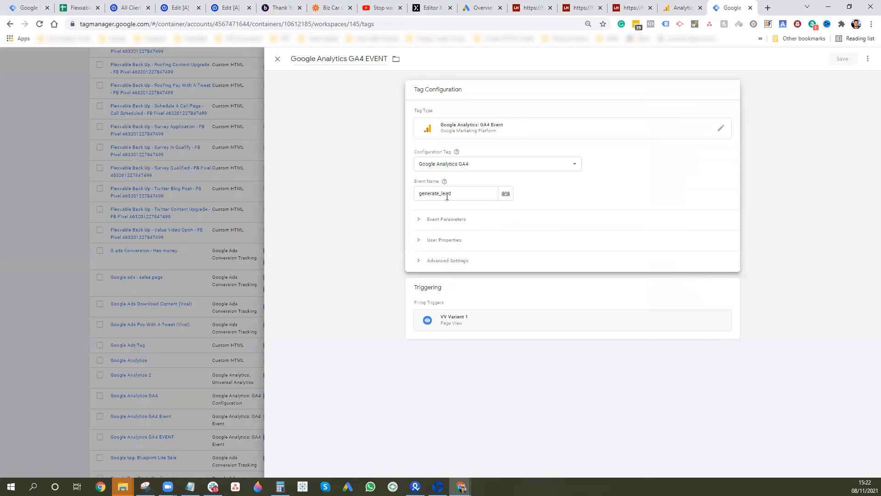
click(464, 219)
click(463, 234)
click(479, 240)
click(432, 287)
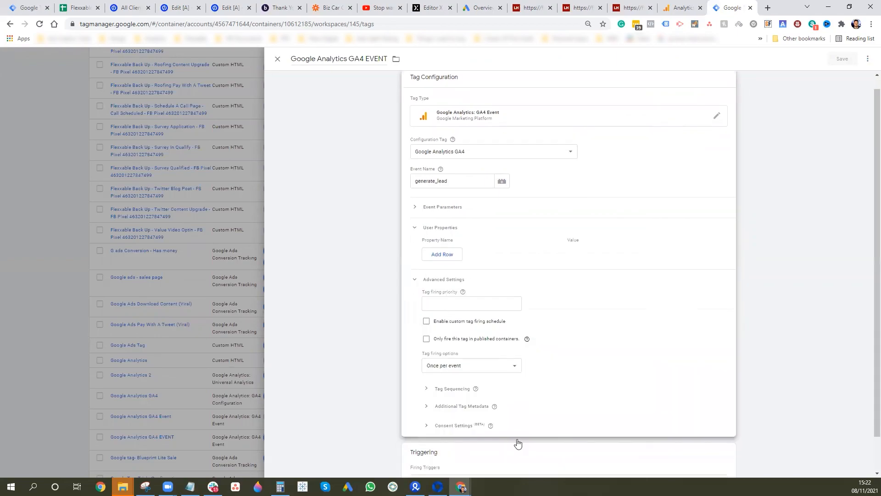
scroll(759, 426, down, 1)
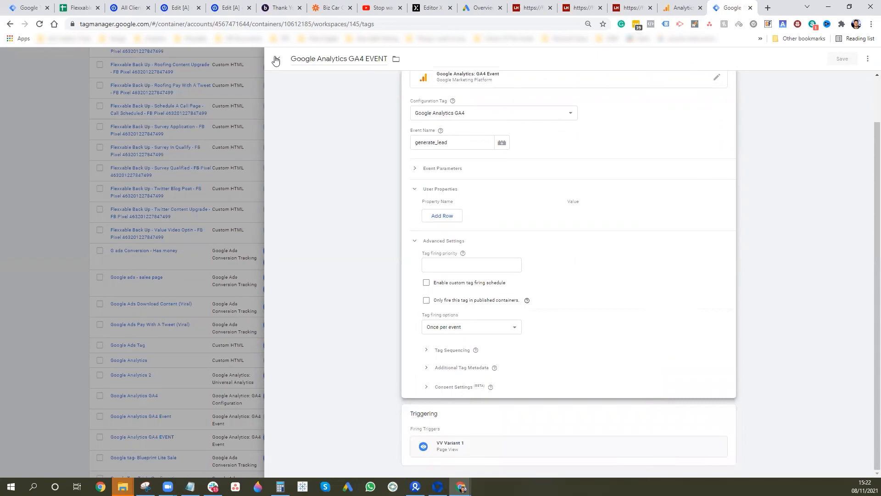
click(680, 8)
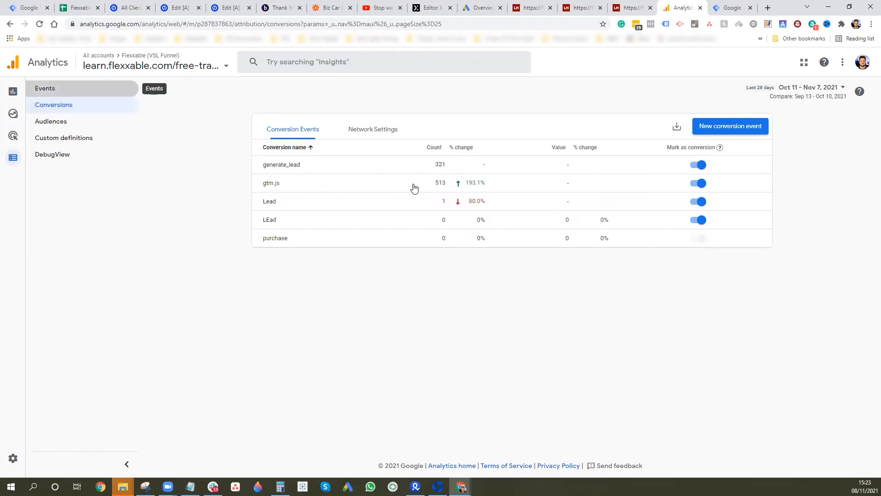
- Open the Events overview from the GA4 left navigation
click(56, 88)
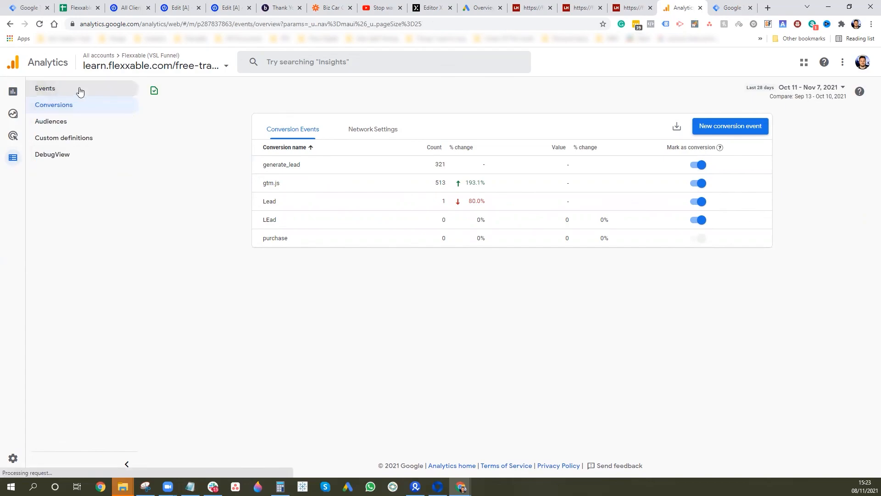